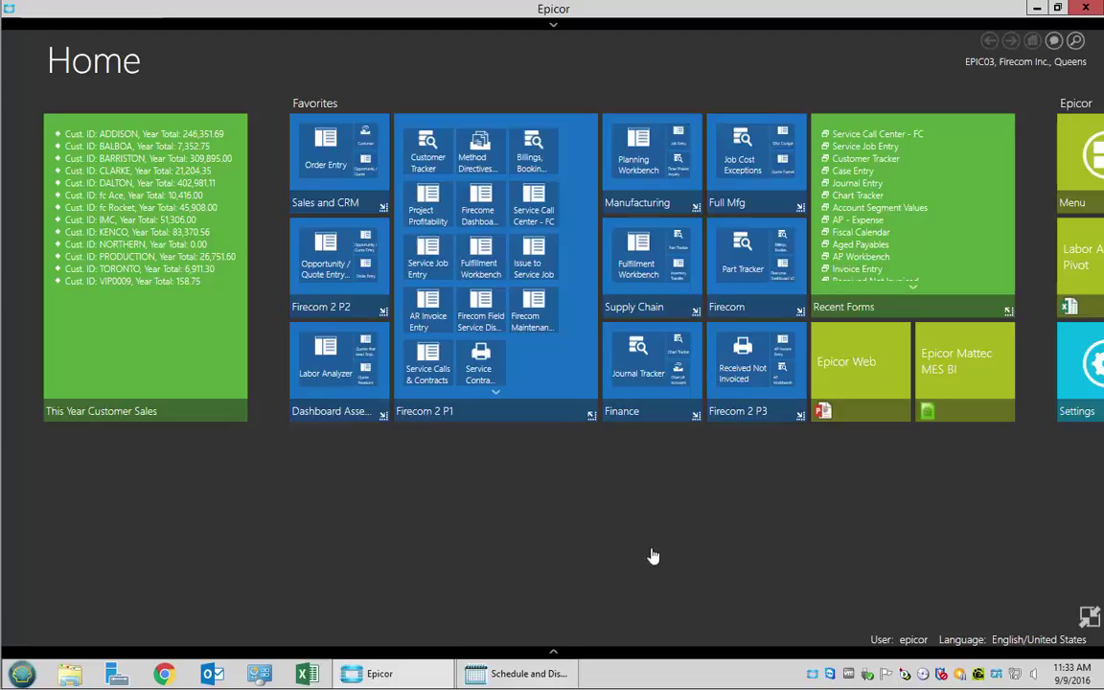
- Start a blank service call in Service Call Center, browsing customers without picking one
click(536, 195)
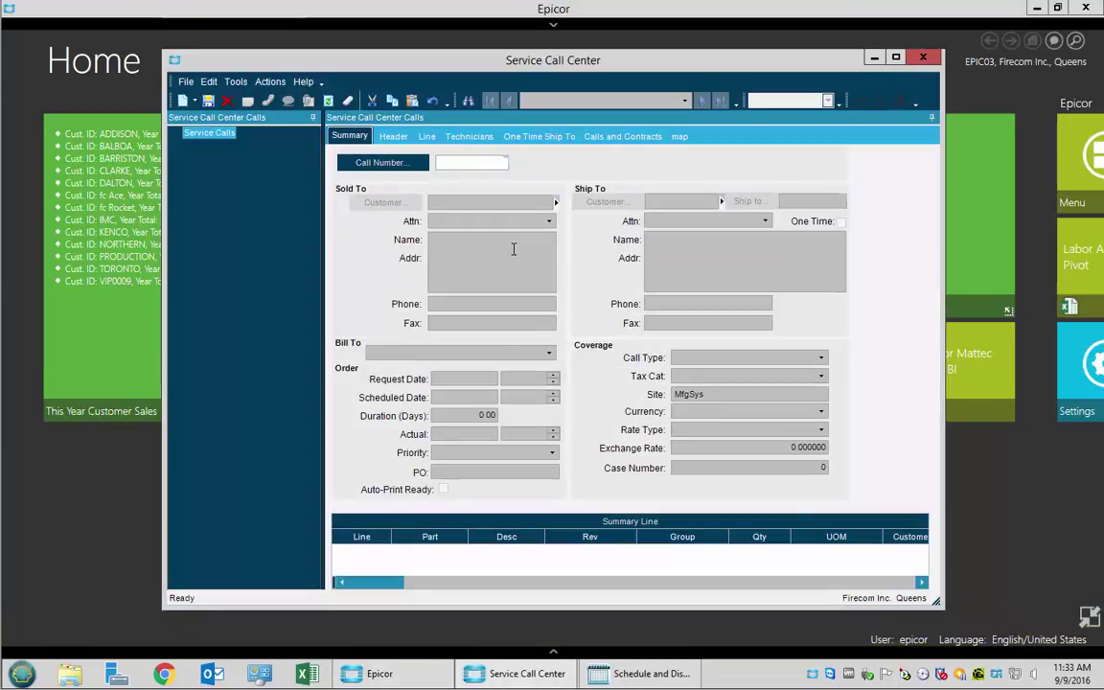
click(183, 101)
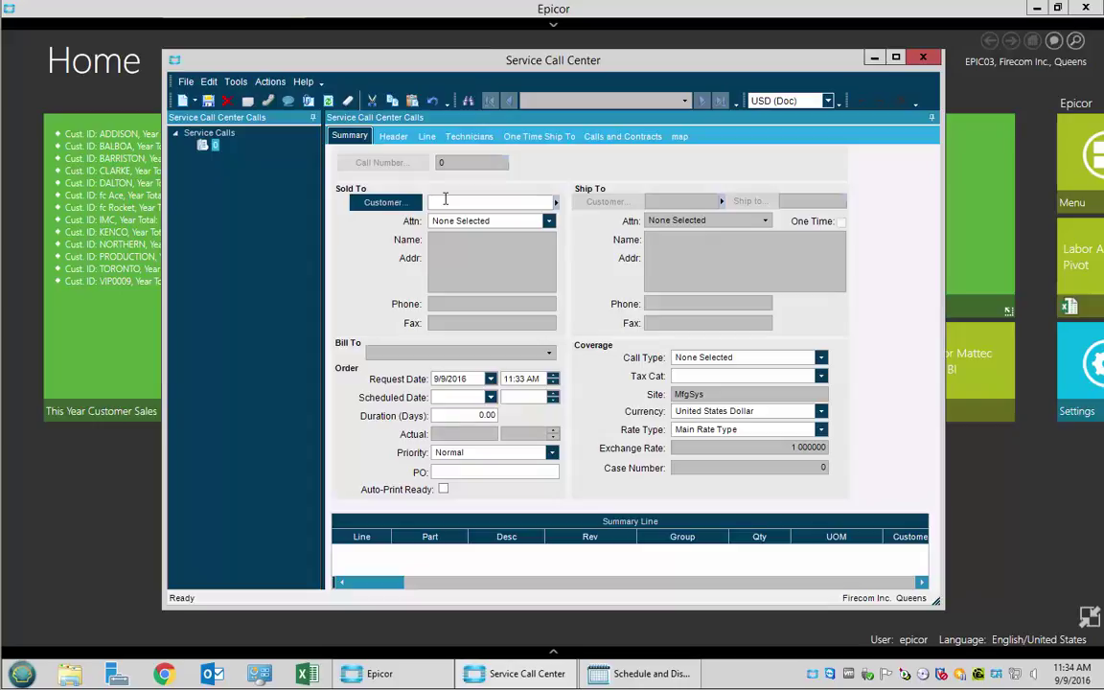
click(385, 203)
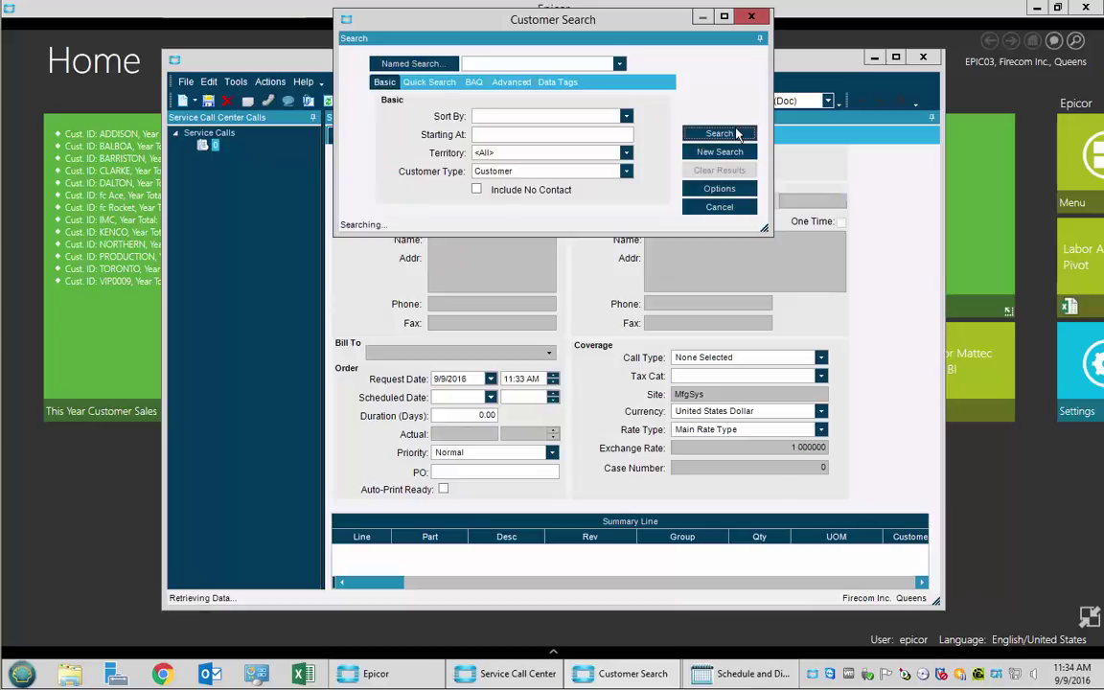
click(735, 135)
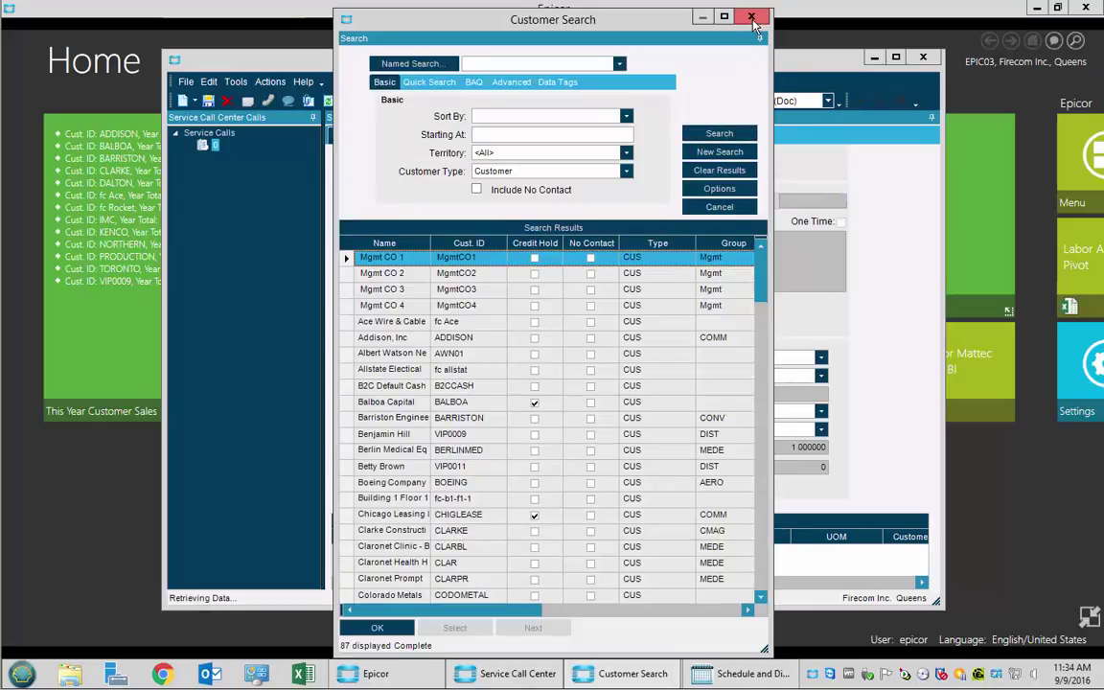
click(752, 19)
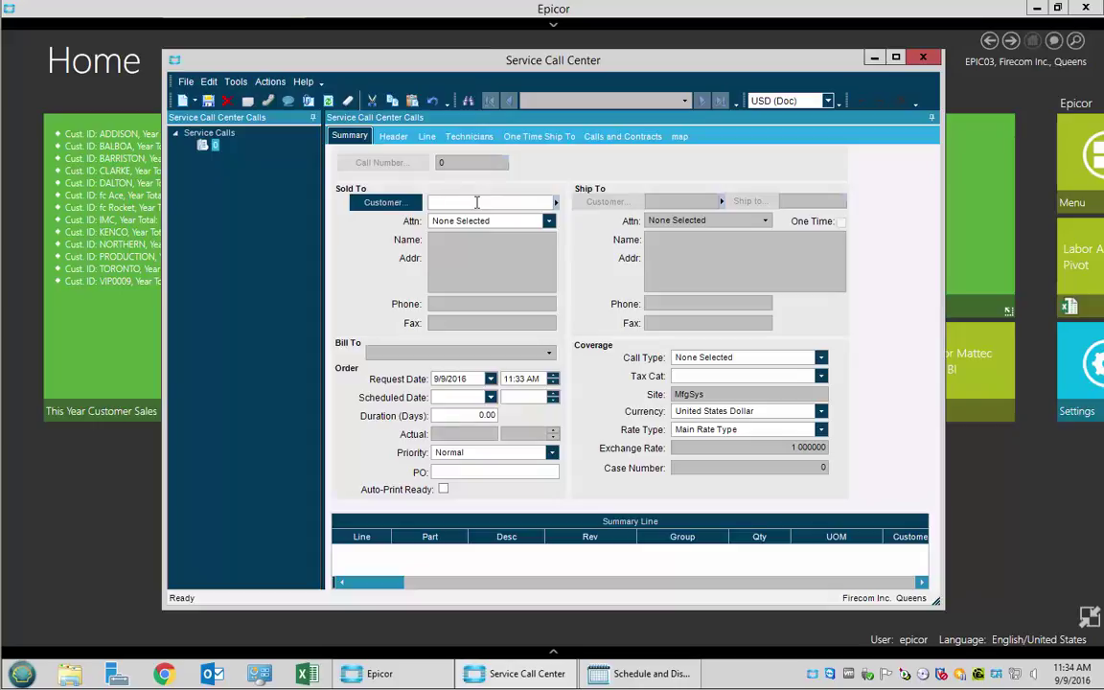
- Search '195 broad' and return fc Rocket (Rocket Fuel) as the call's customer
text(195 broad)
key(Tab)
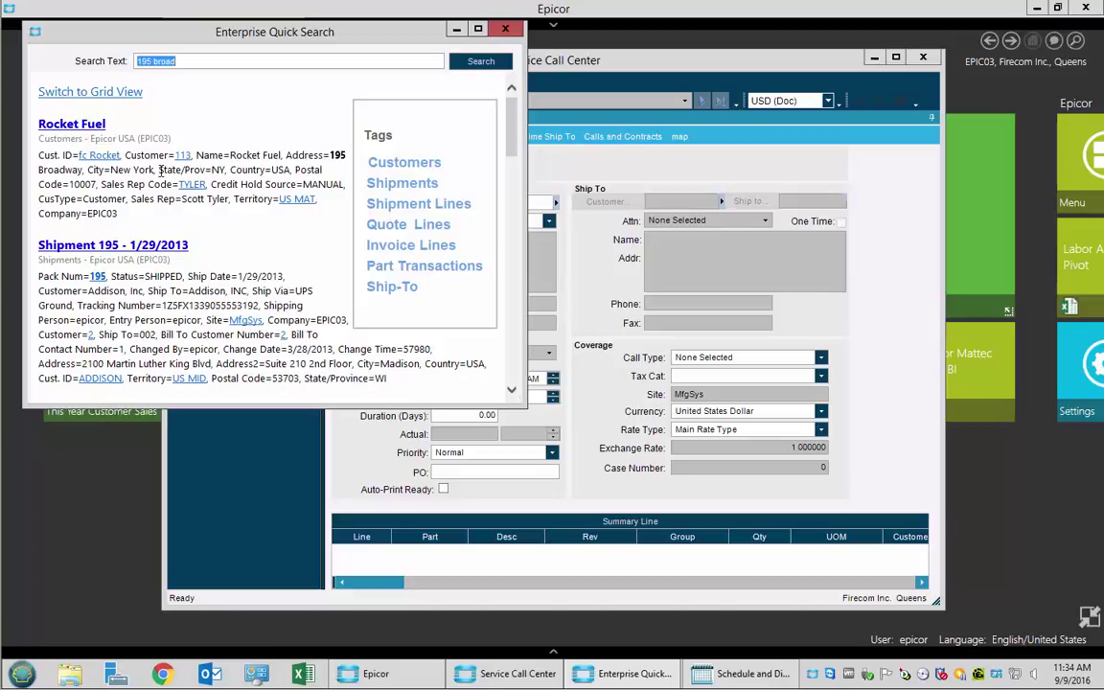
click(52, 125)
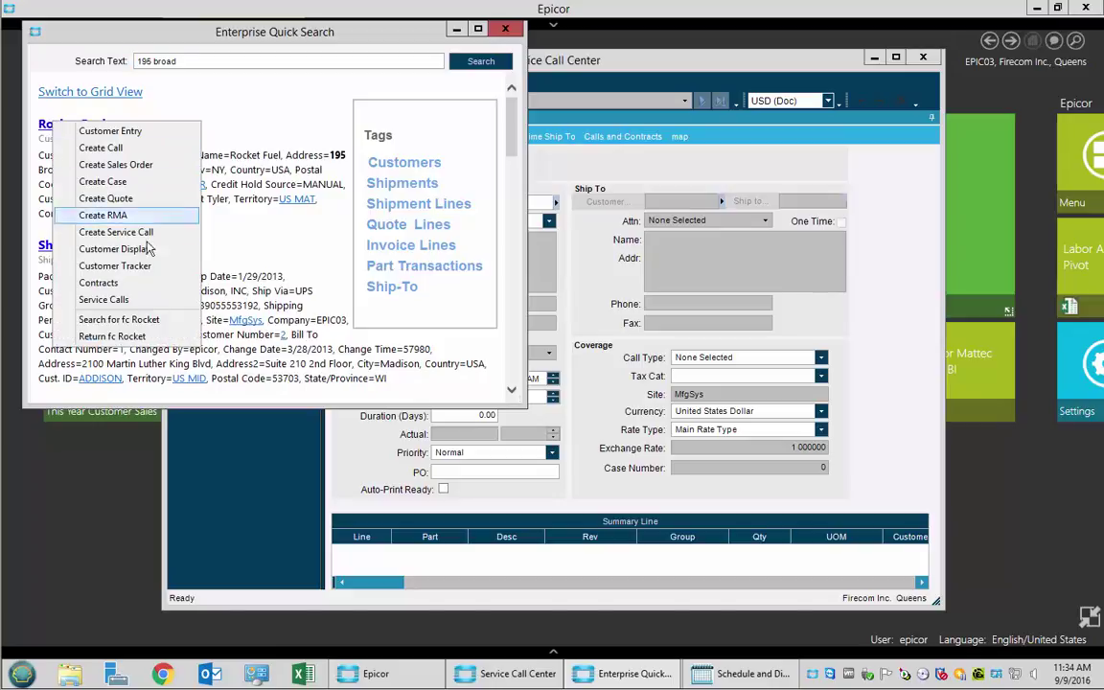
click(112, 336)
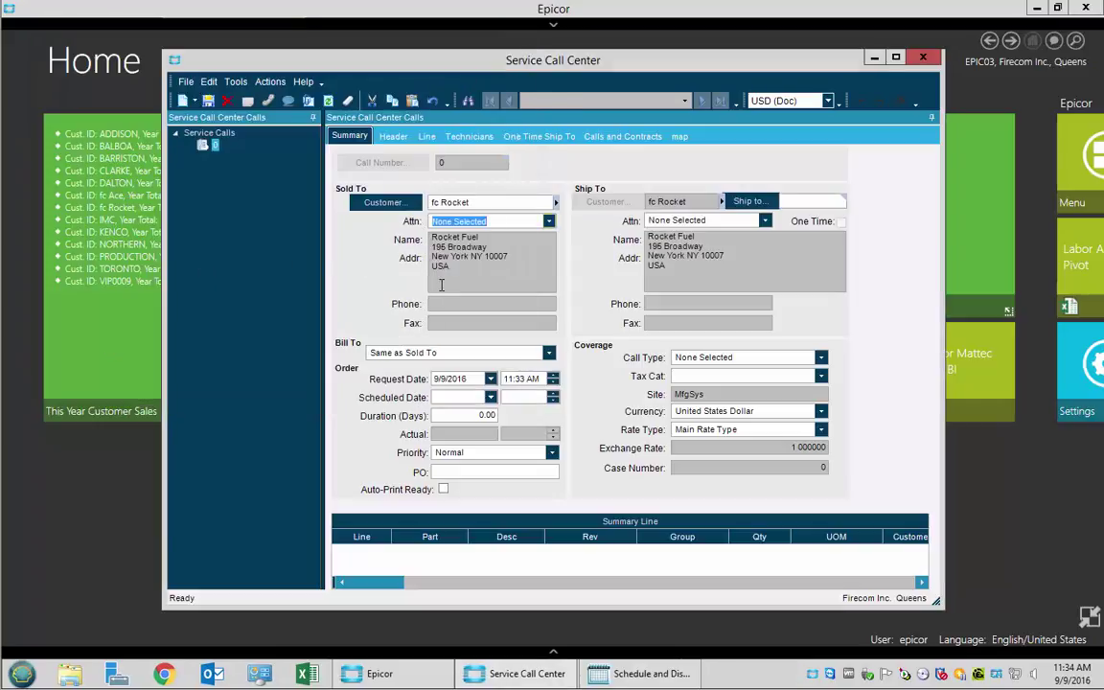
- Add a new line to service call 223 without choosing a service contract
click(196, 102)
click(195, 139)
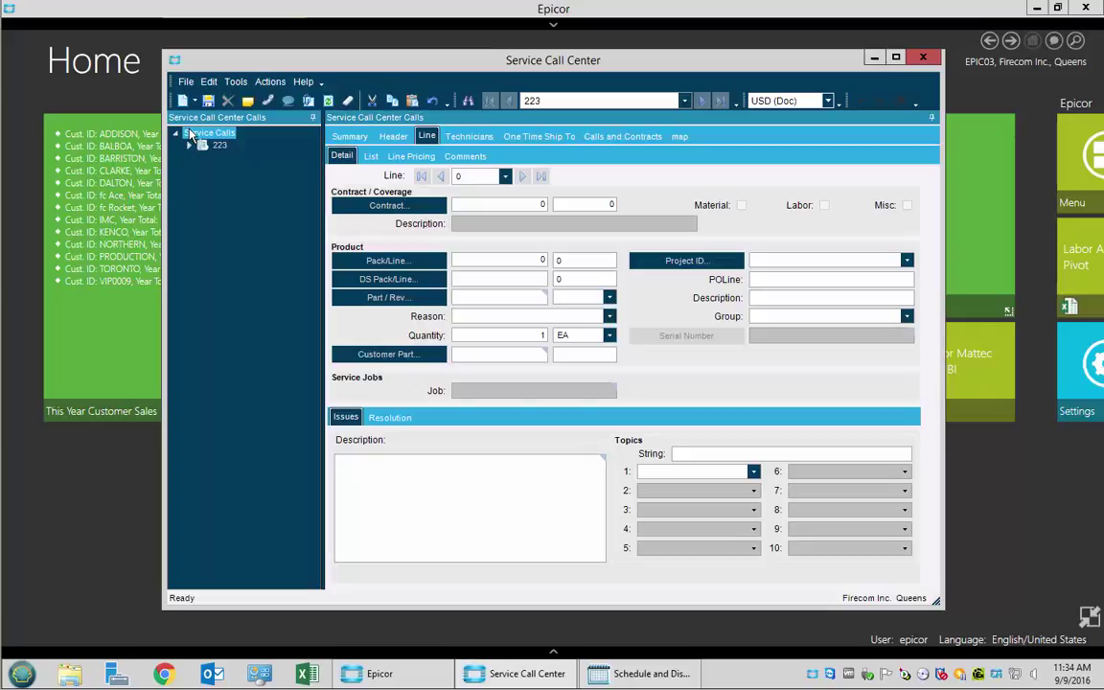
click(385, 205)
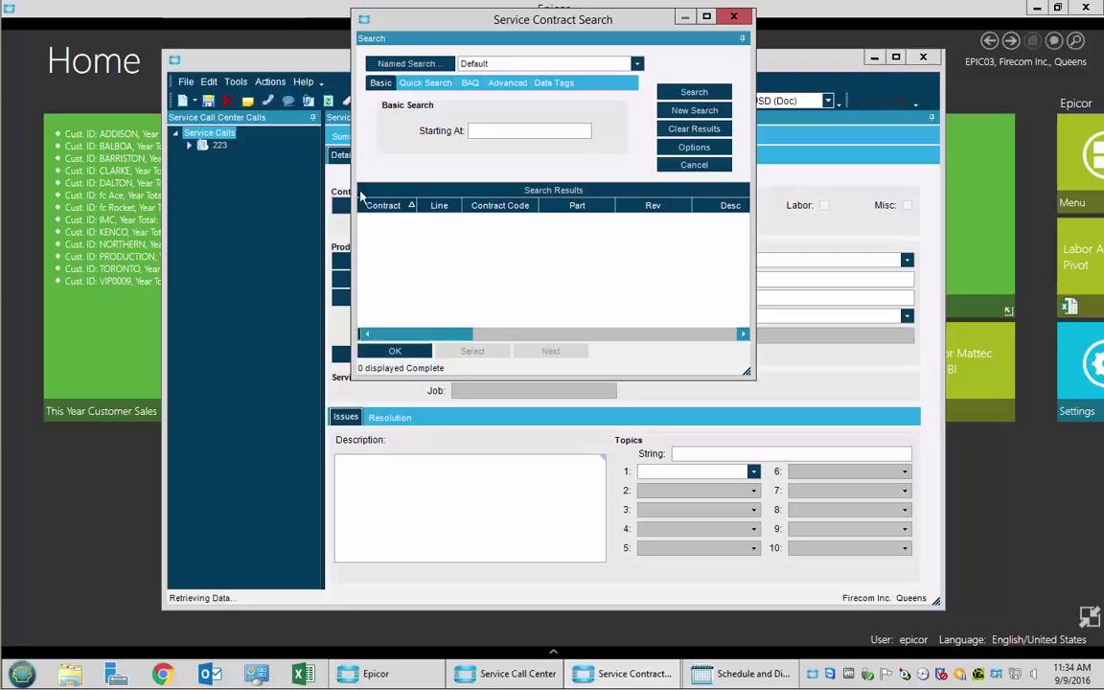
click(734, 18)
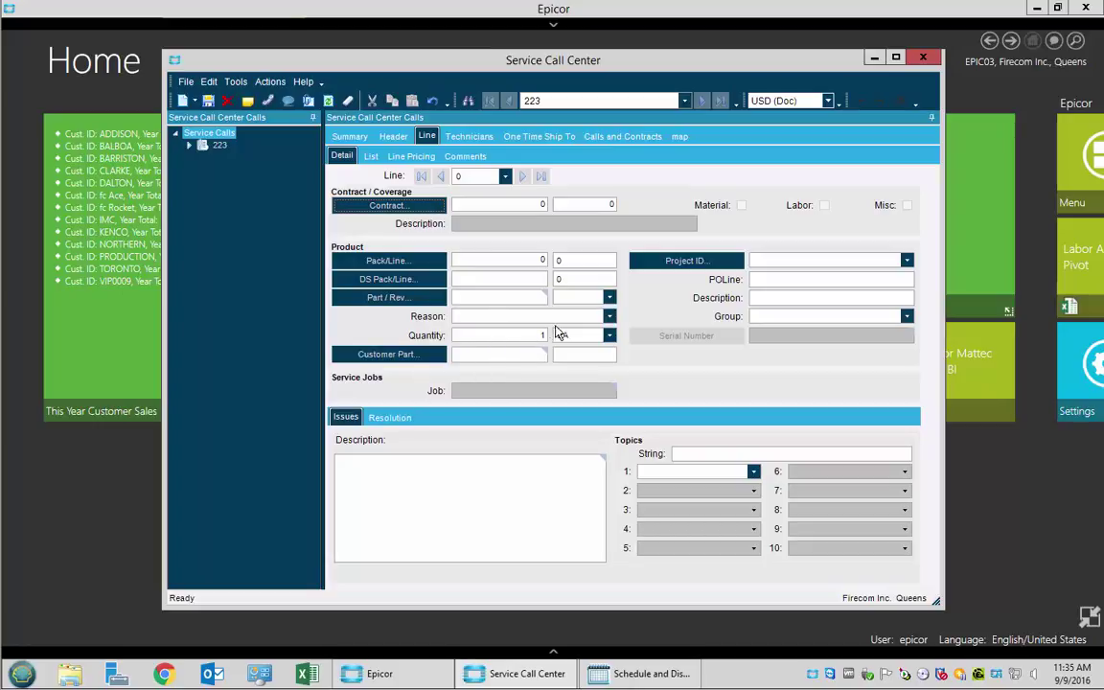
- Set line 1's part to Service with the issue 'Alarm won't shut off'
click(479, 297)
text(service)
key(Tab)
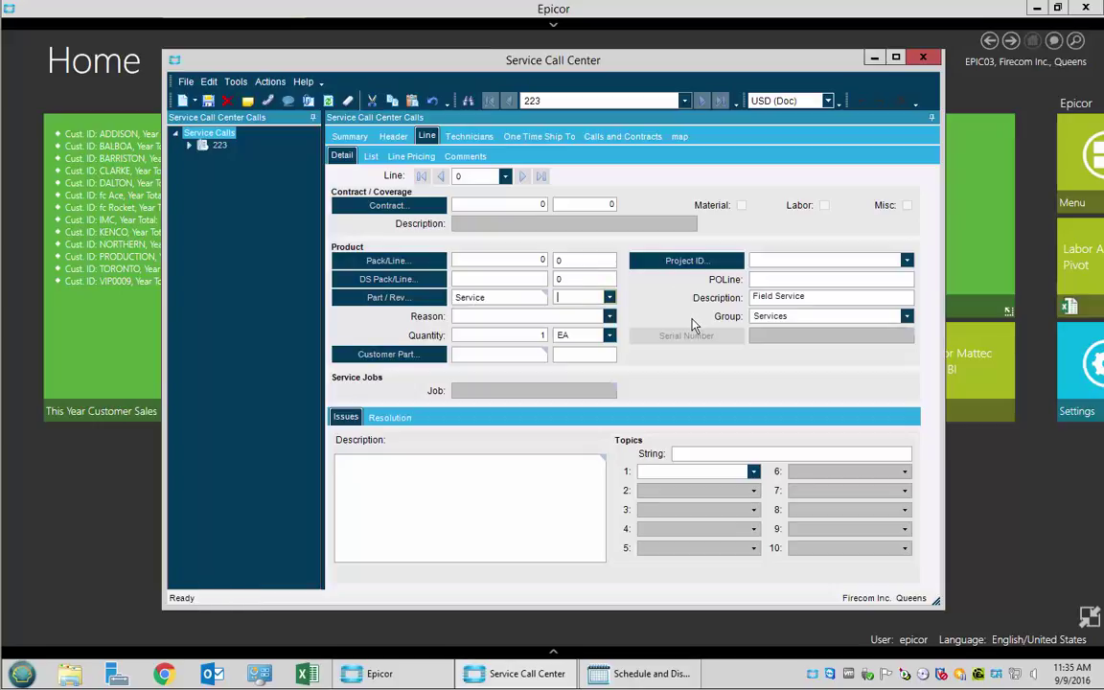
click(507, 474)
text(Ala)
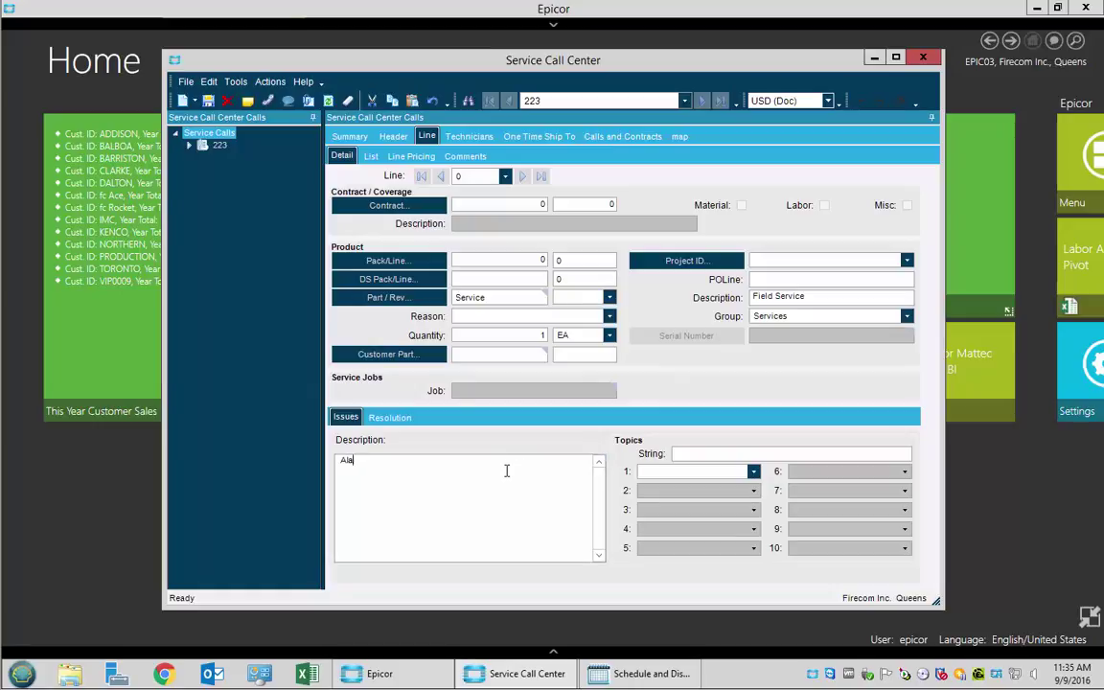
text(rm won't shut off)
key(Tab)
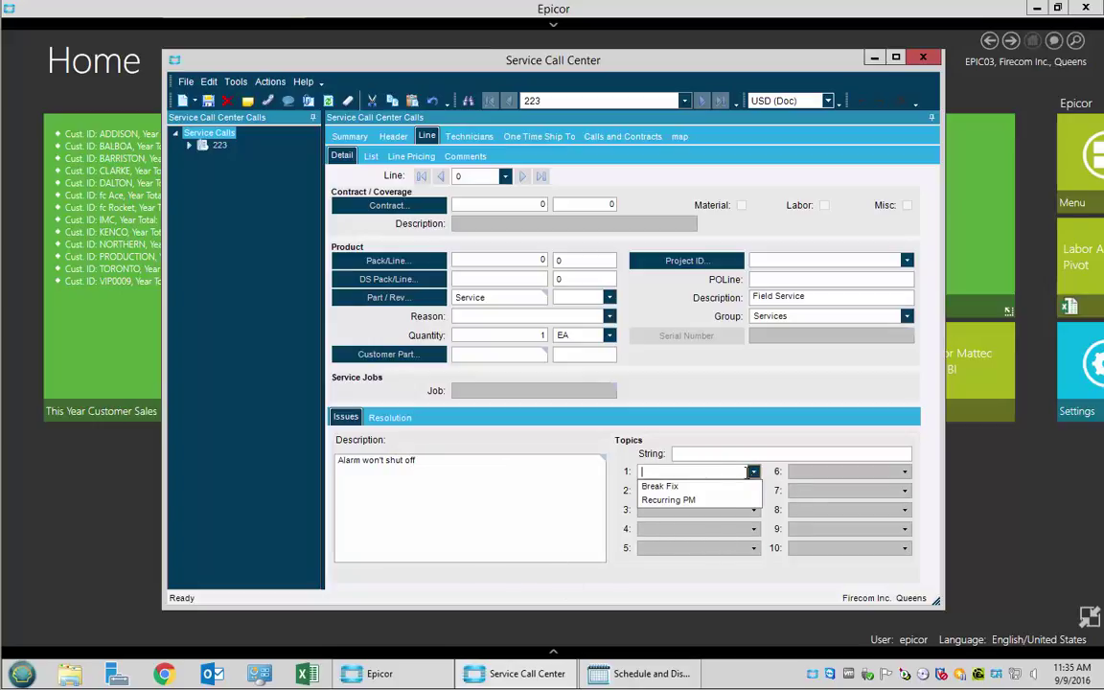
- Set the line's topics to Break Fix, Fork Truck and C-5 Fork Truck, then save
click(686, 486)
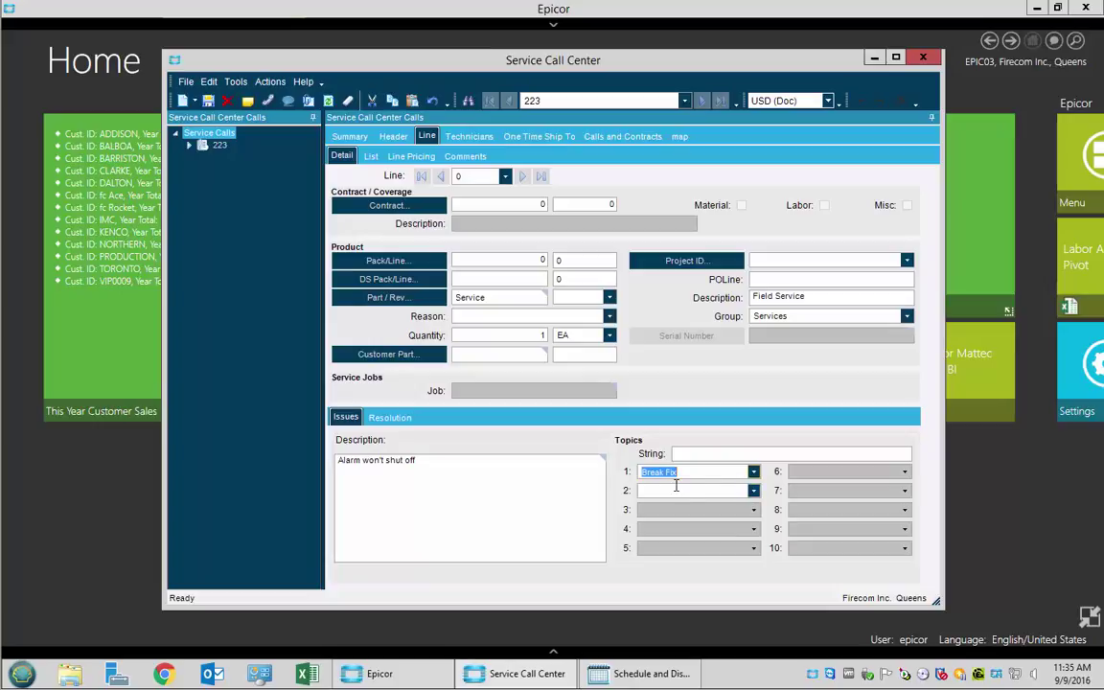
click(755, 491)
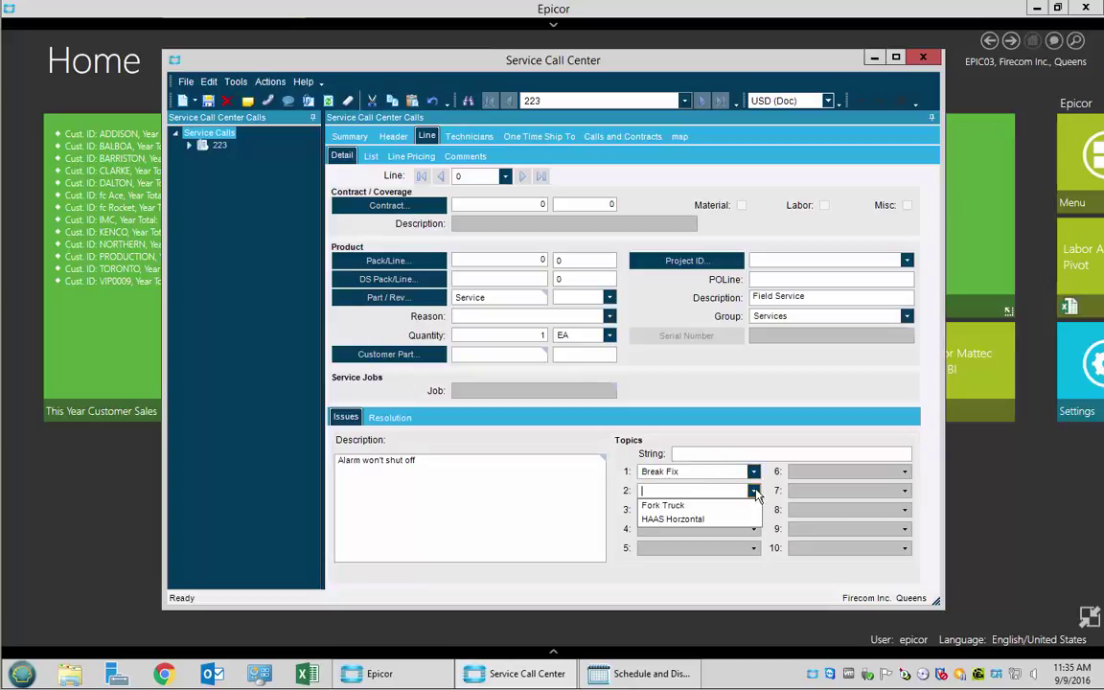
click(688, 507)
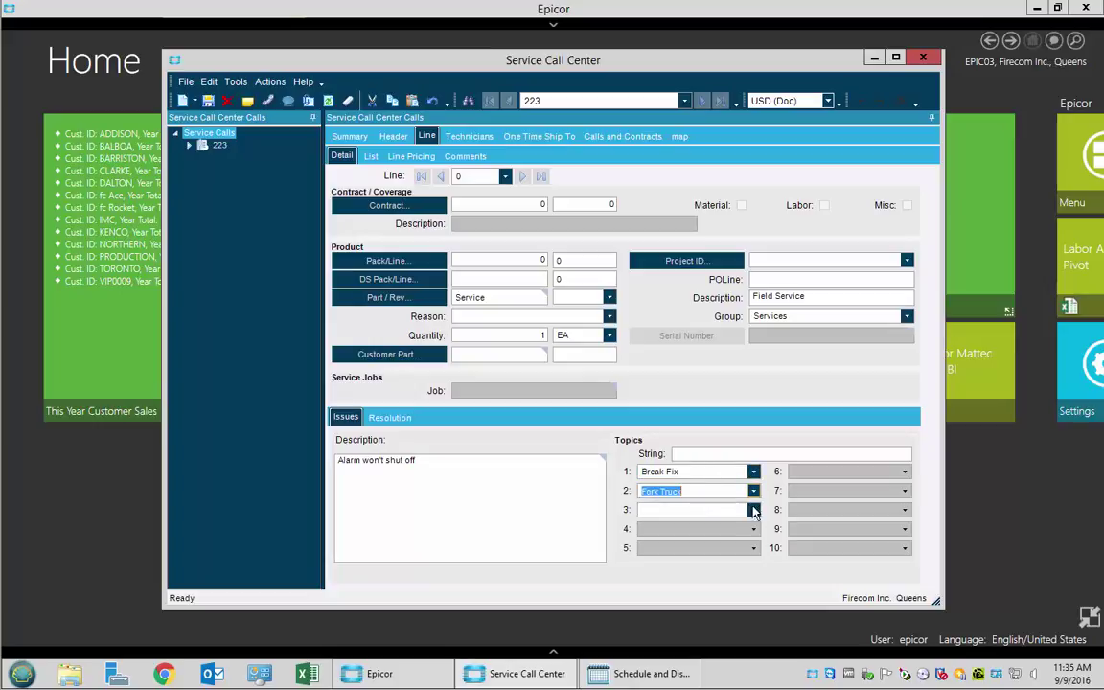
click(688, 509)
click(704, 524)
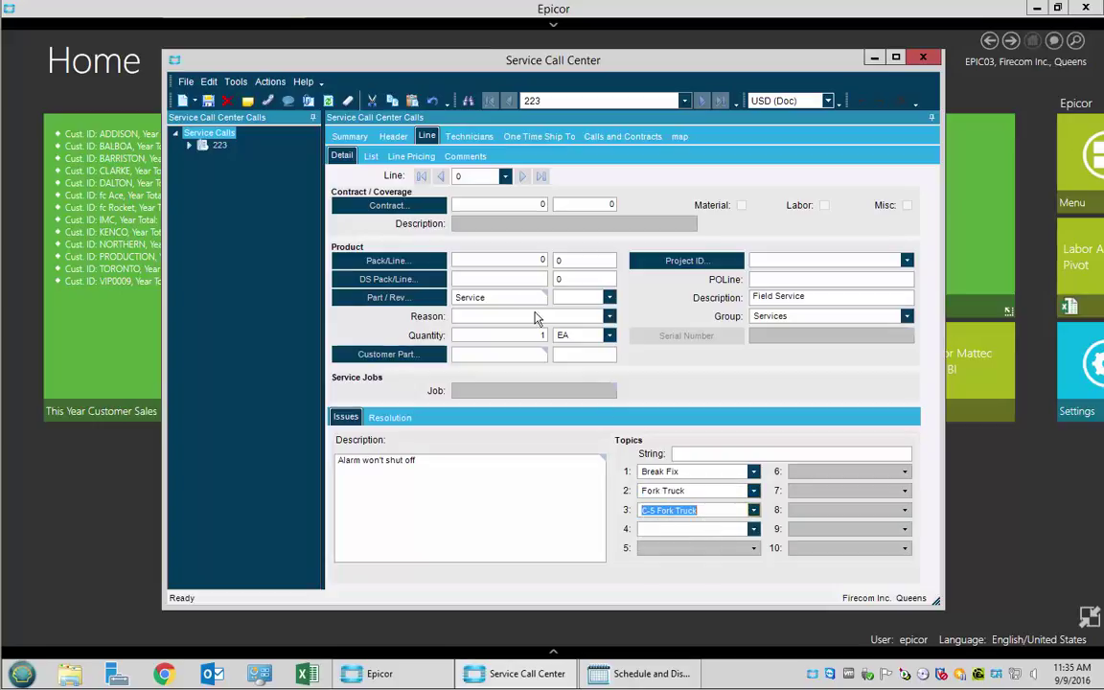
click(210, 103)
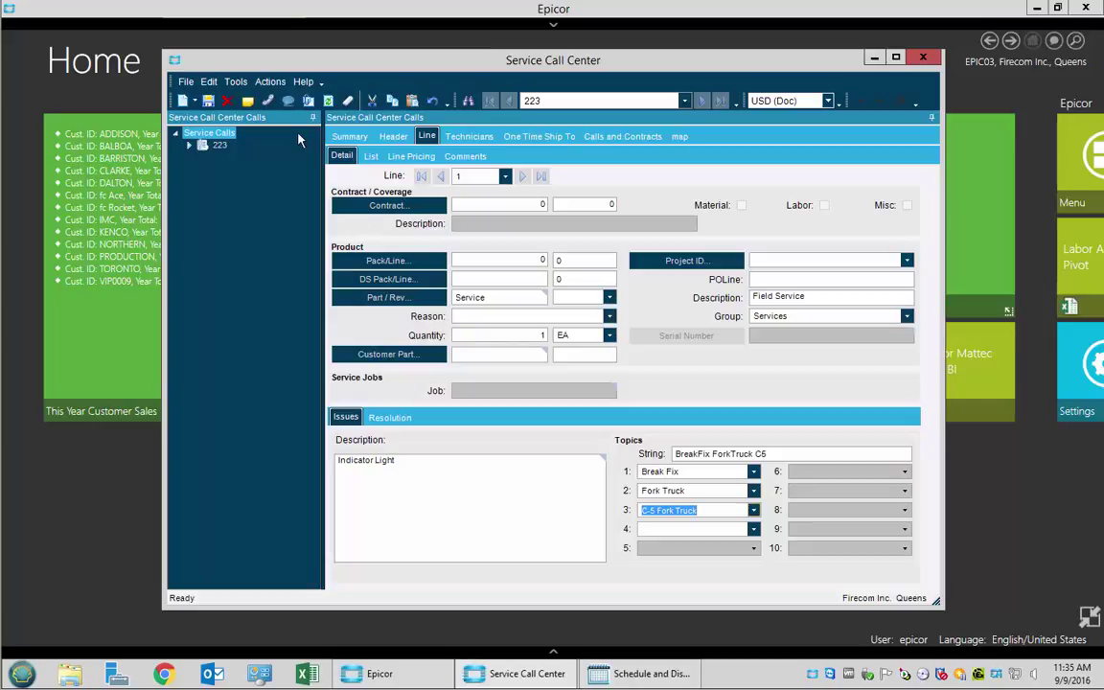
click(271, 83)
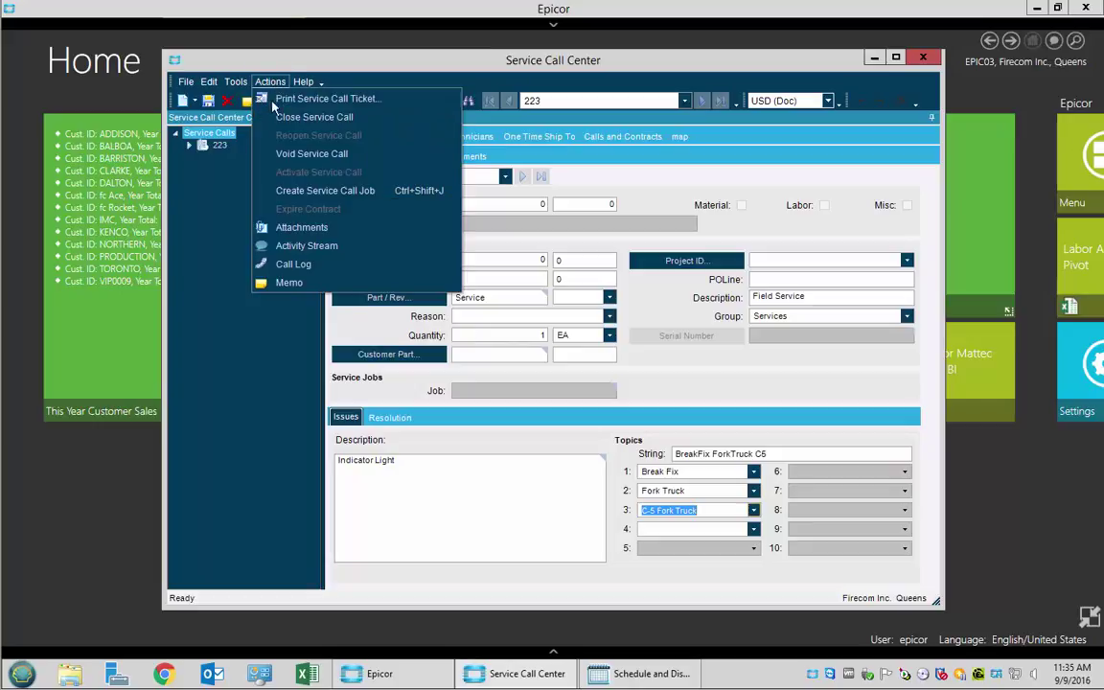
click(287, 193)
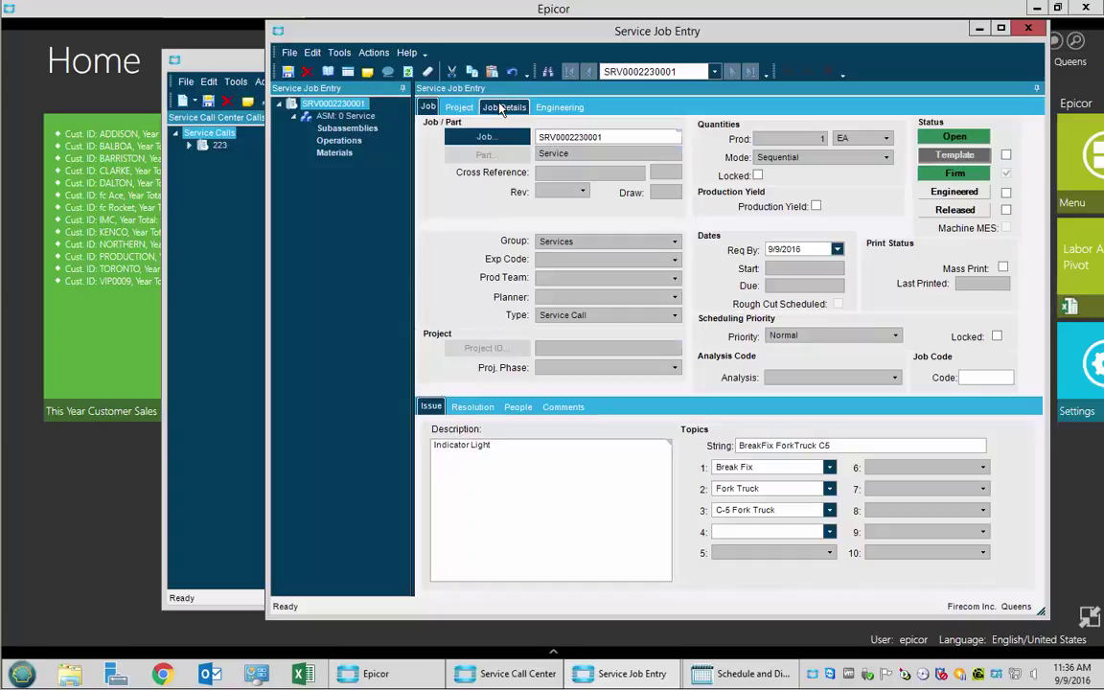
click(337, 141)
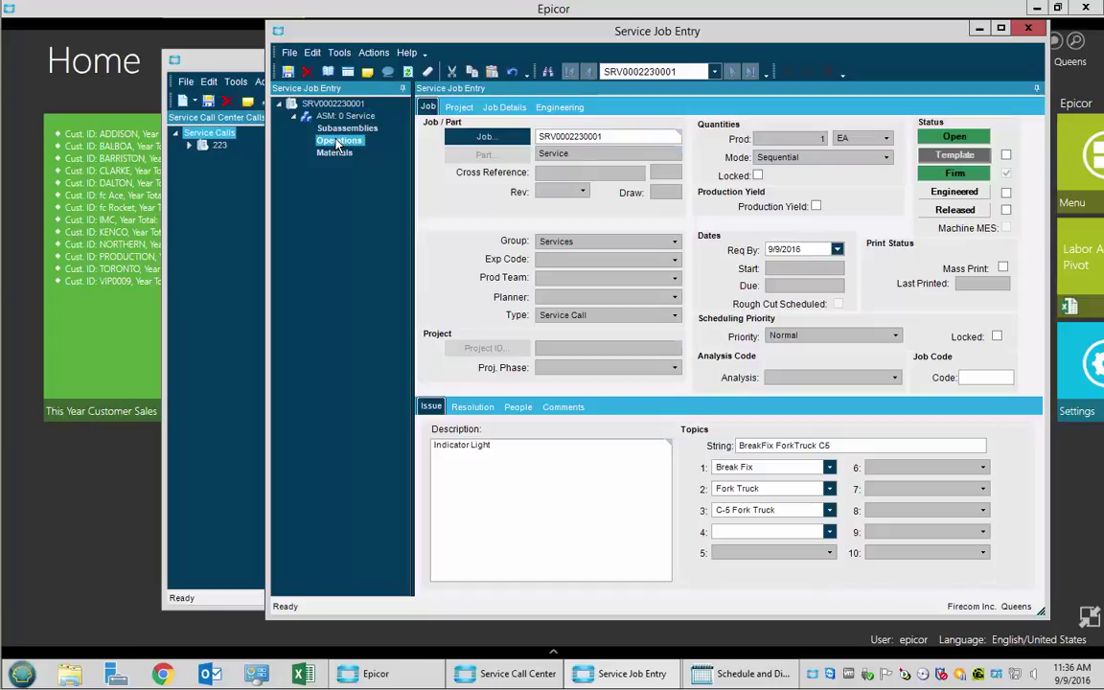
click(374, 53)
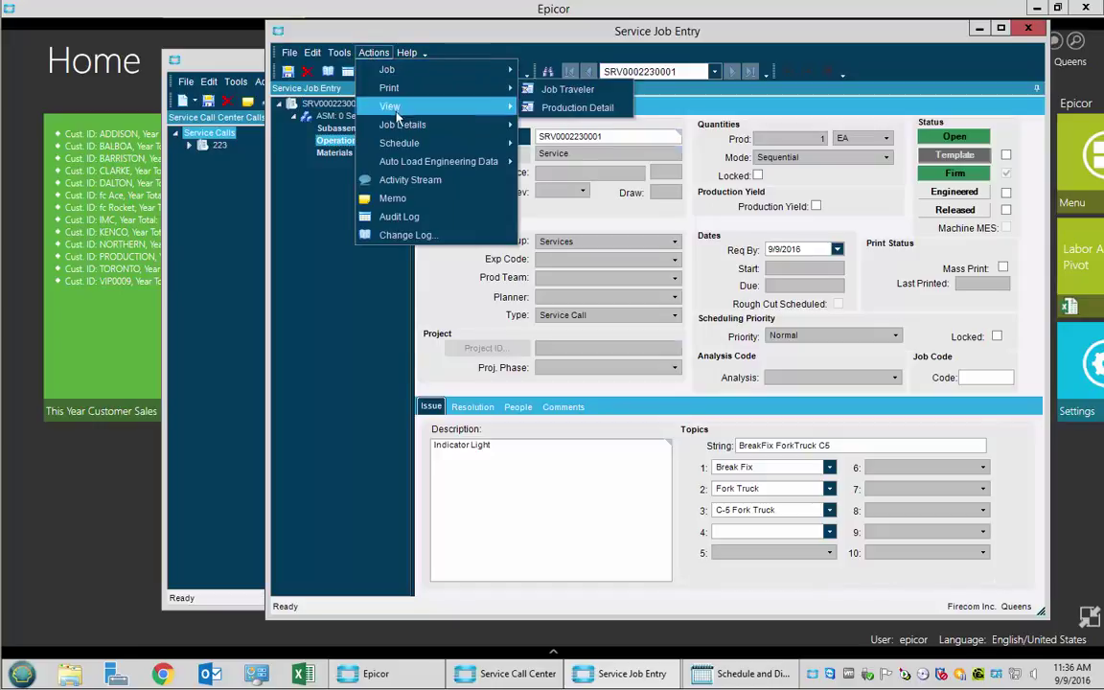
- Add operation 10 to the job as 1Alarm Repair
mouse_move(403, 124)
mouse_move(562, 144)
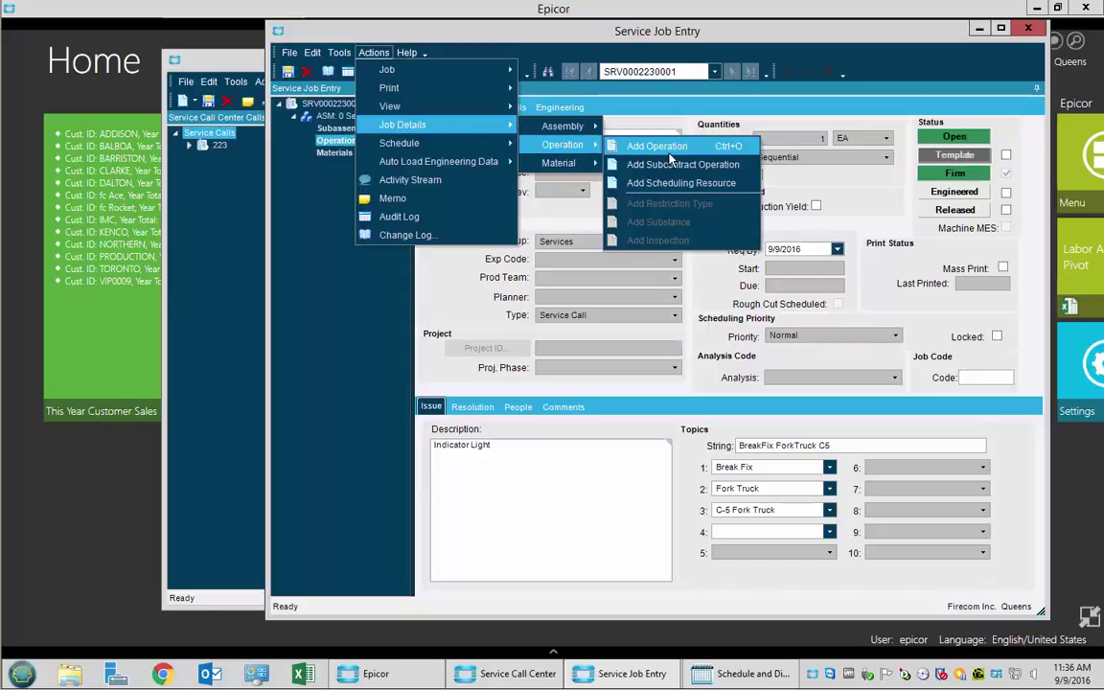
click(672, 153)
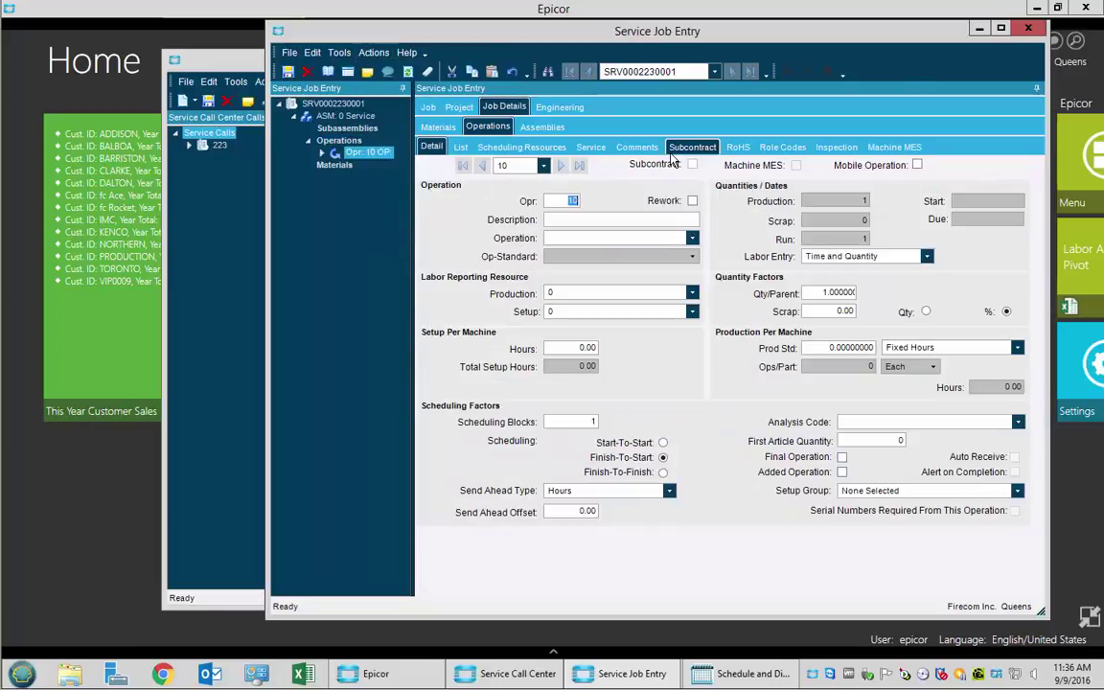
click(692, 239)
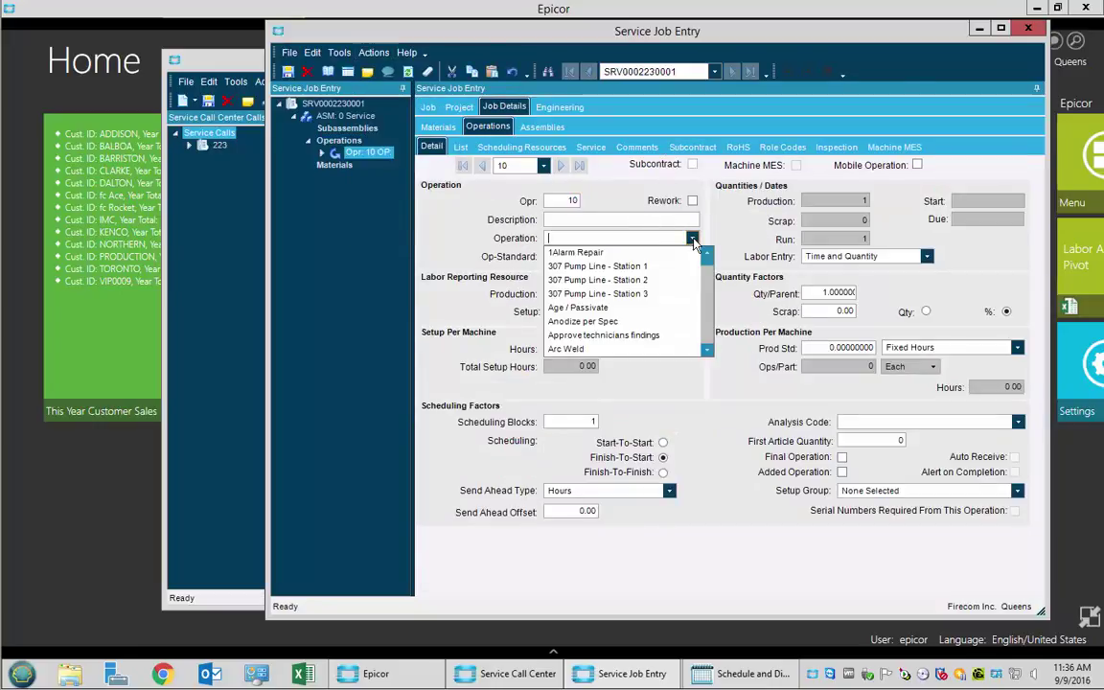
click(575, 252)
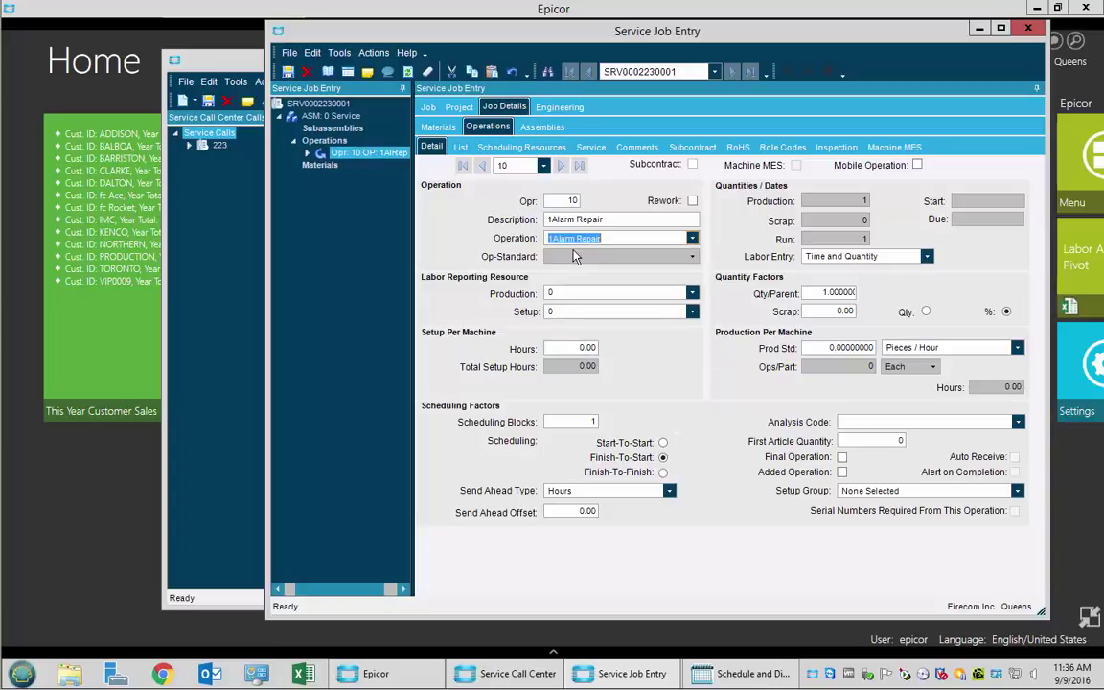
- Give operation 10 a production standard of 4 Hours / Piece
click(822, 349)
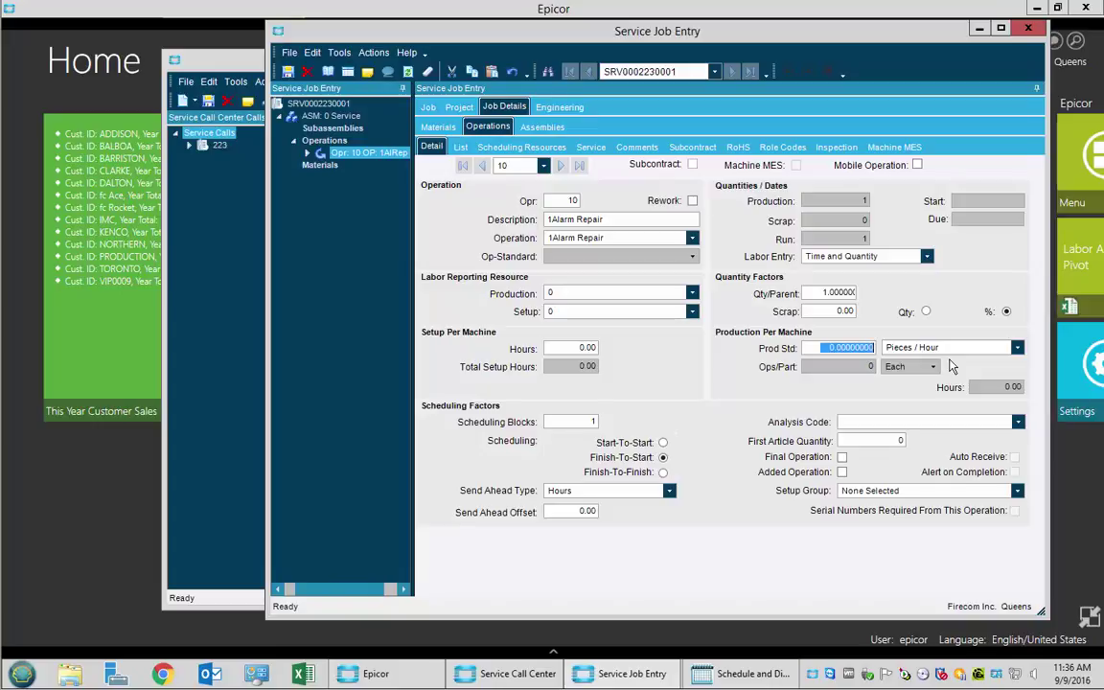
click(1018, 350)
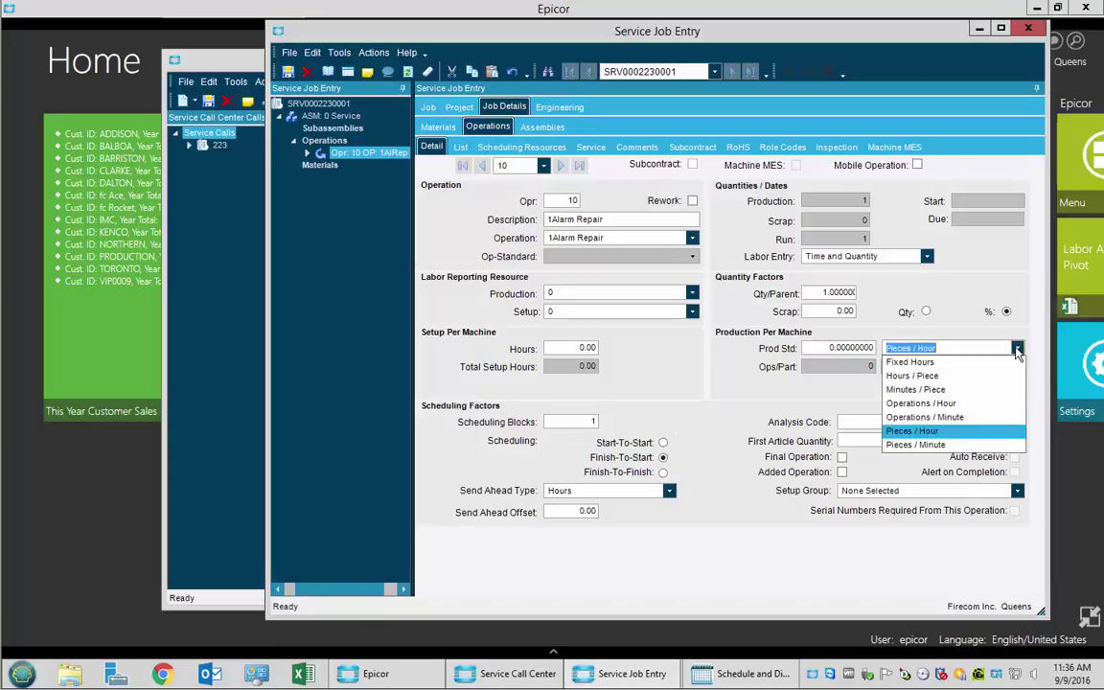
key(h)
key(Return)
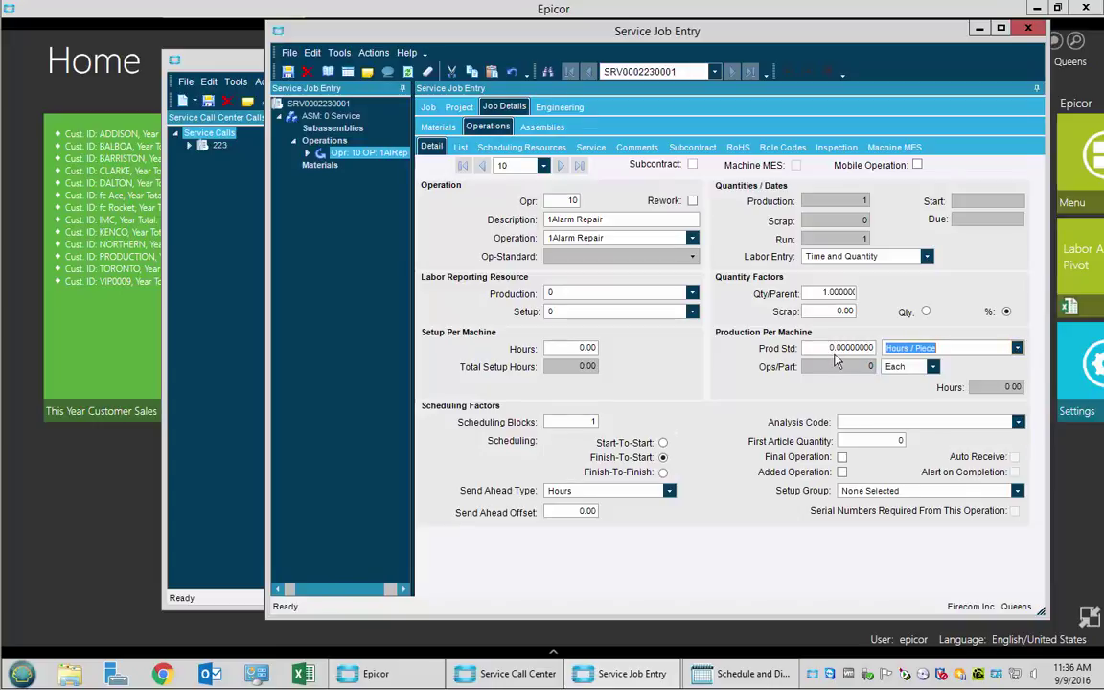
click(834, 349)
text(4)
key(Tab)
- Assign the Midwest Region resource group to operation 10, save, and return to its details
click(521, 147)
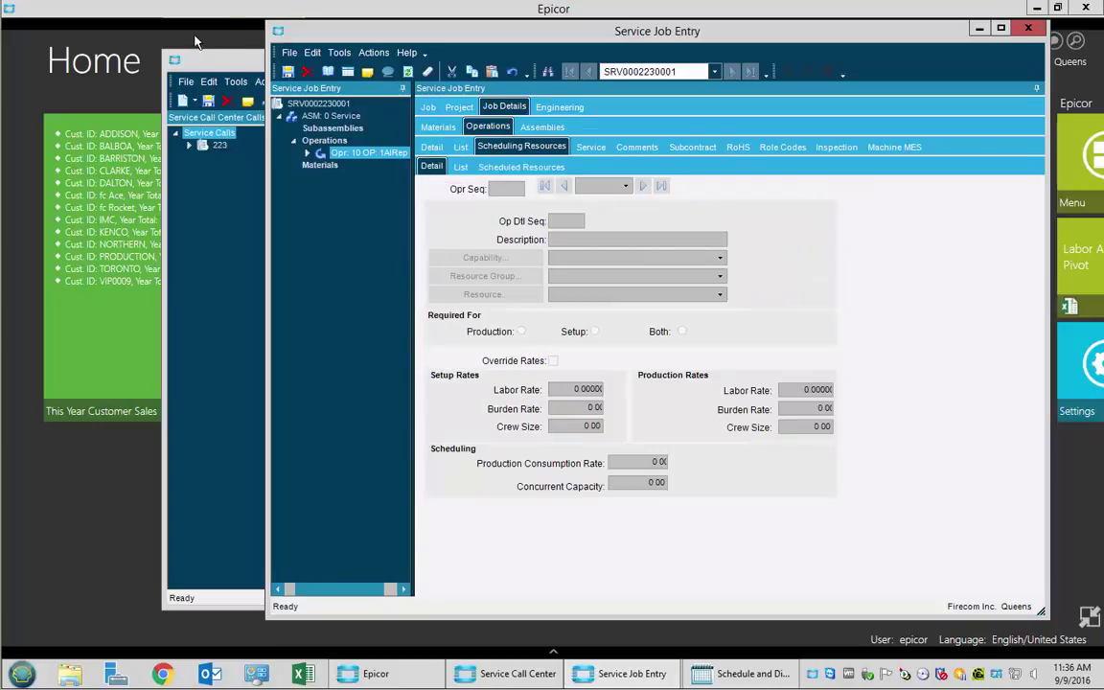
click(287, 74)
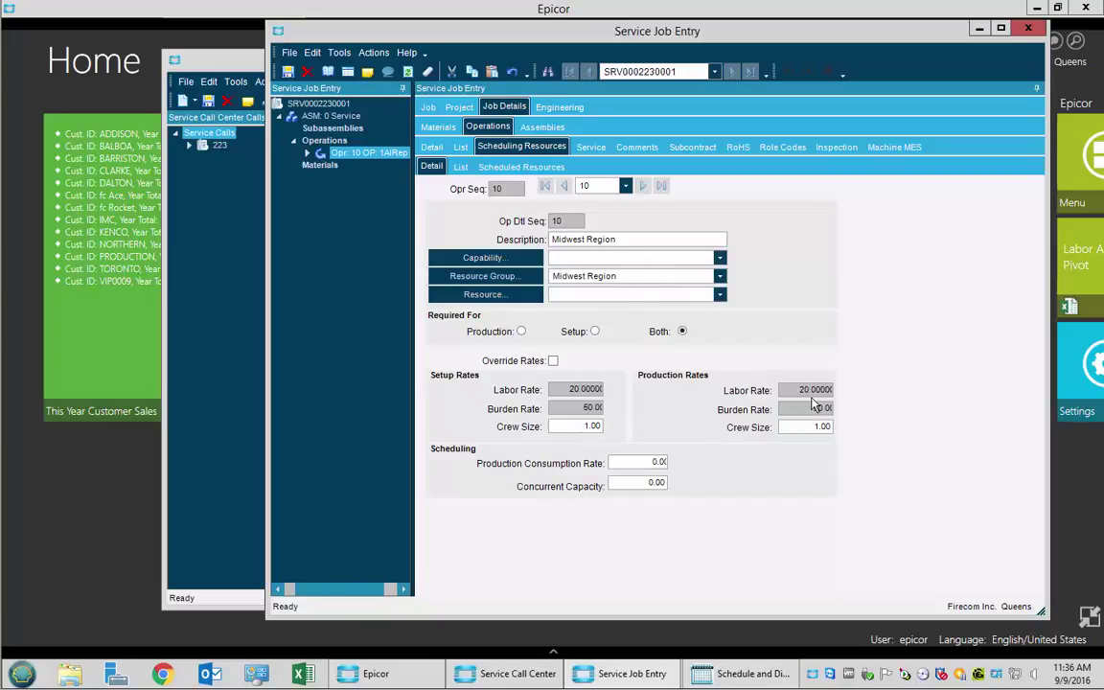
click(434, 147)
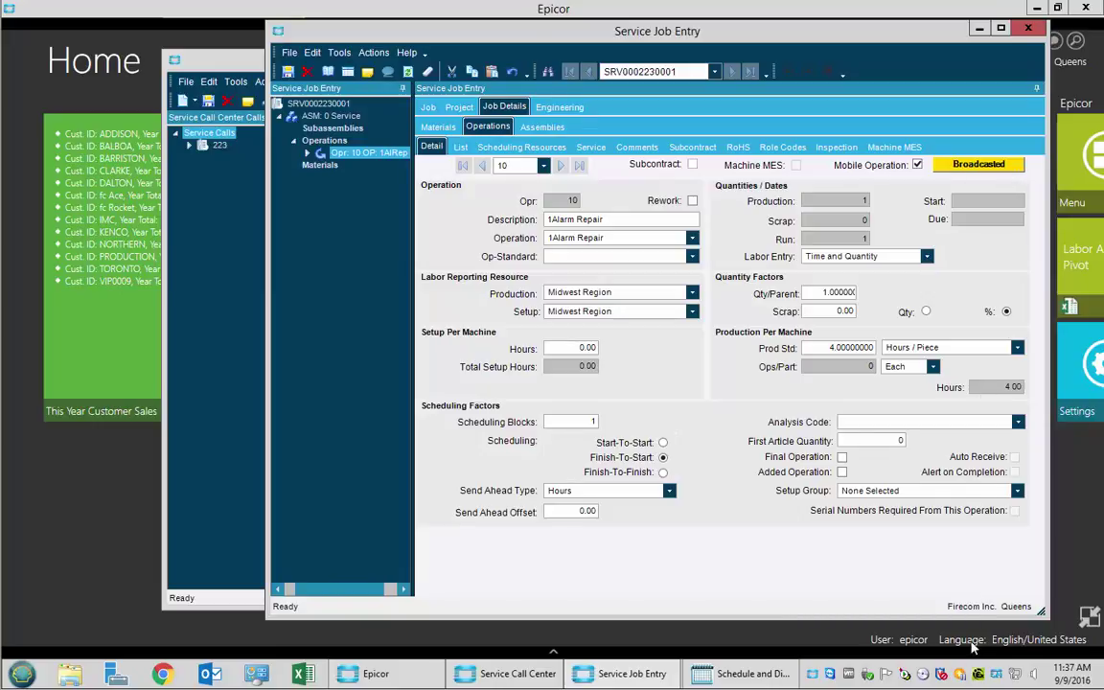
click(428, 106)
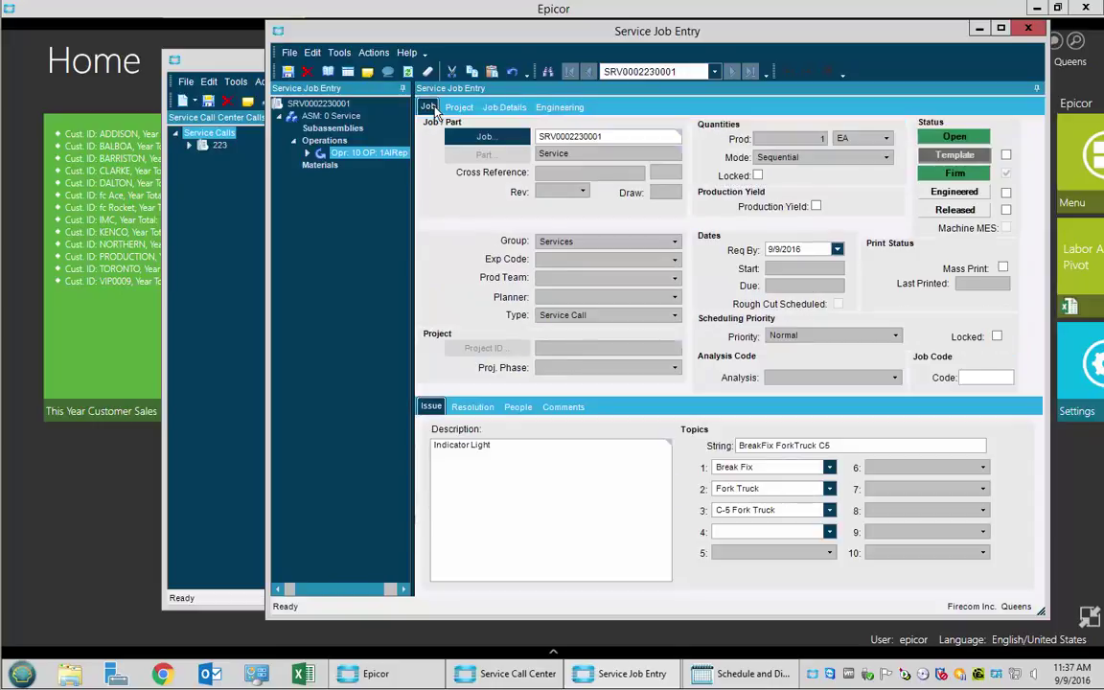
click(1005, 191)
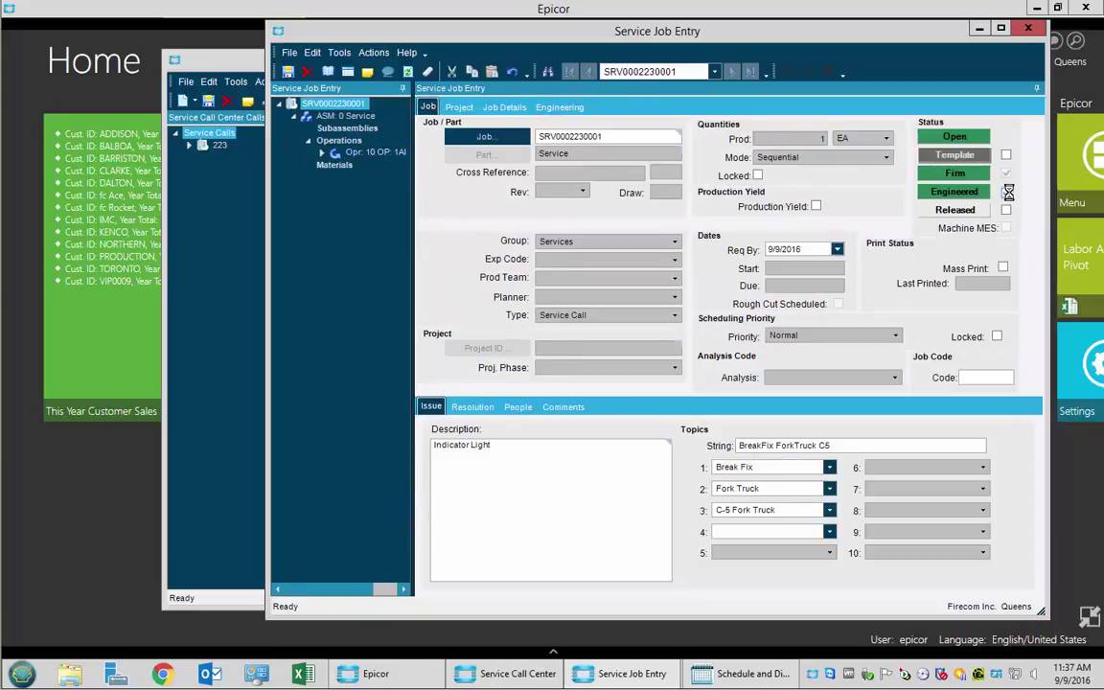
click(372, 52)
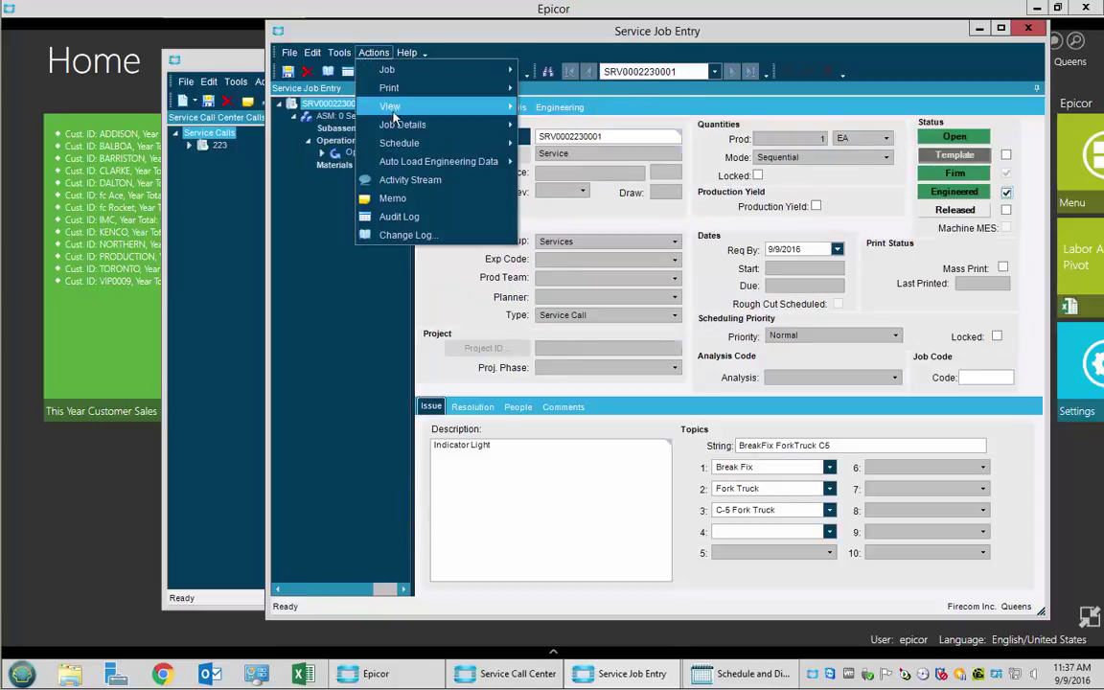
mouse_move(402, 143)
click(575, 144)
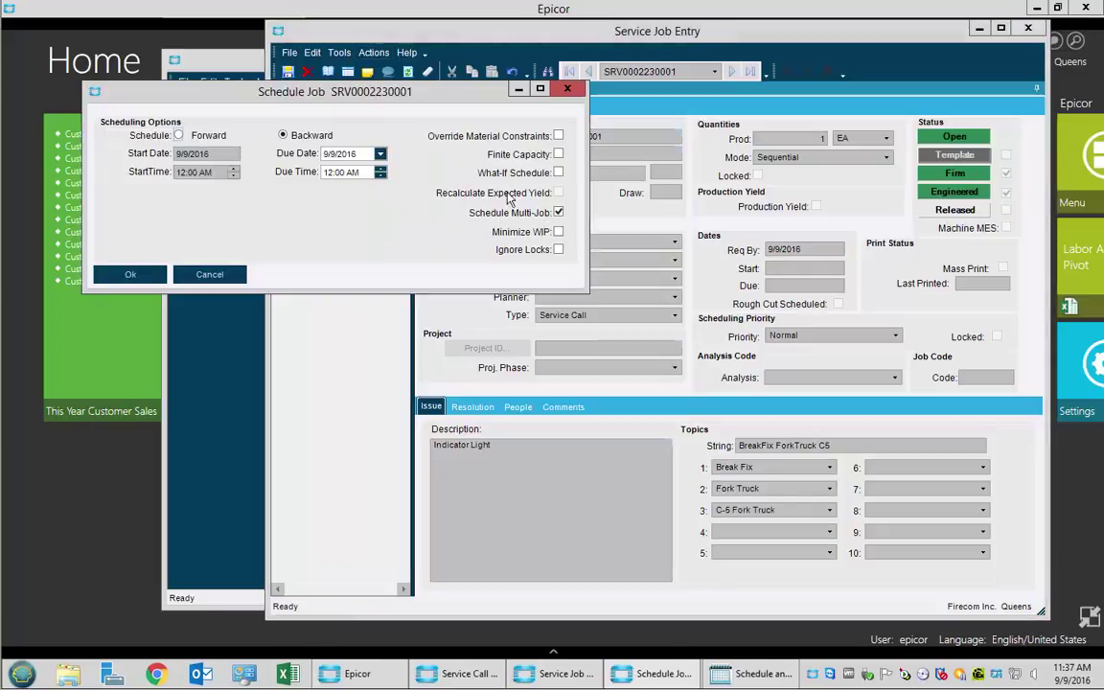
click(132, 275)
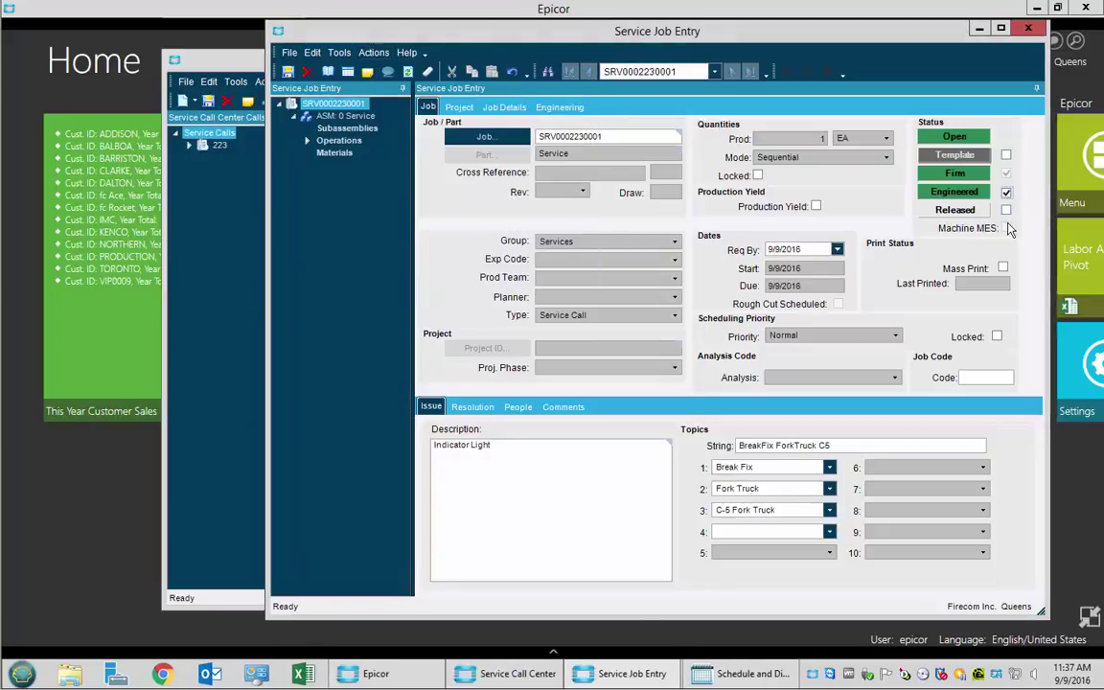
click(1005, 210)
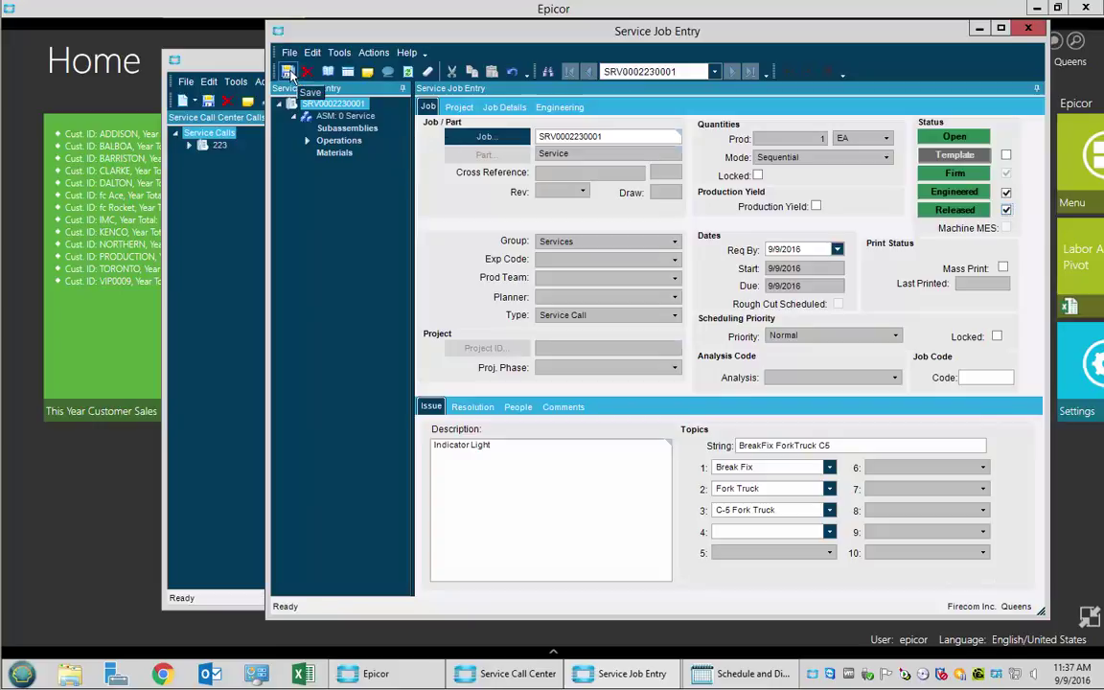
click(287, 73)
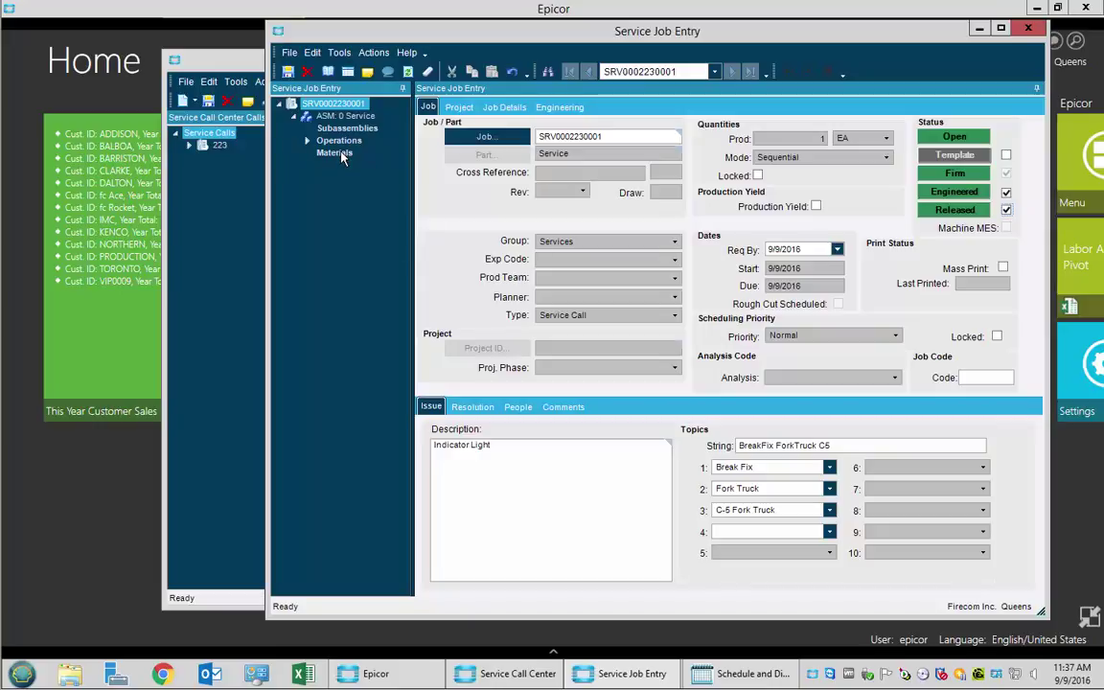
click(1027, 29)
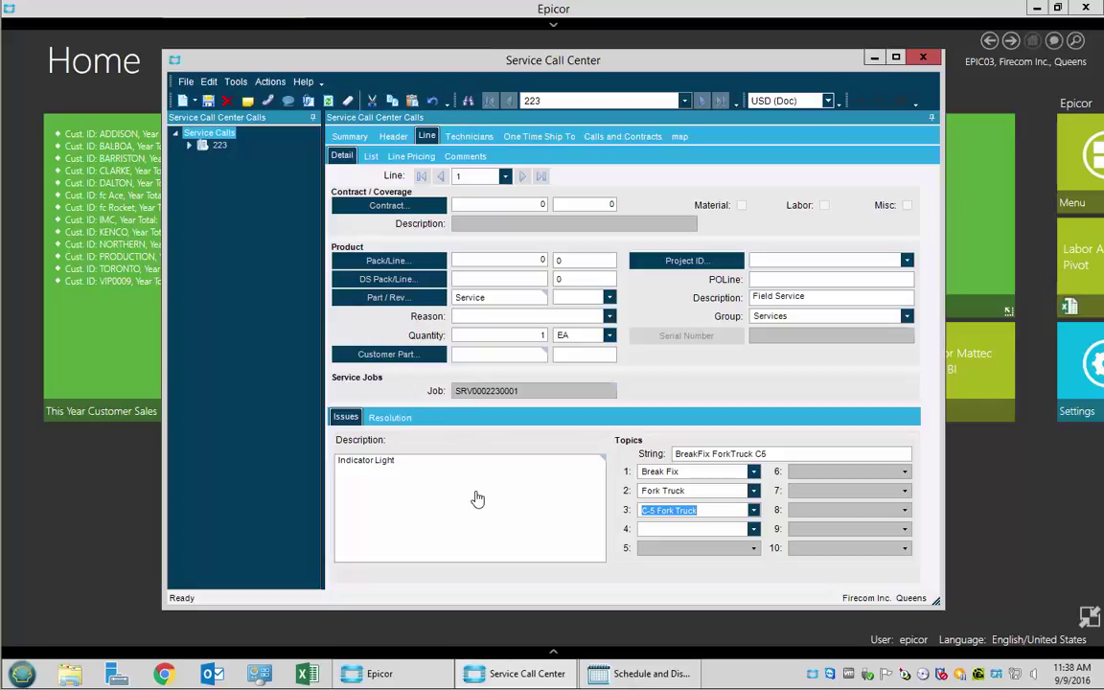
click(644, 678)
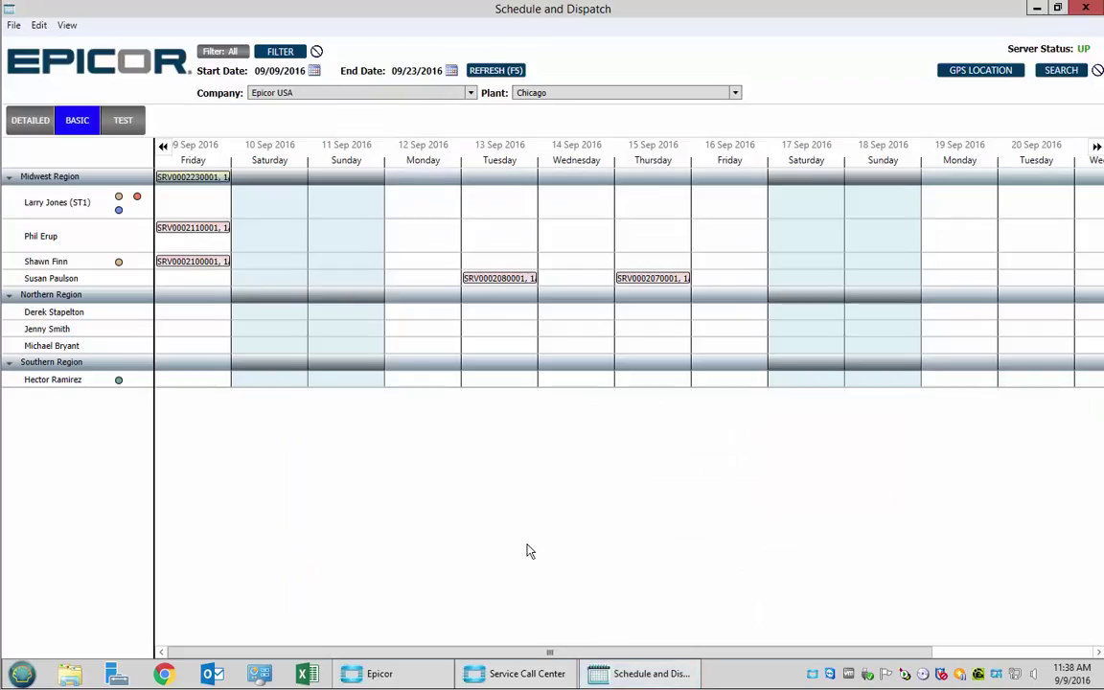
mouse_move(203, 186)
drag(197, 179, 199, 287)
mouse_move(199, 287)
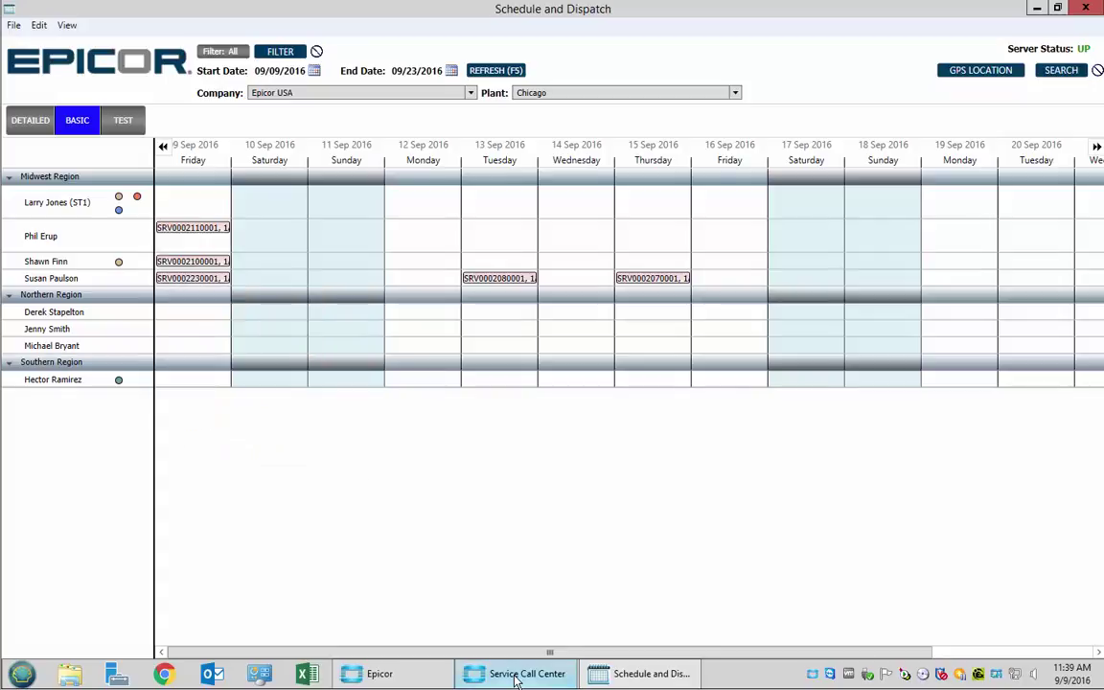
- Start a new service call for customer ADDISON with its addresses filled in
mouse_move(516, 679)
click(538, 632)
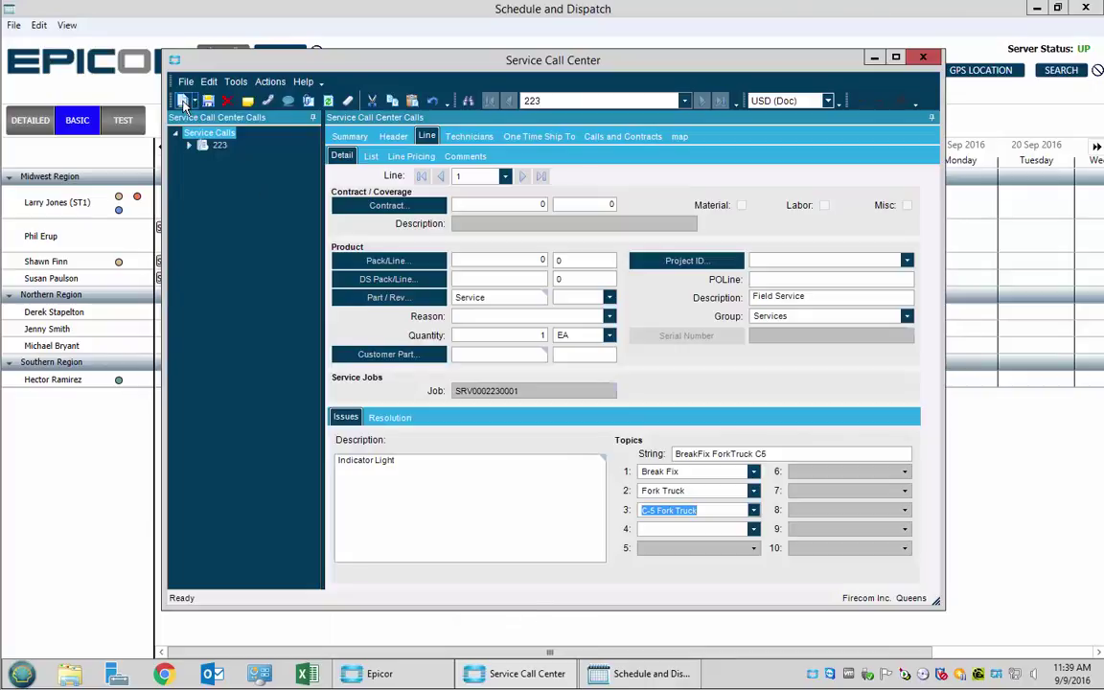
click(347, 136)
click(182, 101)
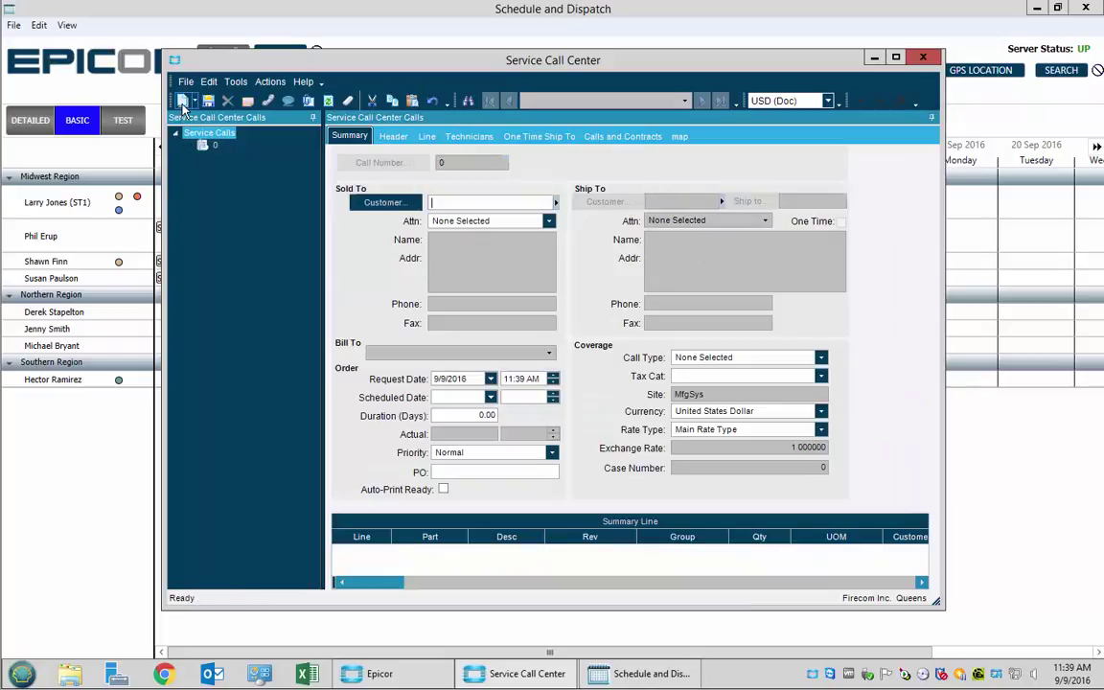
text(addison)
key(Tab)
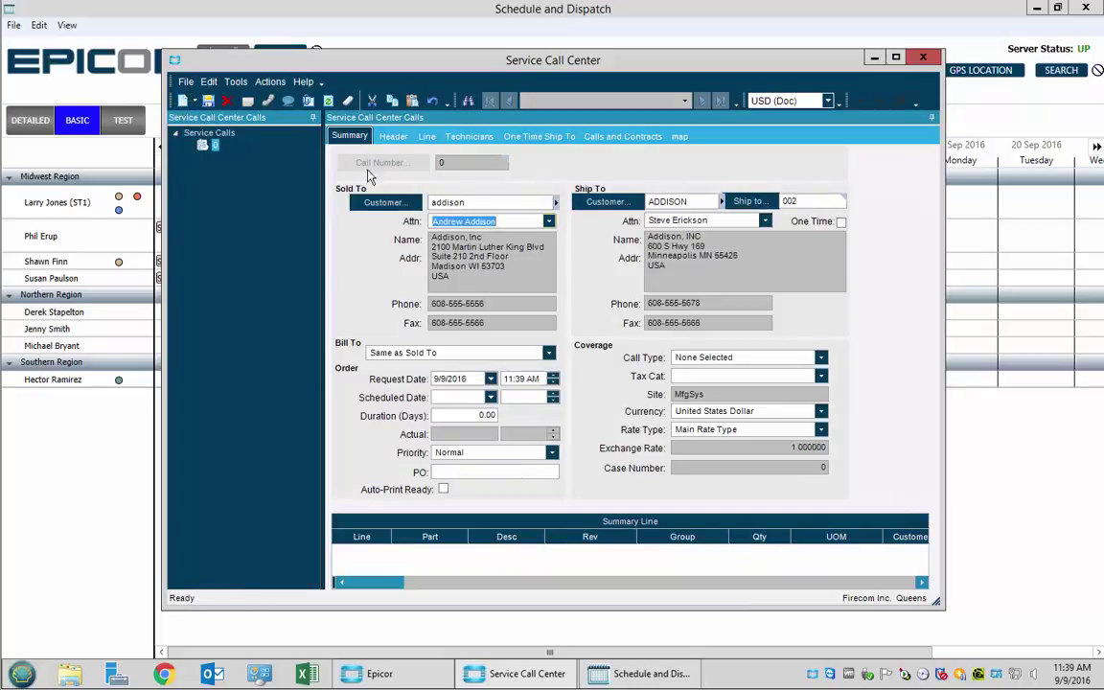
- Add a DSS-2000 line under contract 17 with topic Break Fix and issue 'Picture is fuzzy'
click(426, 137)
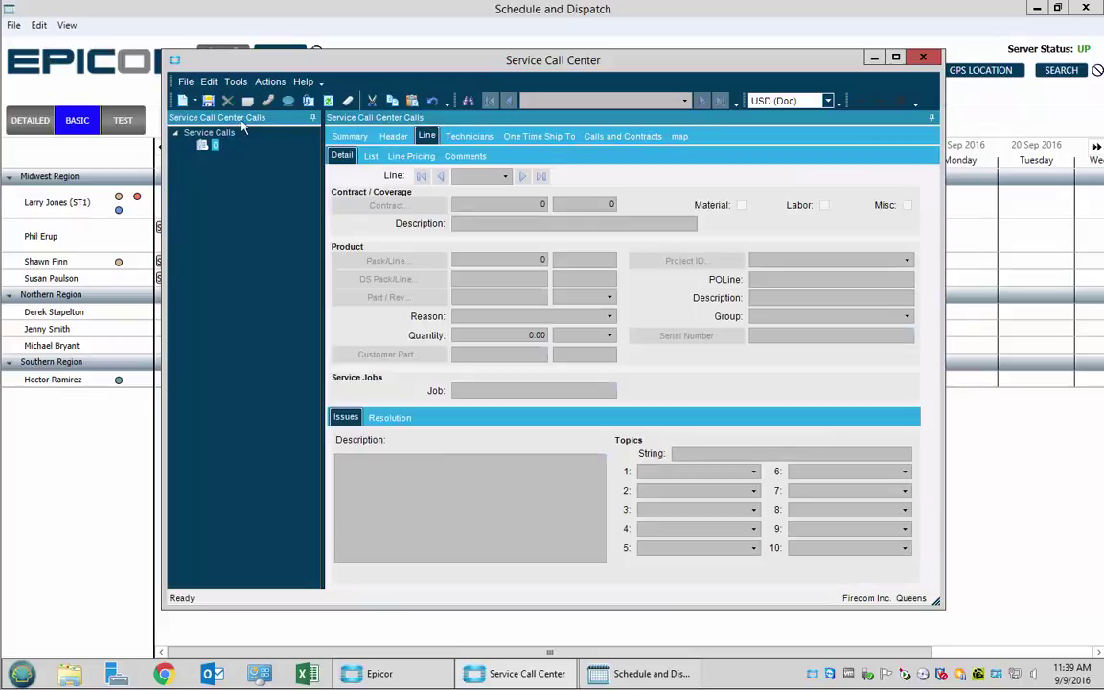
click(181, 101)
click(403, 207)
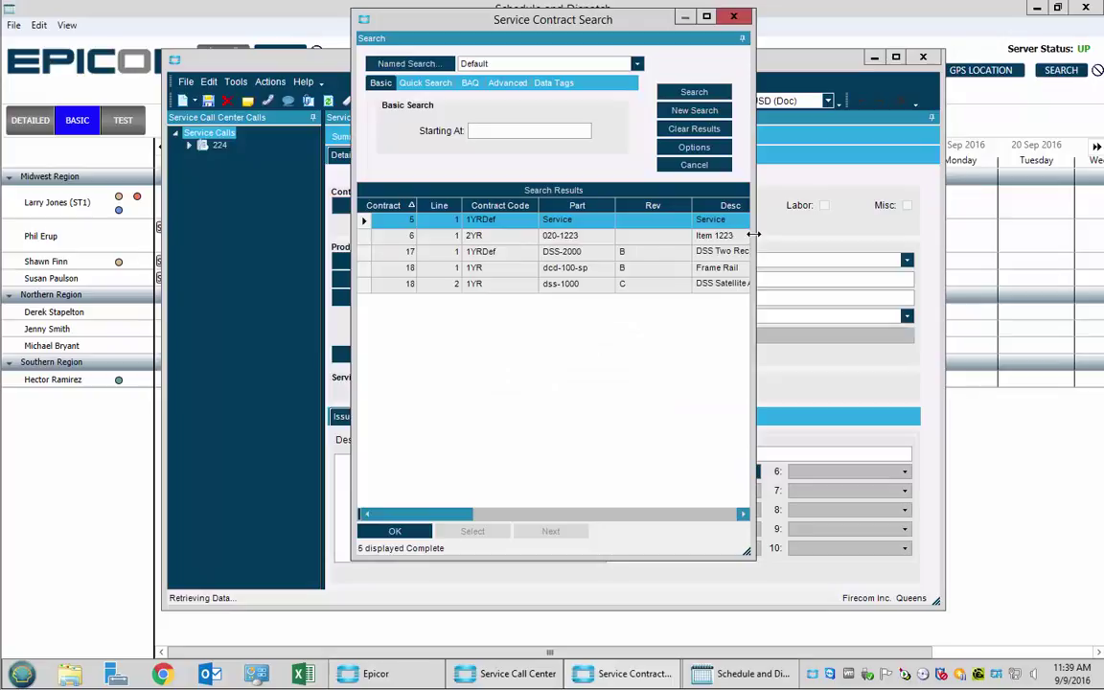
drag(754, 234, 1100, 234)
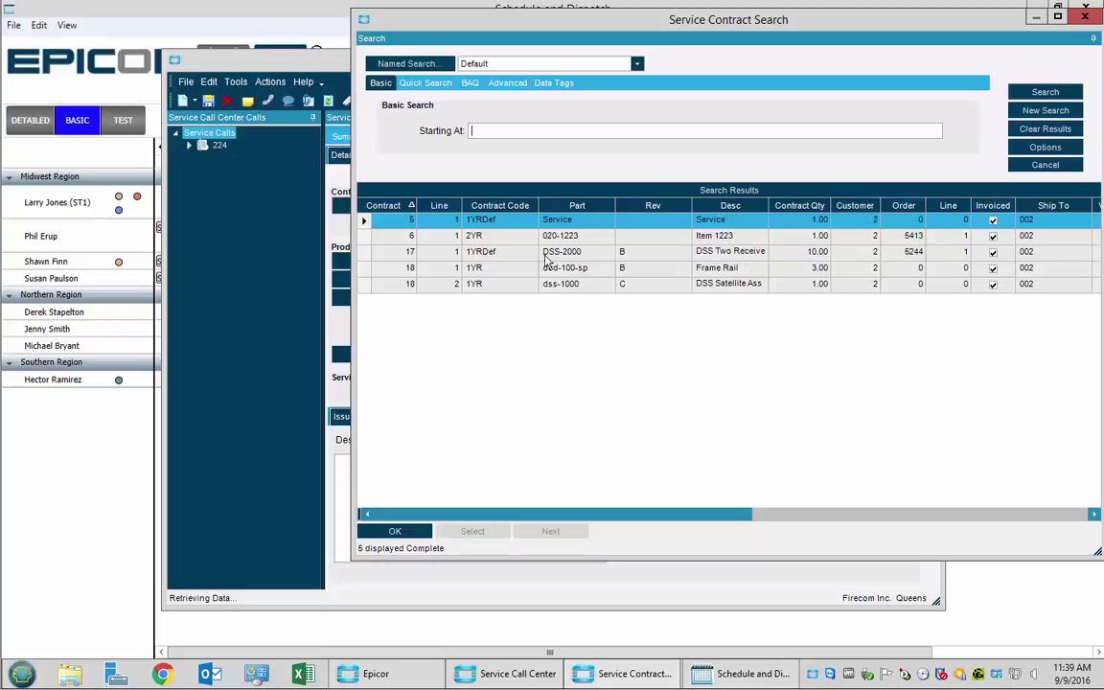
double_click(495, 259)
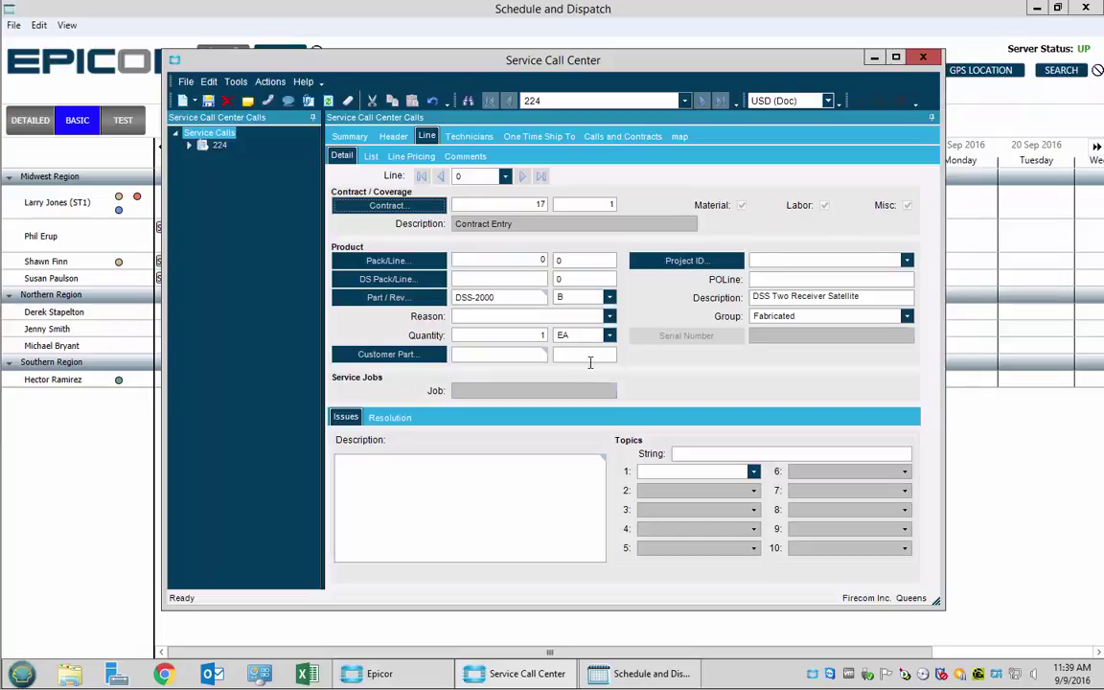
click(754, 472)
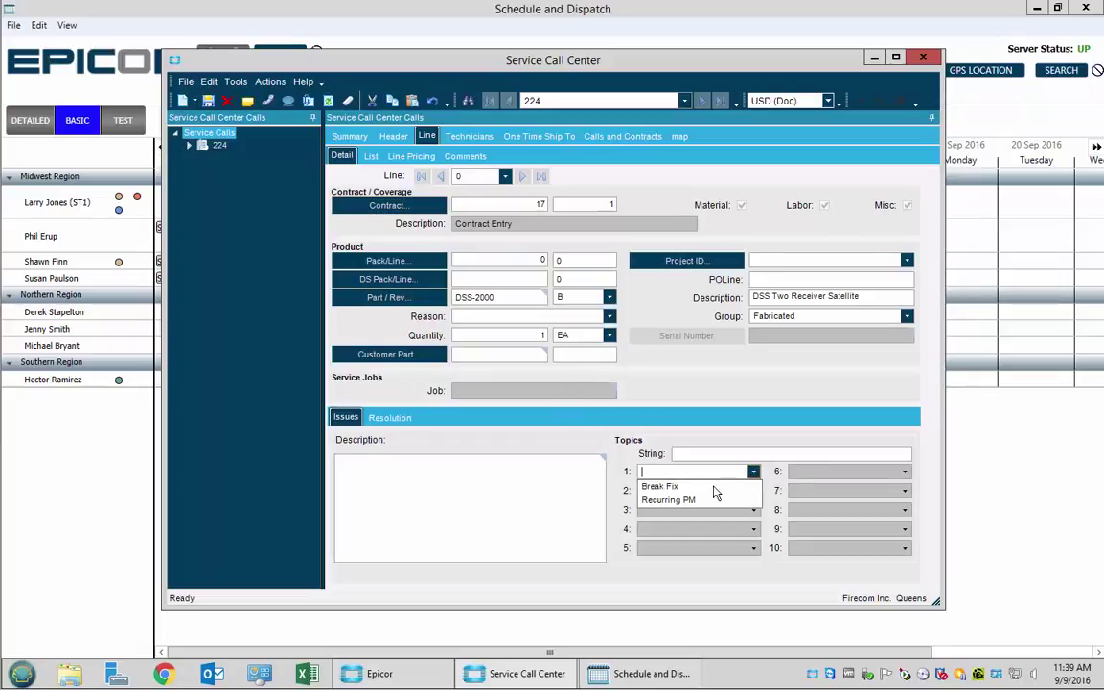
click(670, 486)
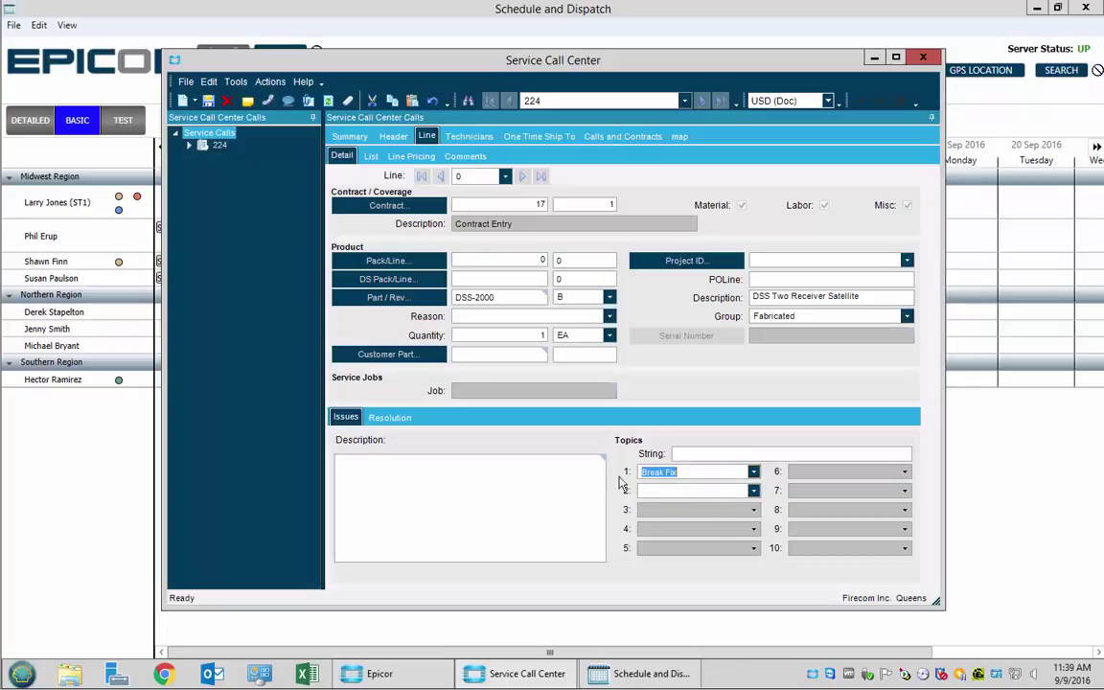
click(498, 470)
text(Picture is fuzzy)
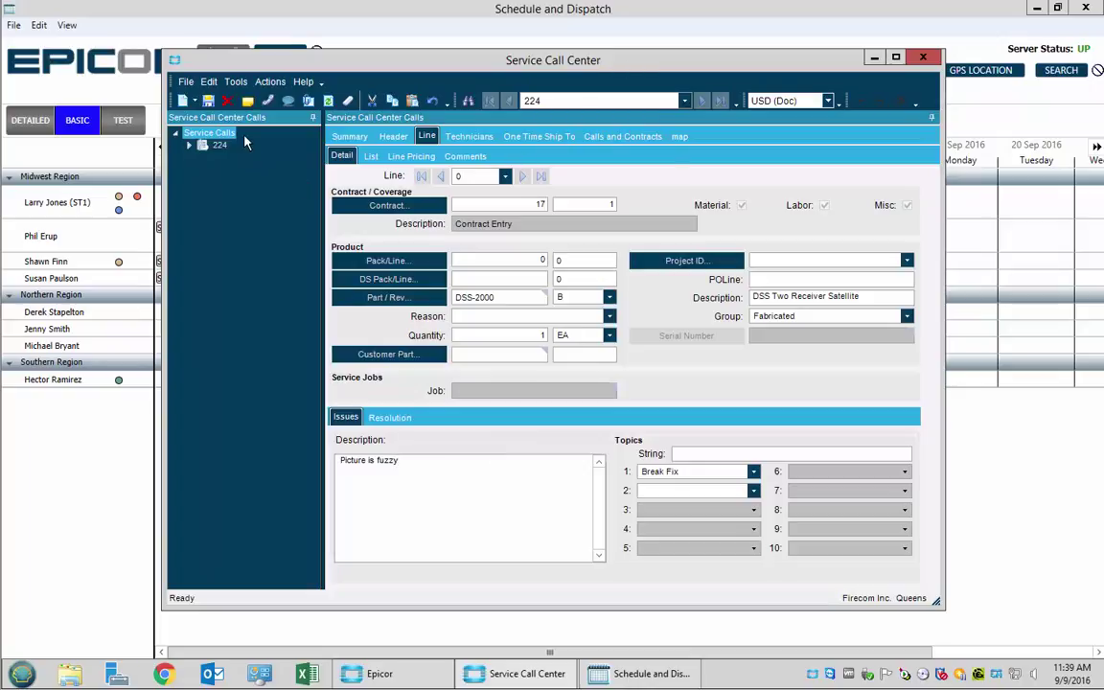
- Save call 224, review technician assignments, and return to the call's summary
click(213, 103)
click(469, 138)
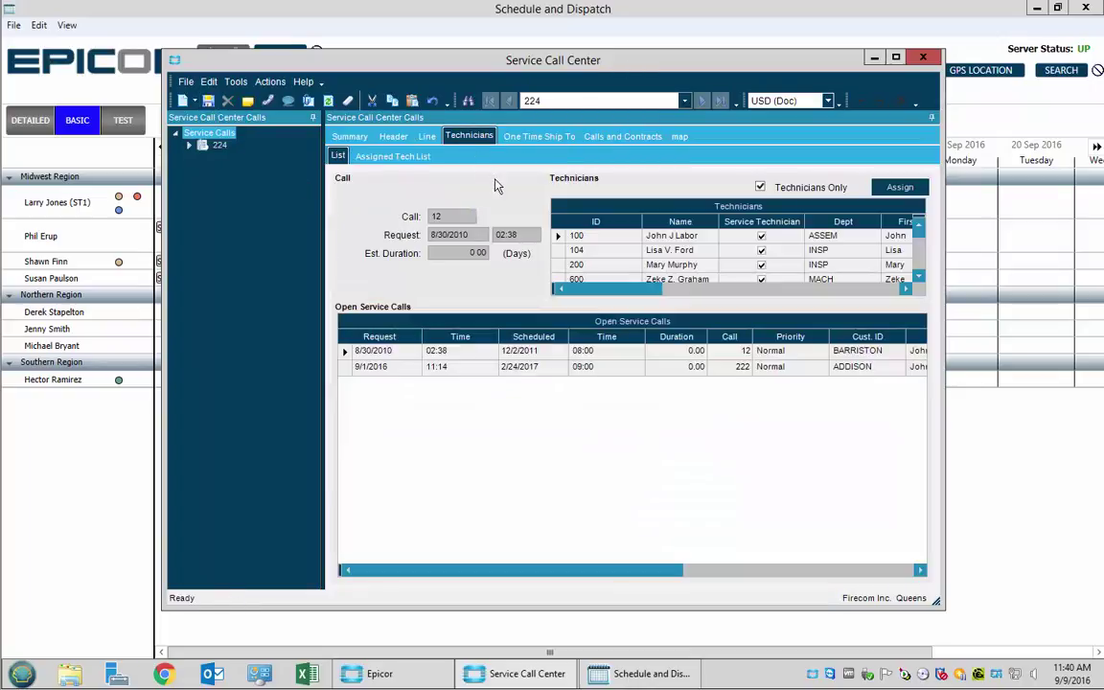
click(562, 251)
click(562, 265)
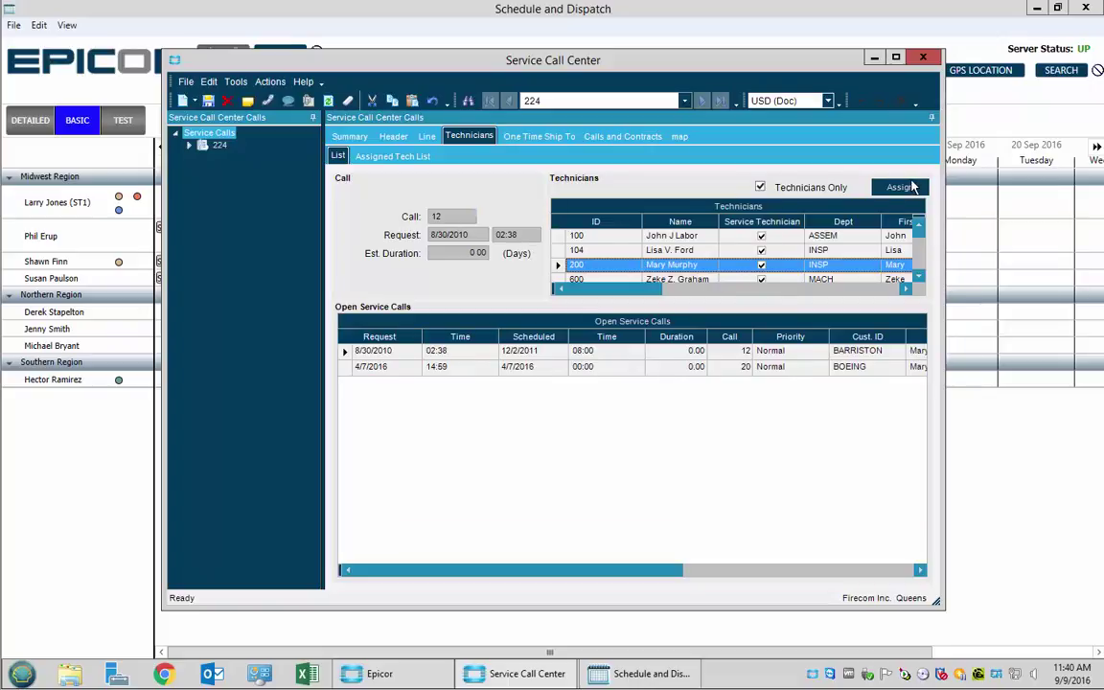
click(393, 156)
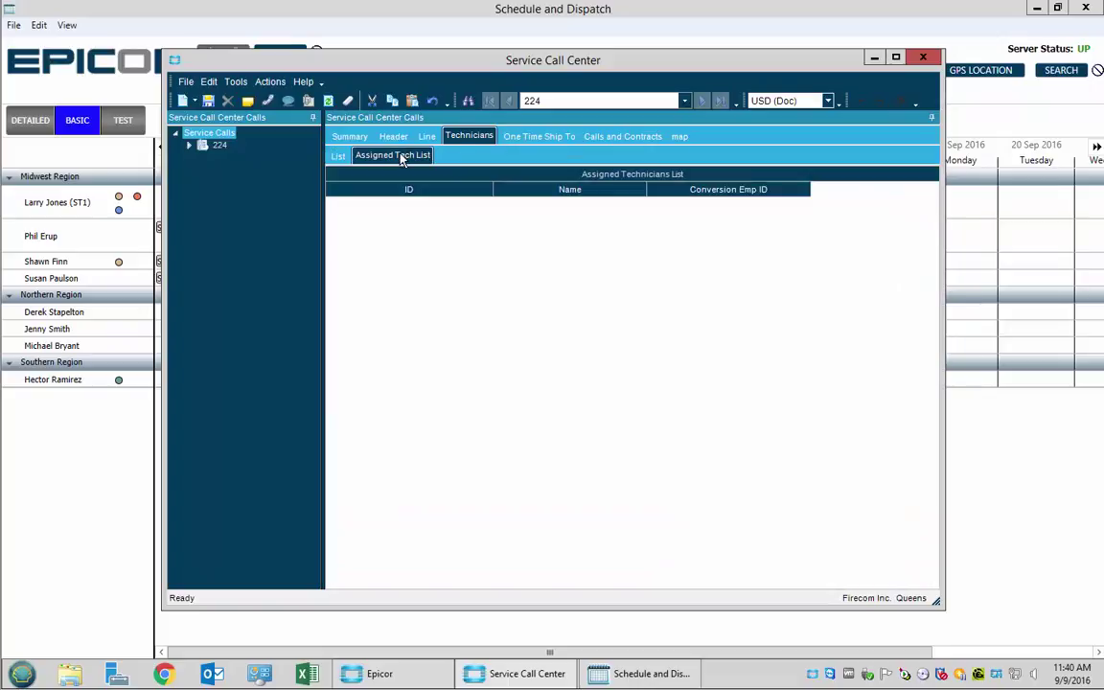
click(340, 157)
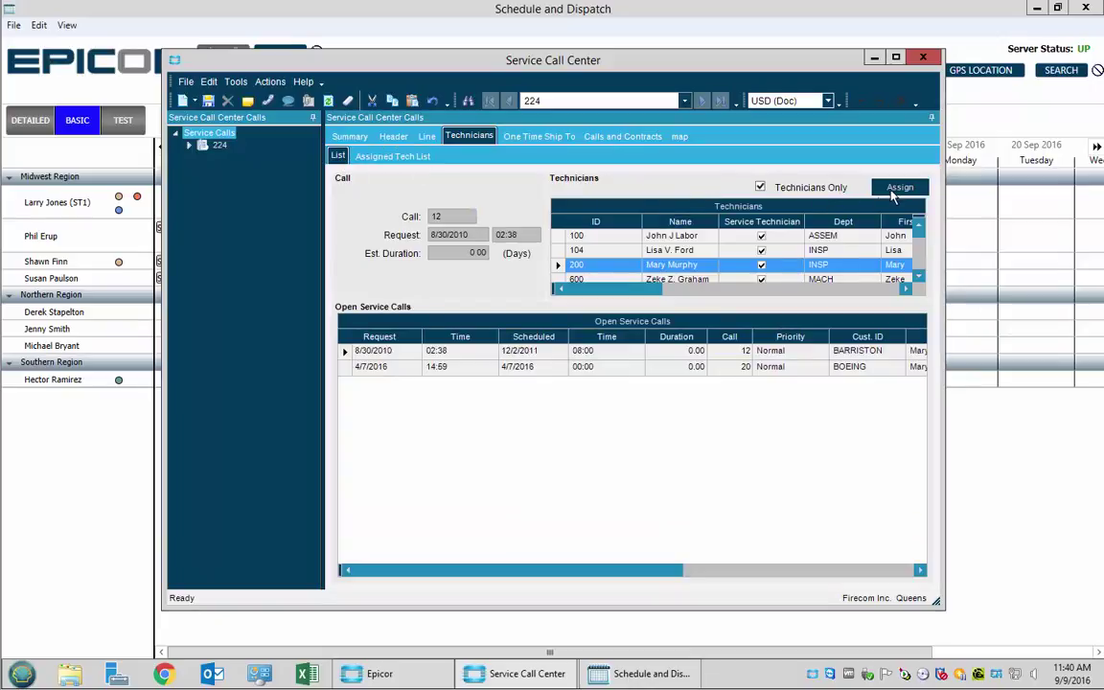
click(348, 136)
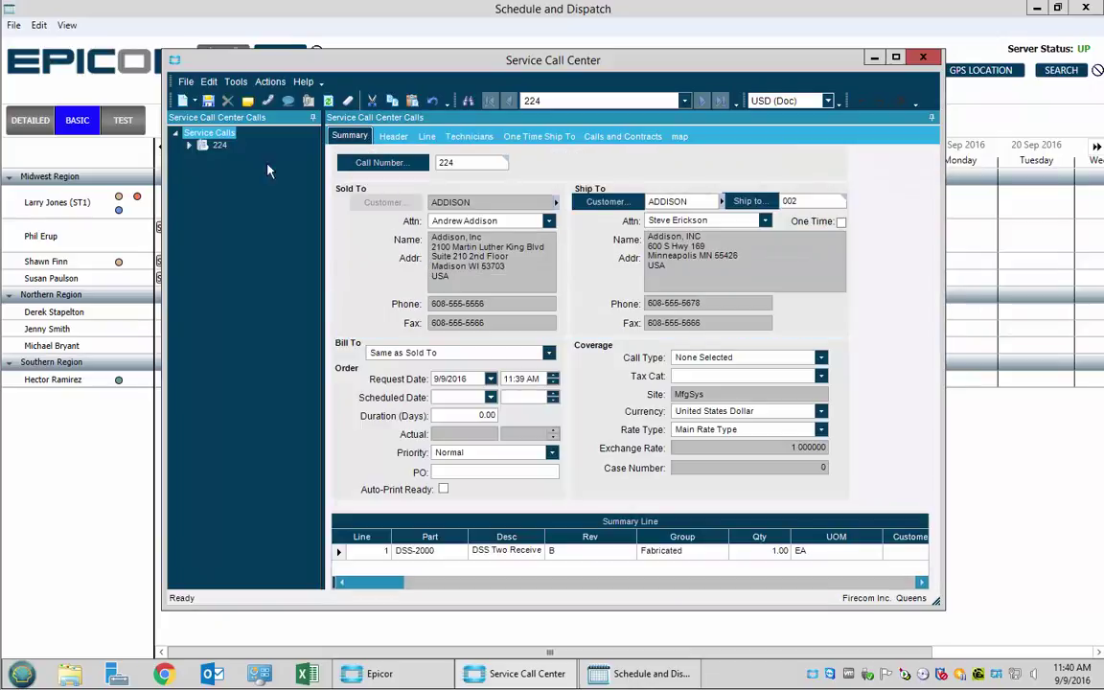
- Create a service job from call 224 and add a new operation to it
click(270, 83)
click(291, 190)
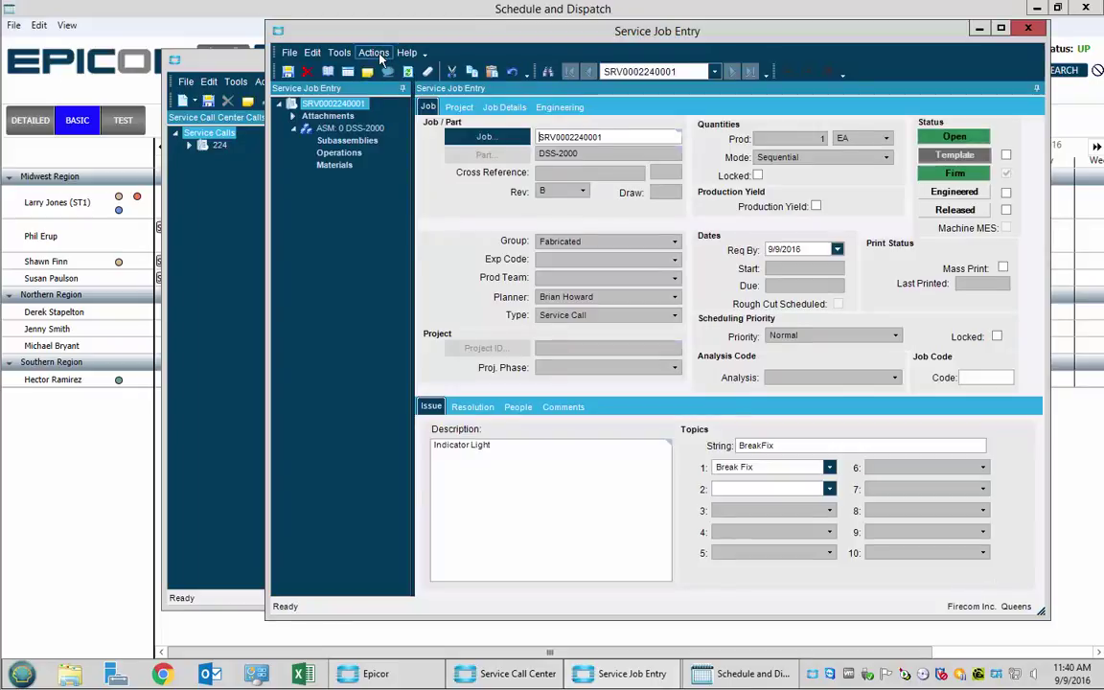
click(373, 53)
mouse_move(411, 128)
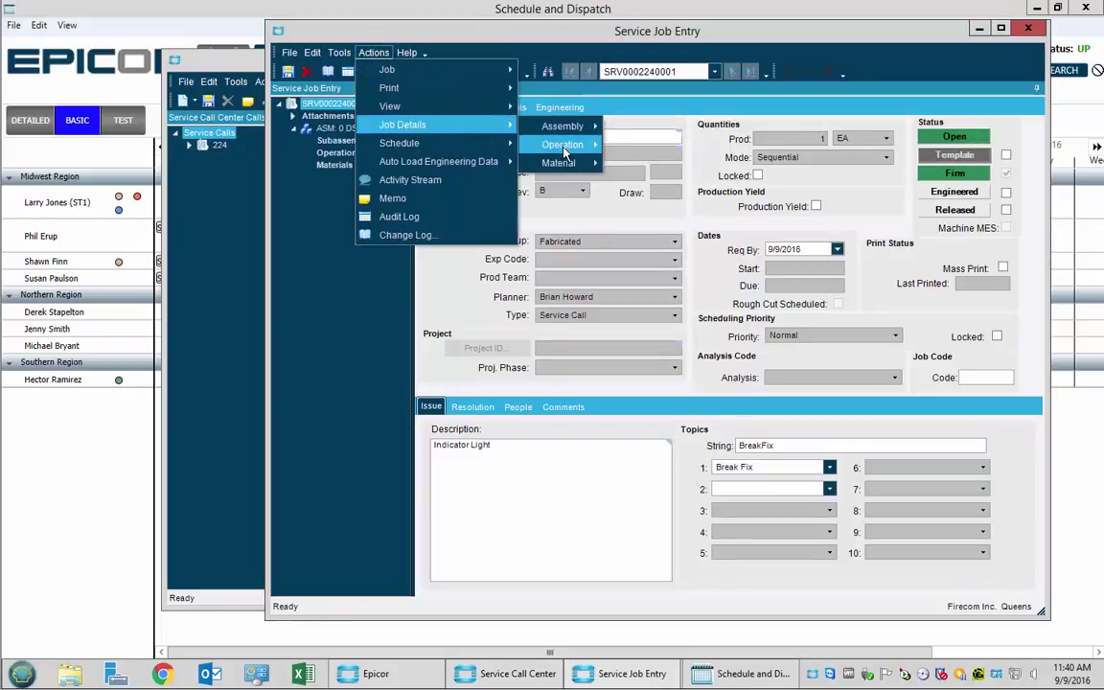
mouse_move(563, 144)
click(662, 145)
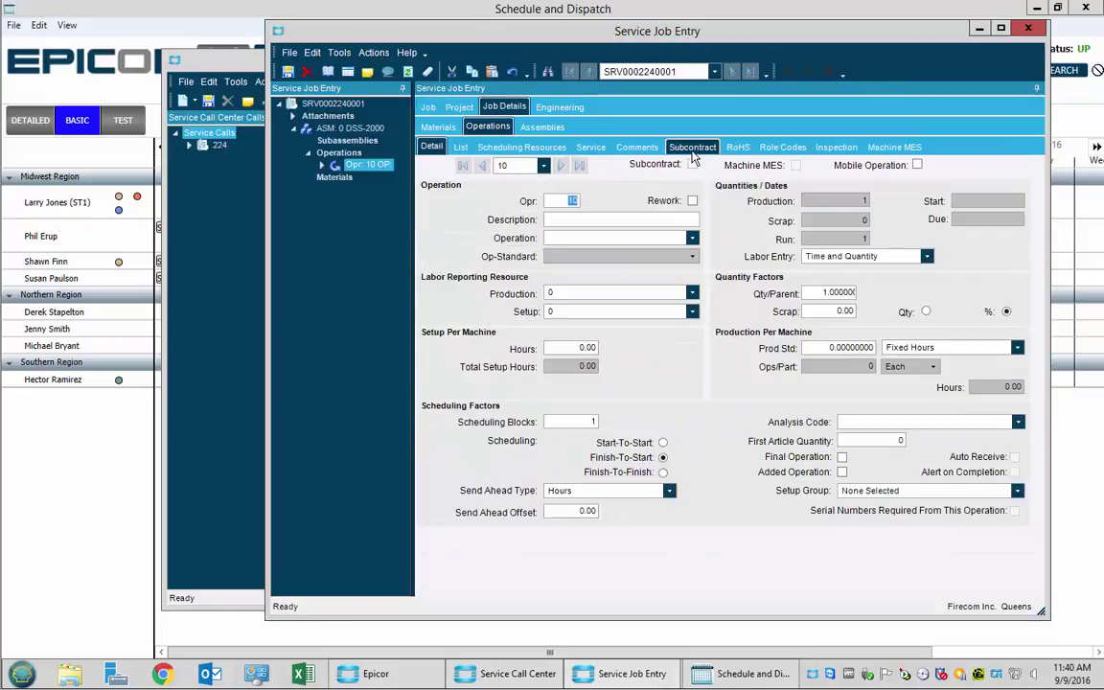
- Set the operation to 1Alarm Repair at 4 hours per piece and save the job
click(691, 238)
click(639, 254)
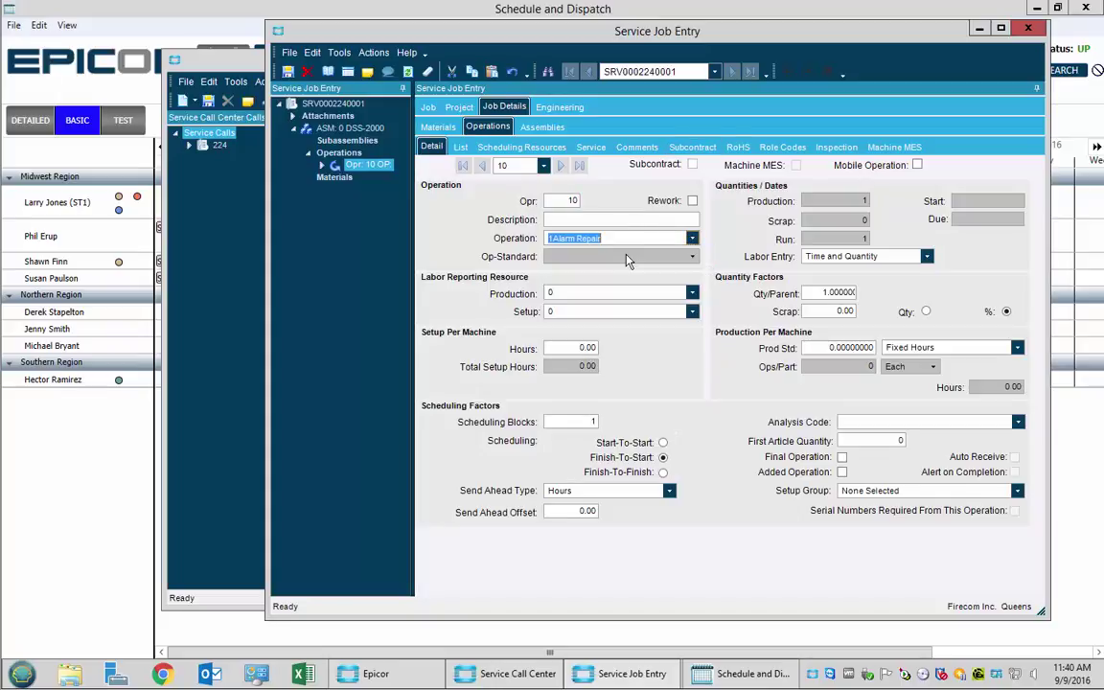
click(1018, 348)
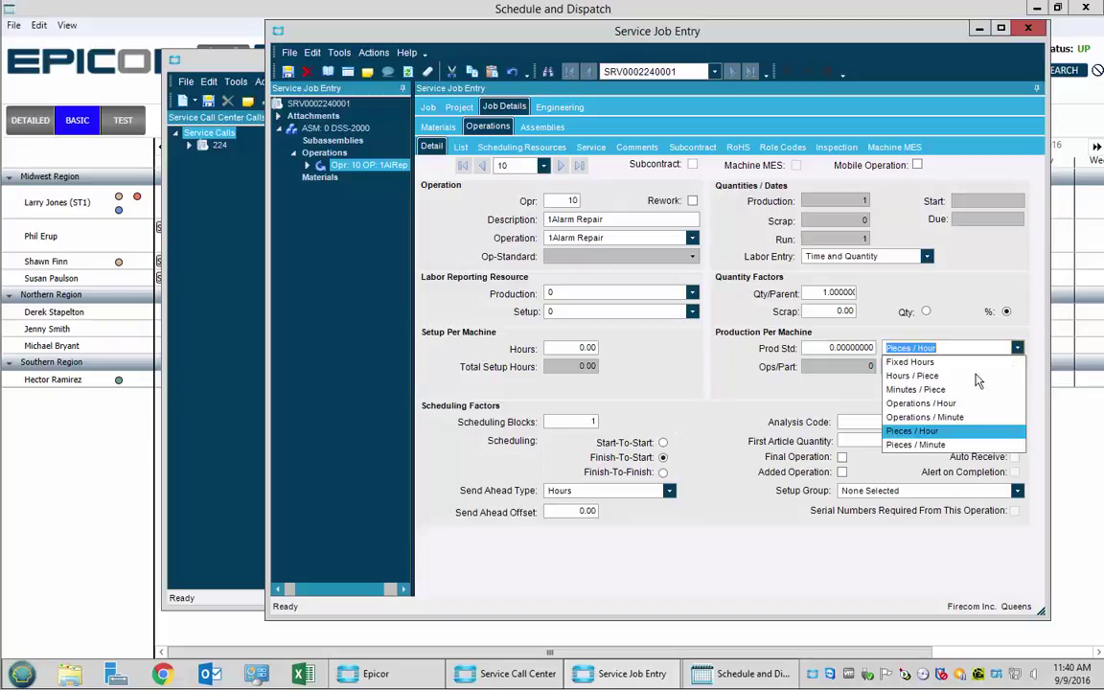
click(920, 377)
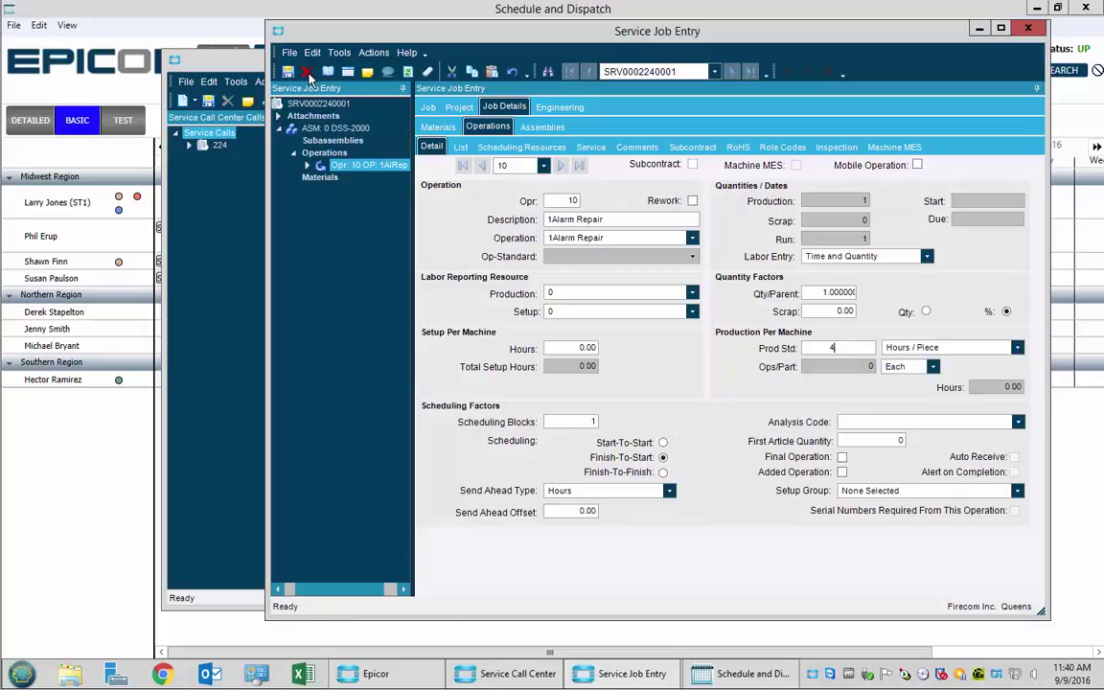
text(4)
key(Tab)
click(428, 108)
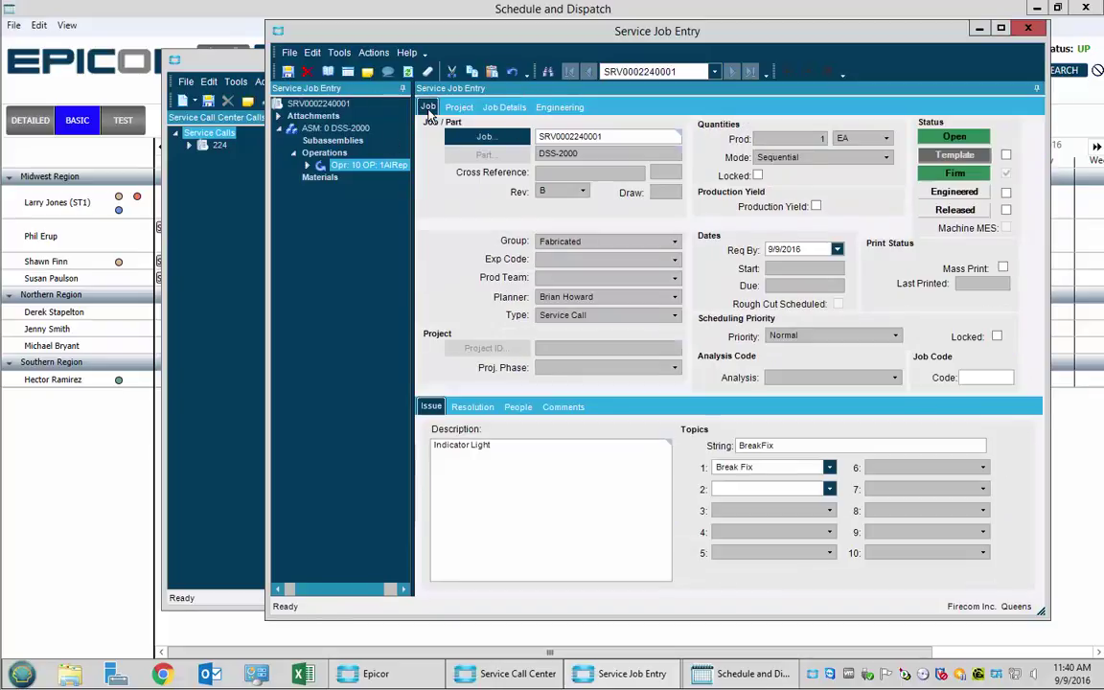
click(372, 52)
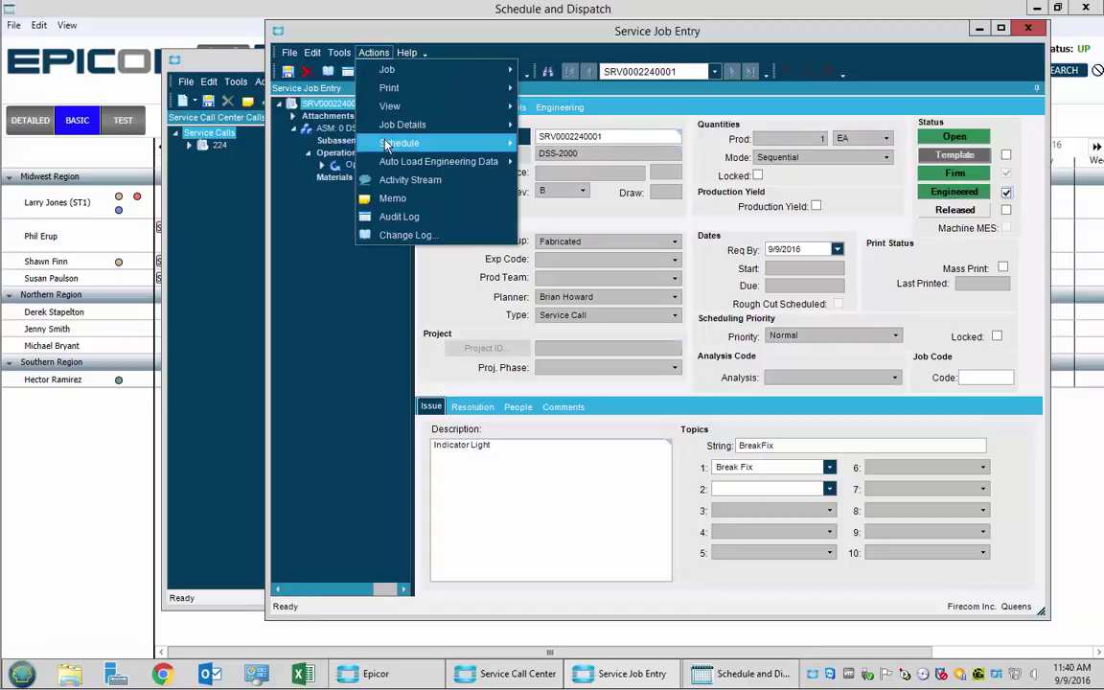
mouse_move(383, 143)
click(581, 144)
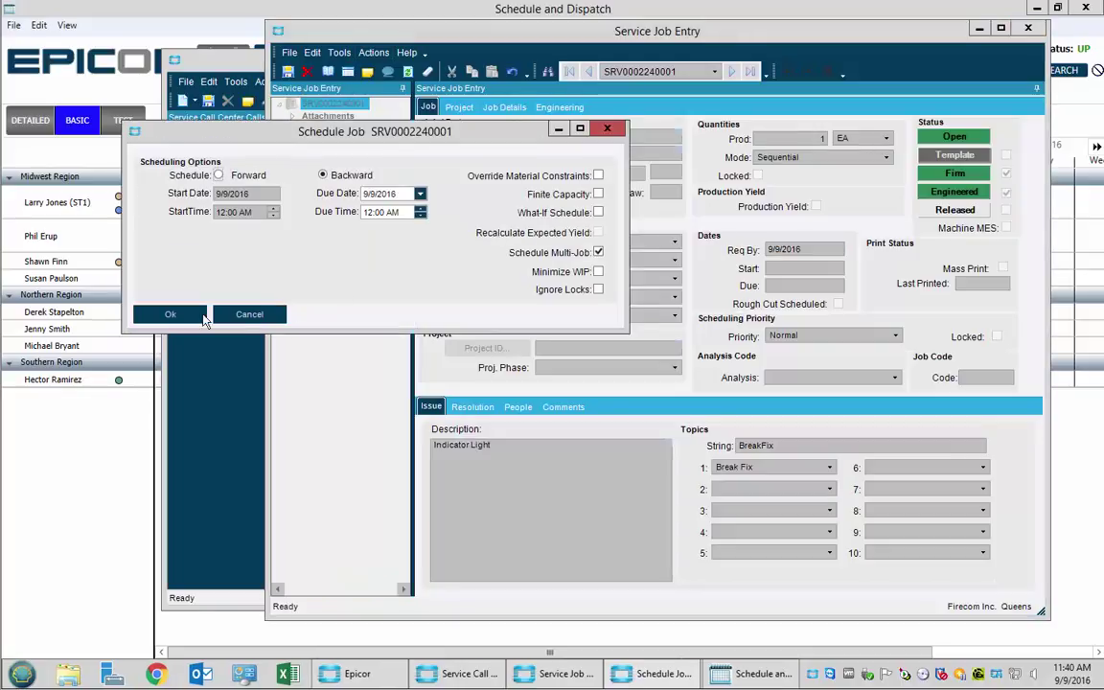
click(173, 314)
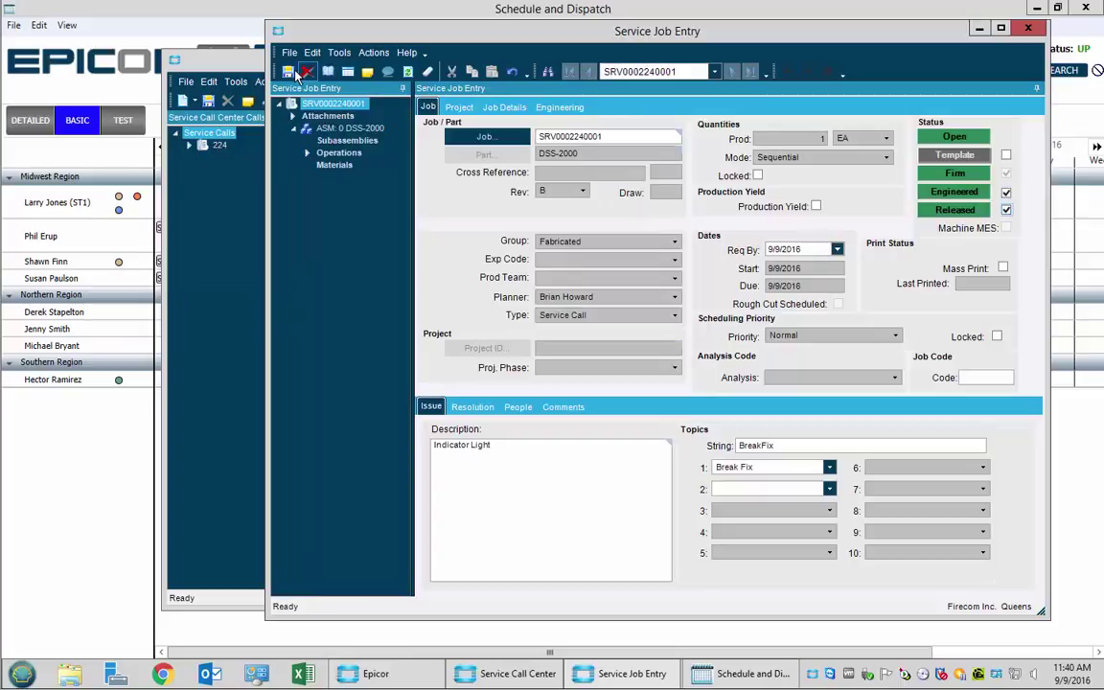
click(1029, 31)
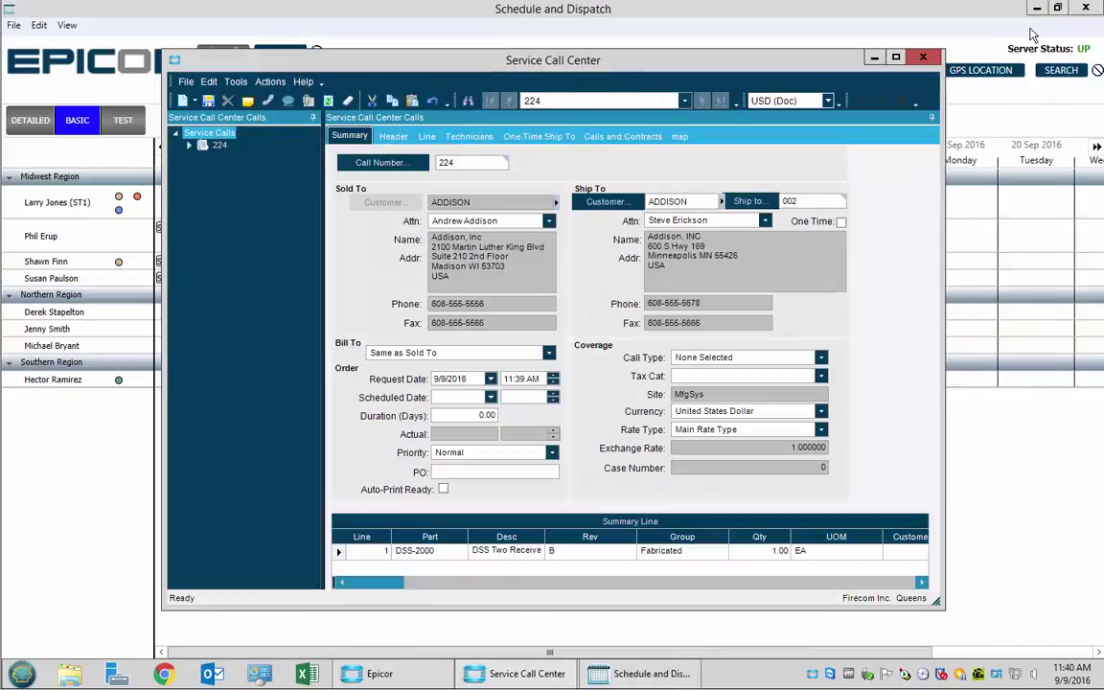
click(426, 137)
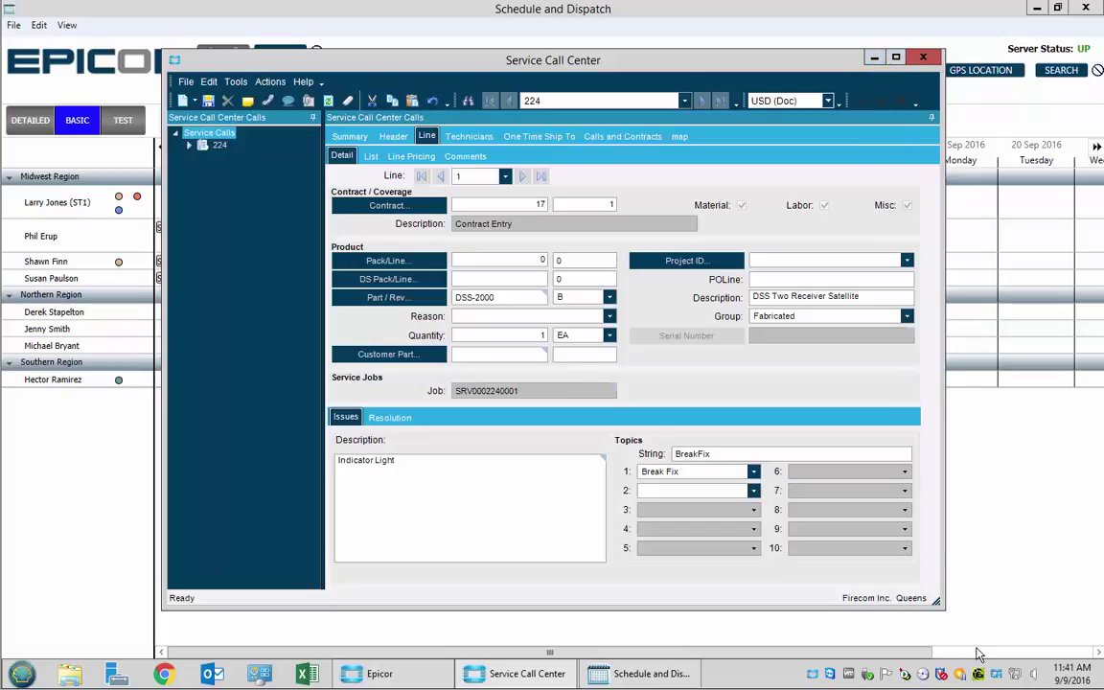
click(876, 60)
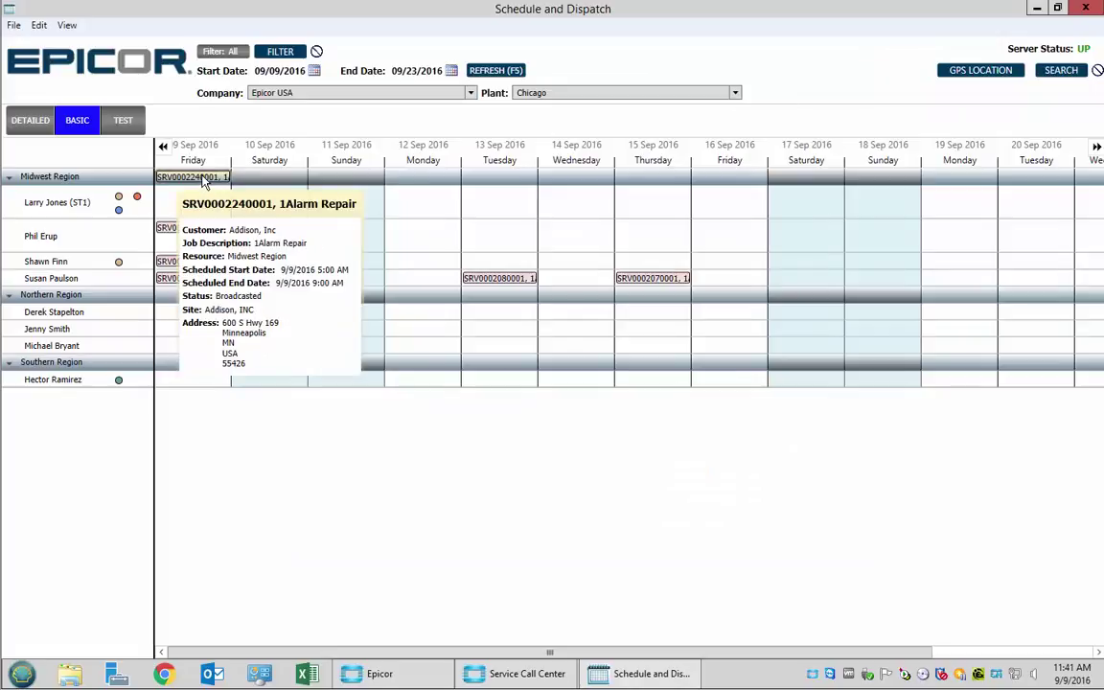
drag(209, 184, 429, 241)
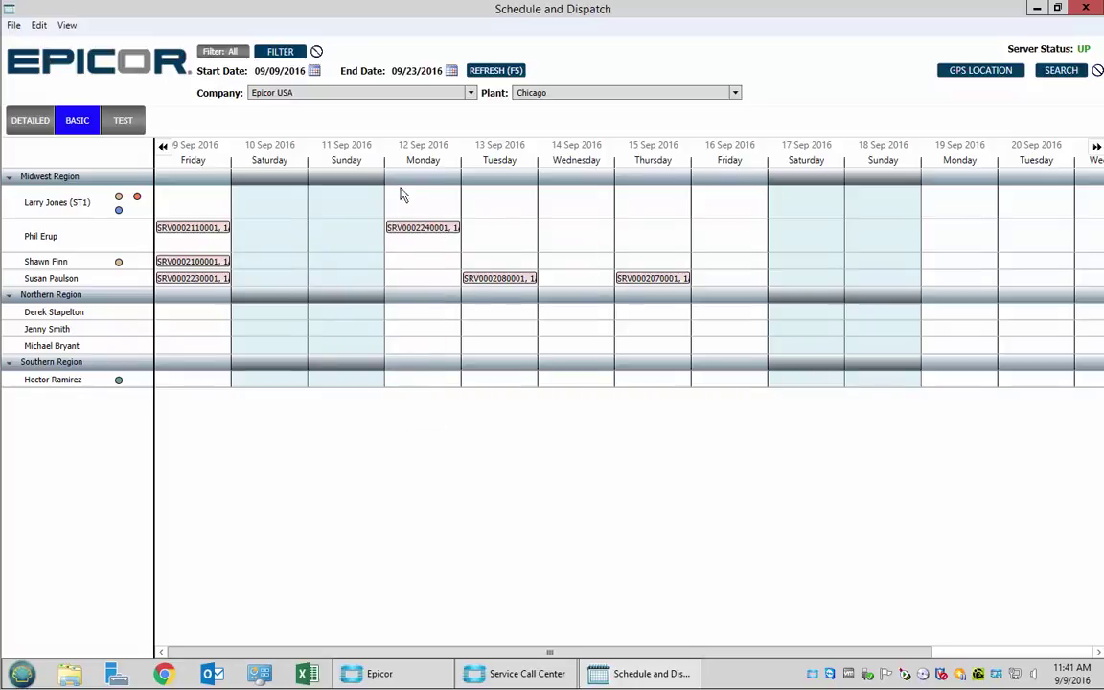
click(12, 119)
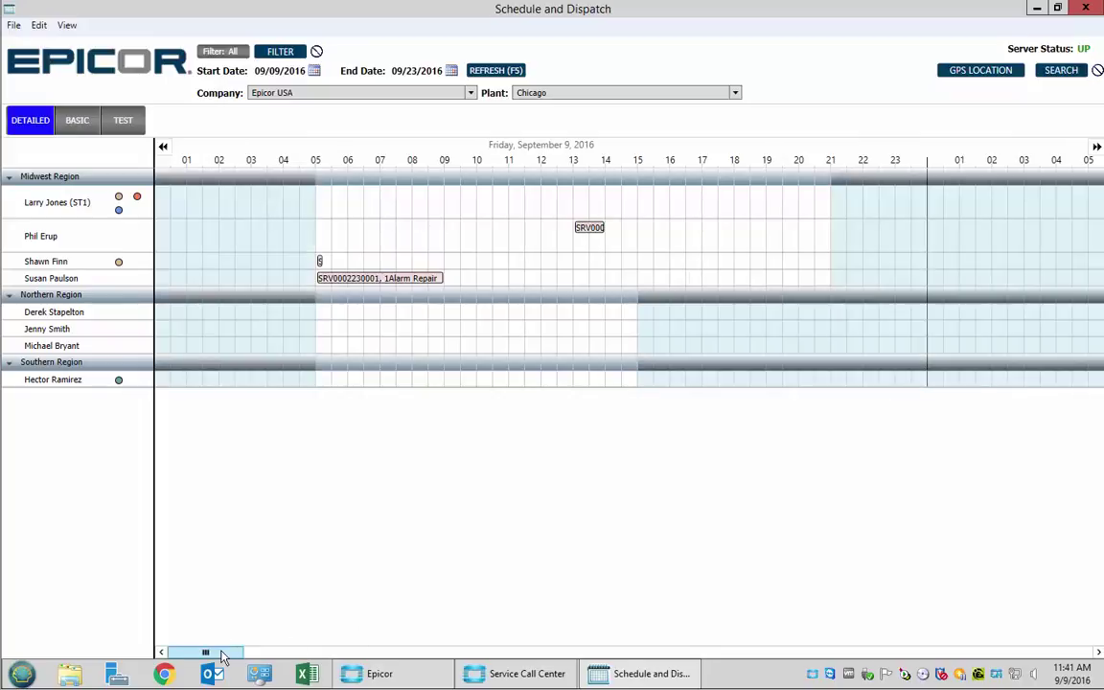
drag(220, 655, 419, 657)
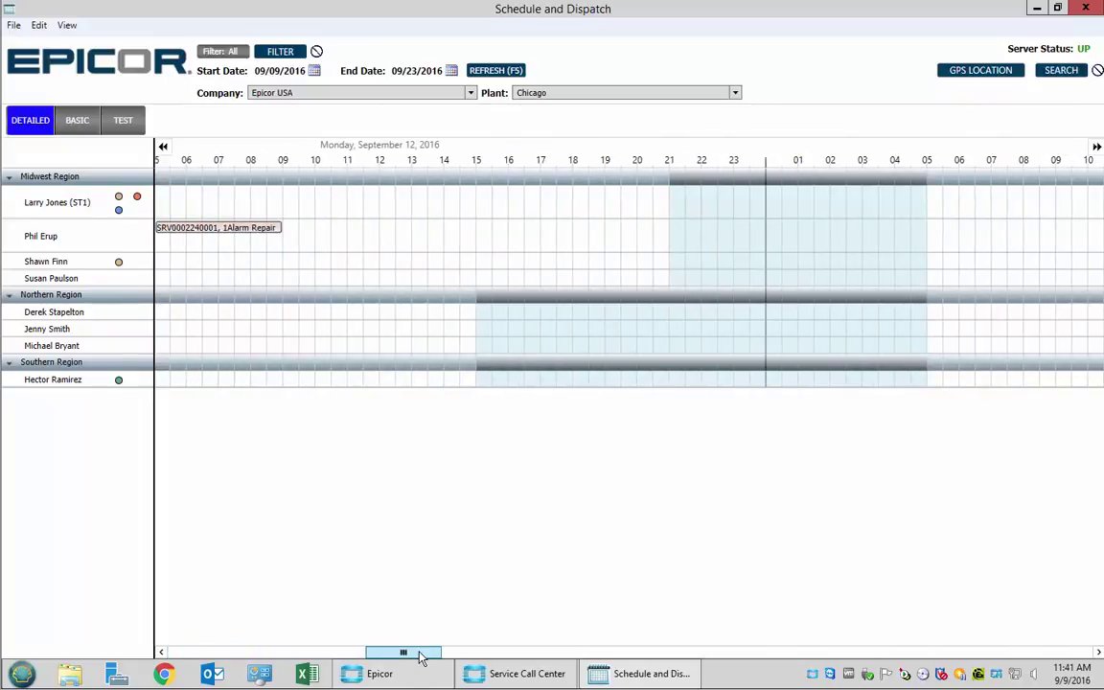
click(78, 125)
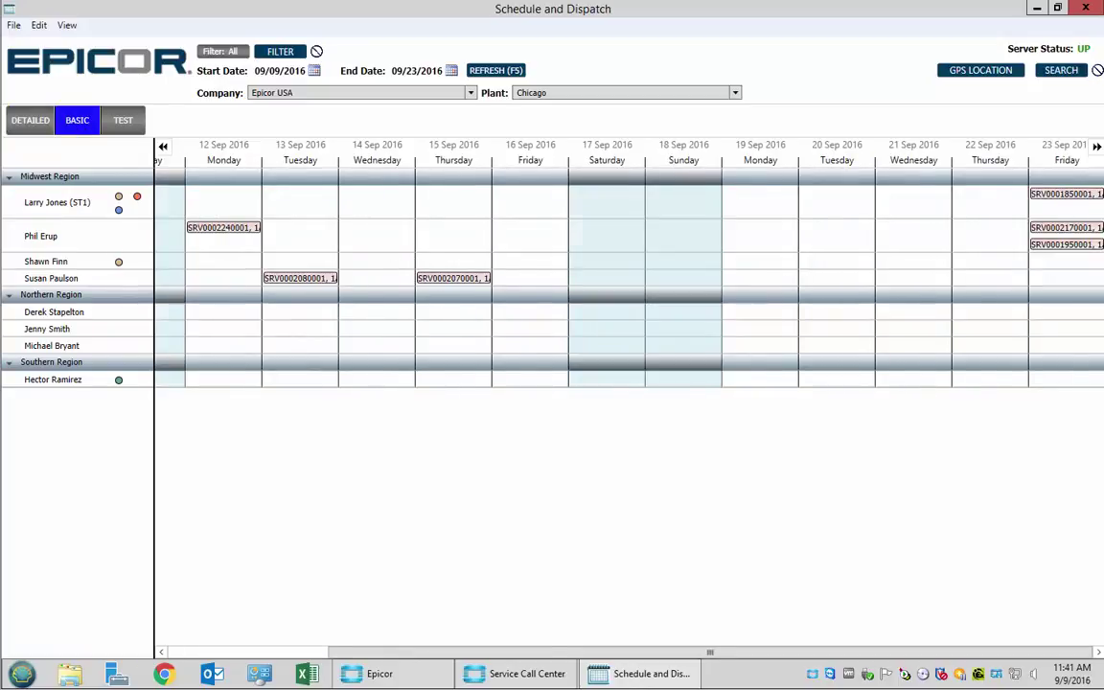
scroll(629, 278, left, 3)
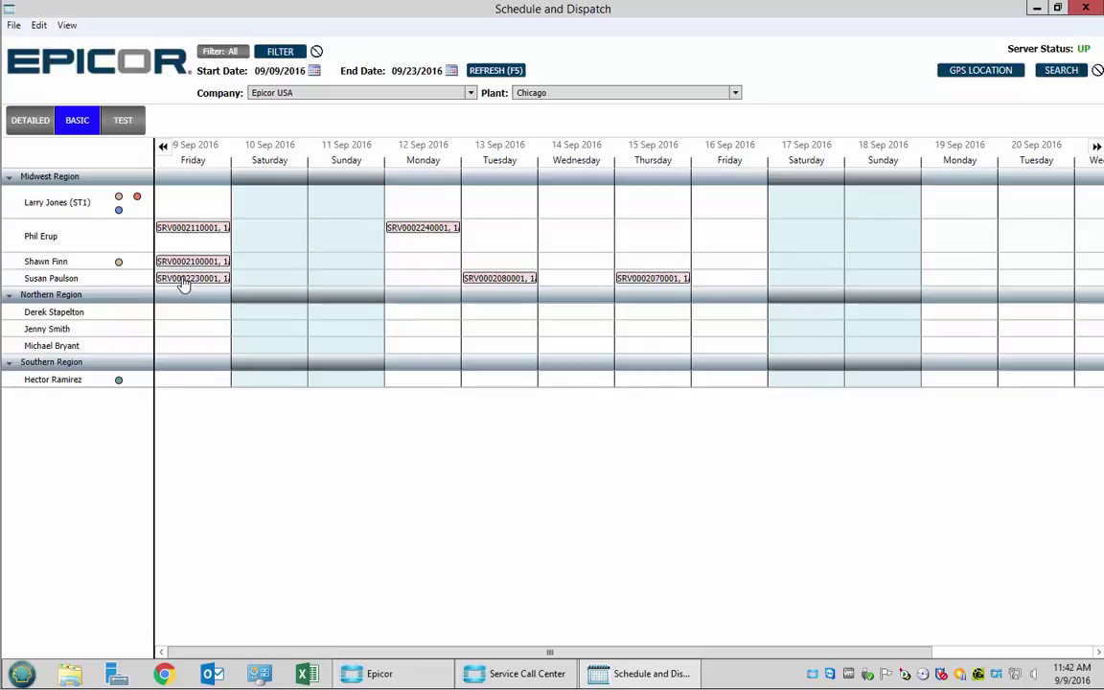
mouse_move(185, 283)
double_click(186, 280)
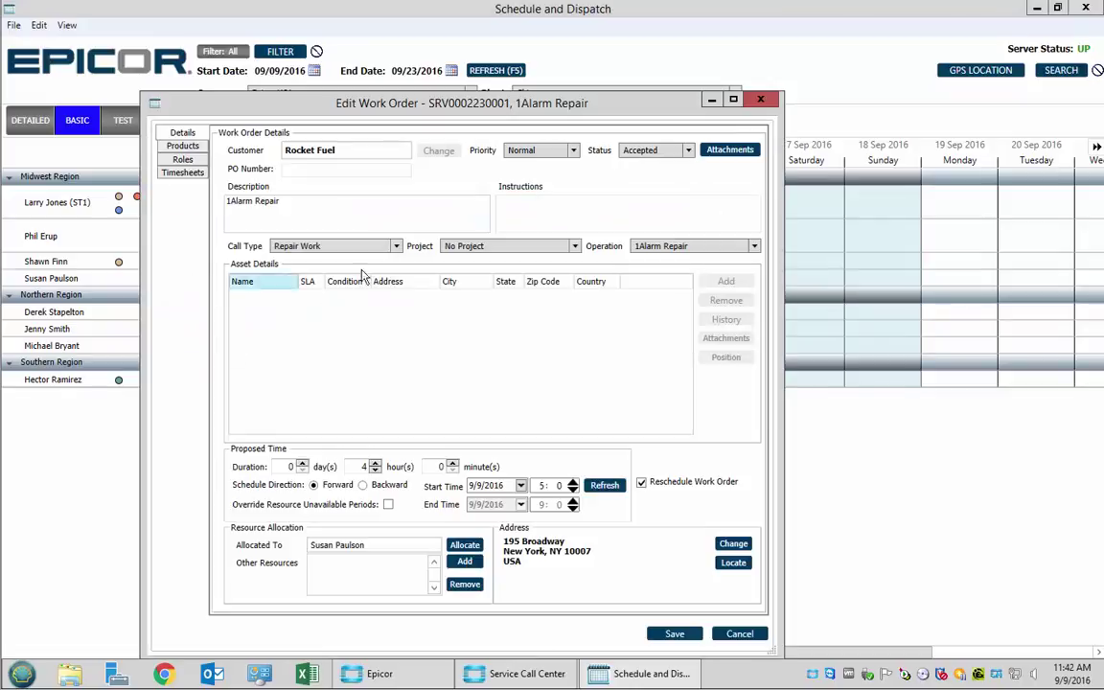
click(677, 155)
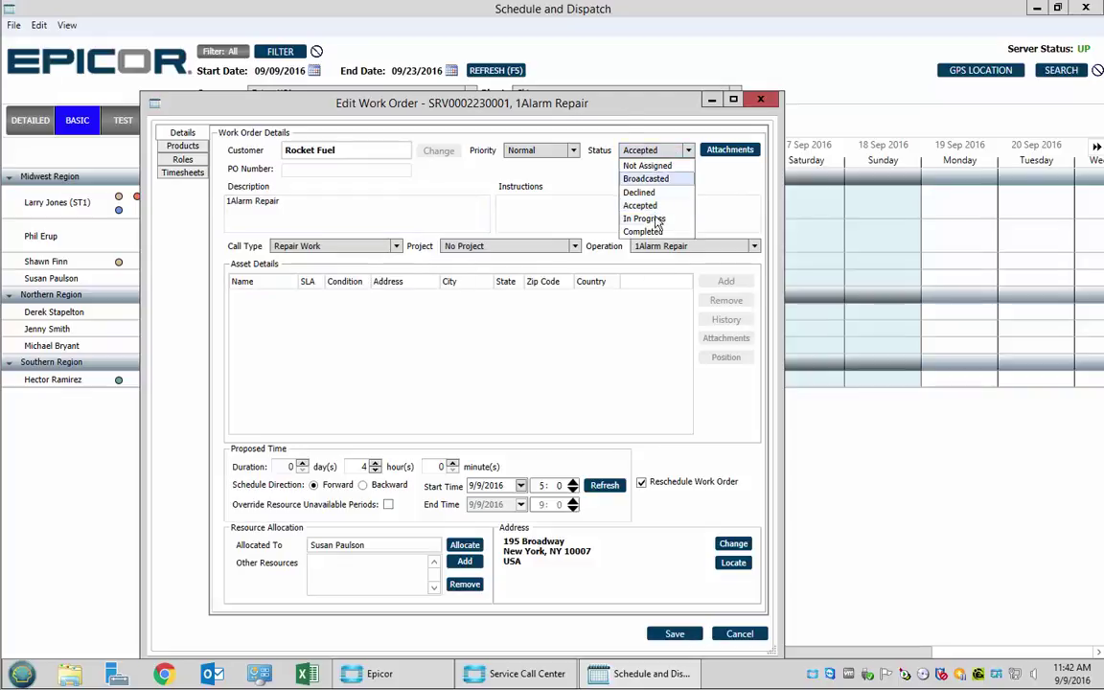
click(642, 231)
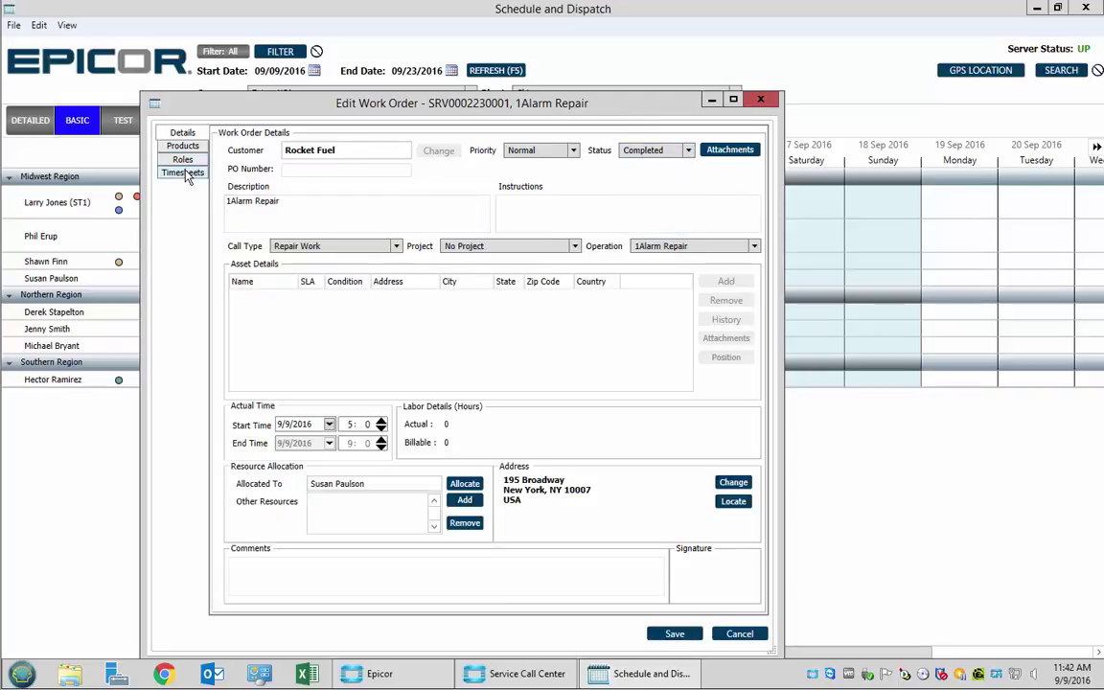
click(183, 172)
- Add a 9/9/2016 timesheet with 3 billable hours, comment 'Need parts', marked for submission
click(741, 153)
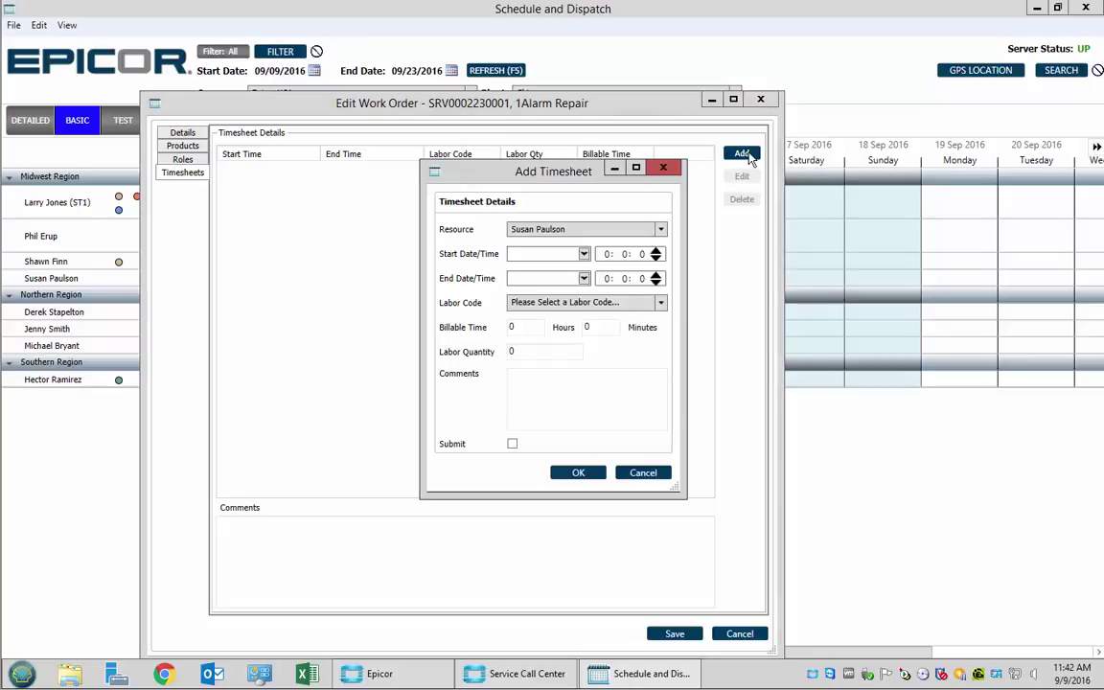
click(584, 254)
click(618, 318)
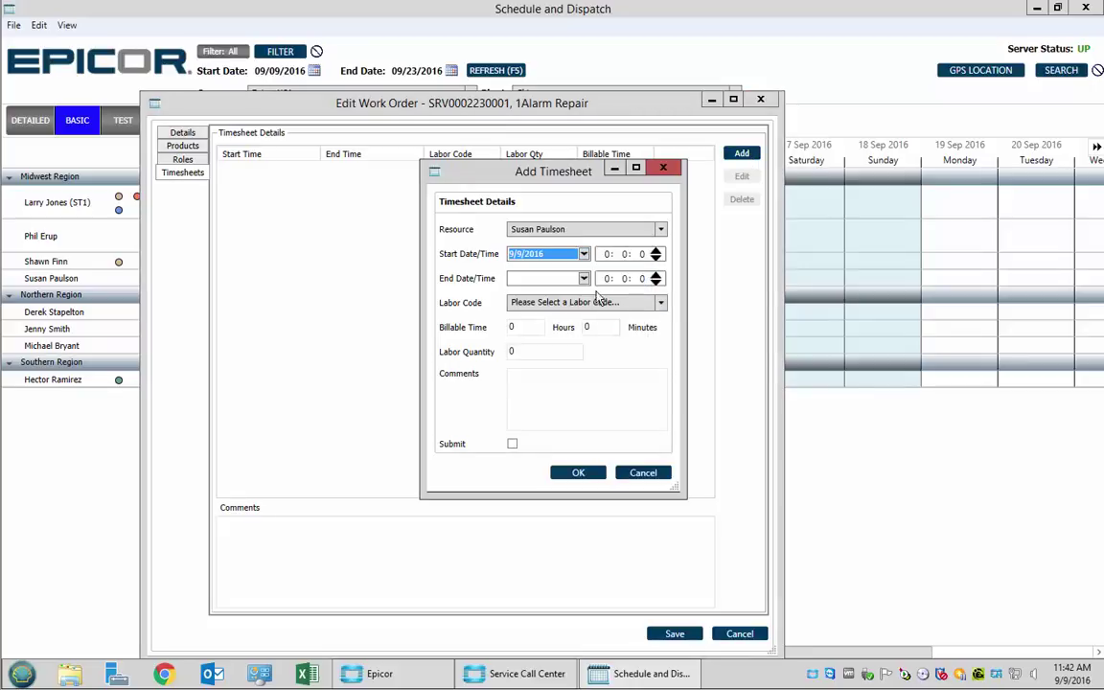
click(584, 279)
click(558, 325)
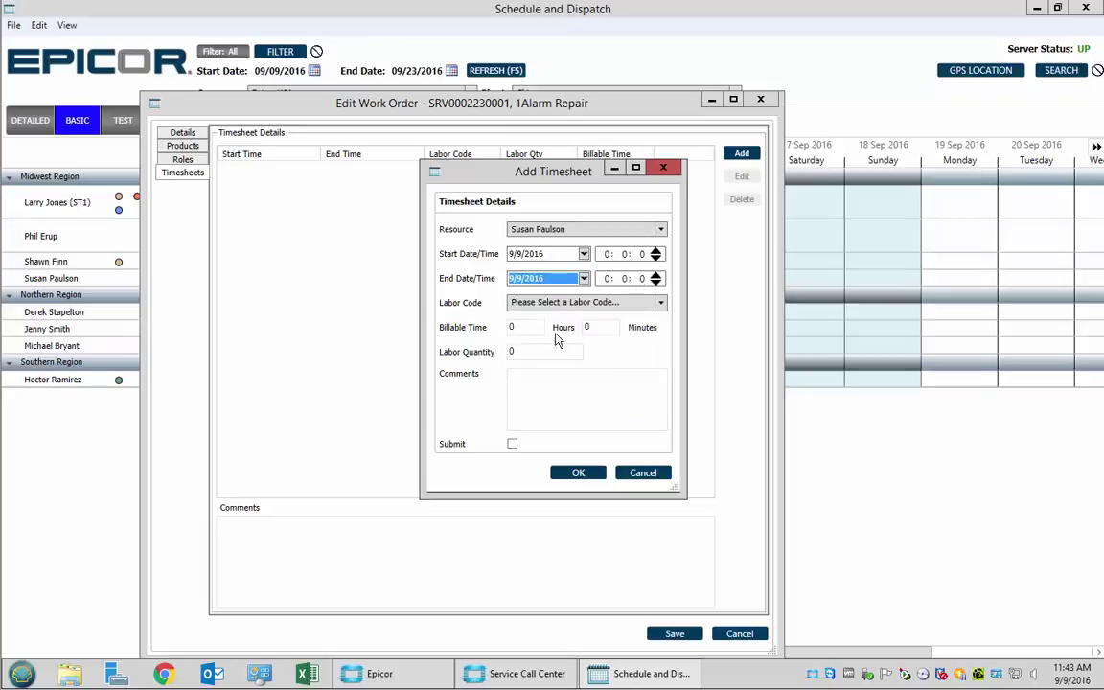
click(521, 327)
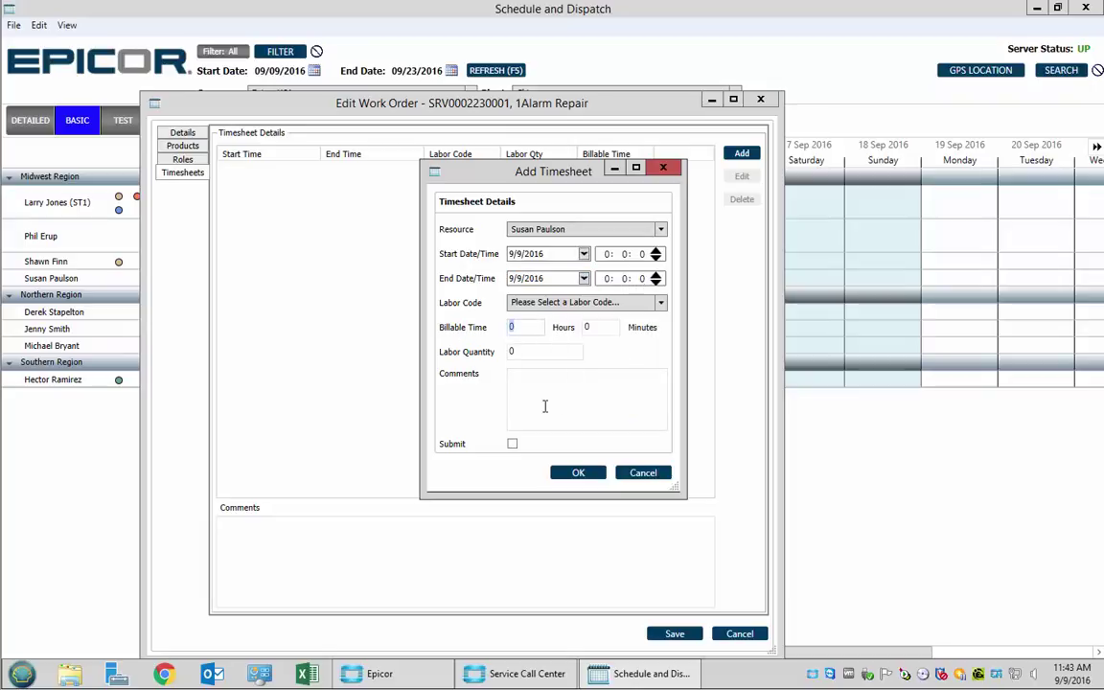
text(3)
key(Tab)
click(567, 380)
text(Need parts)
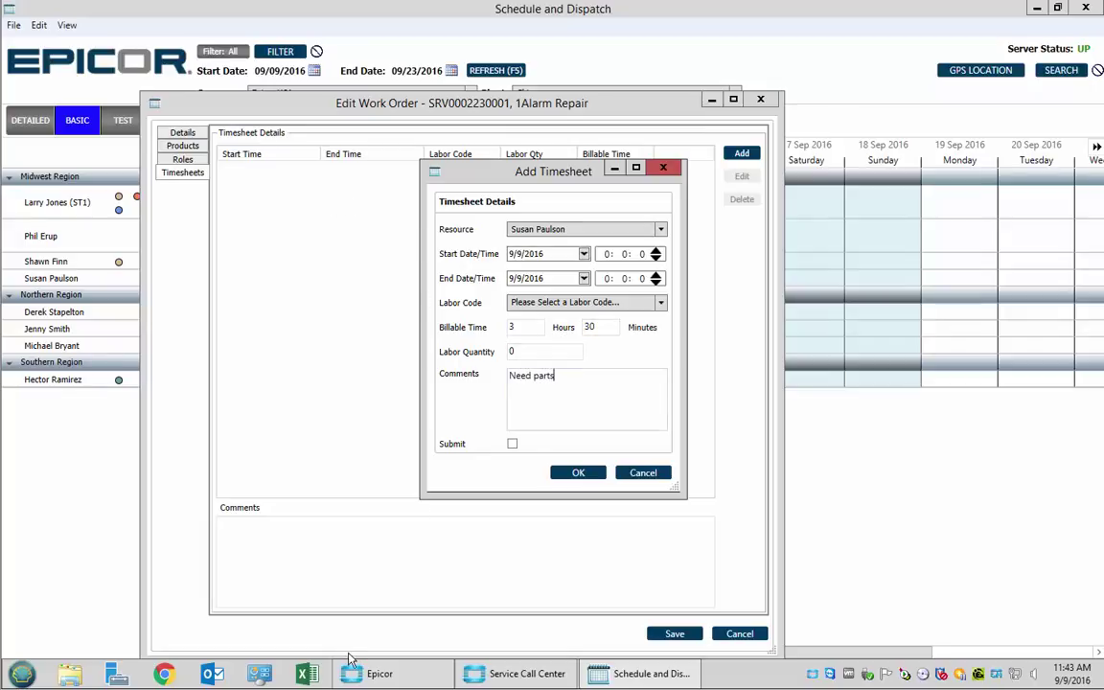
click(512, 444)
- Give the timesheet labor code Consulting, accept the billable-time warning, and save the work order
click(577, 475)
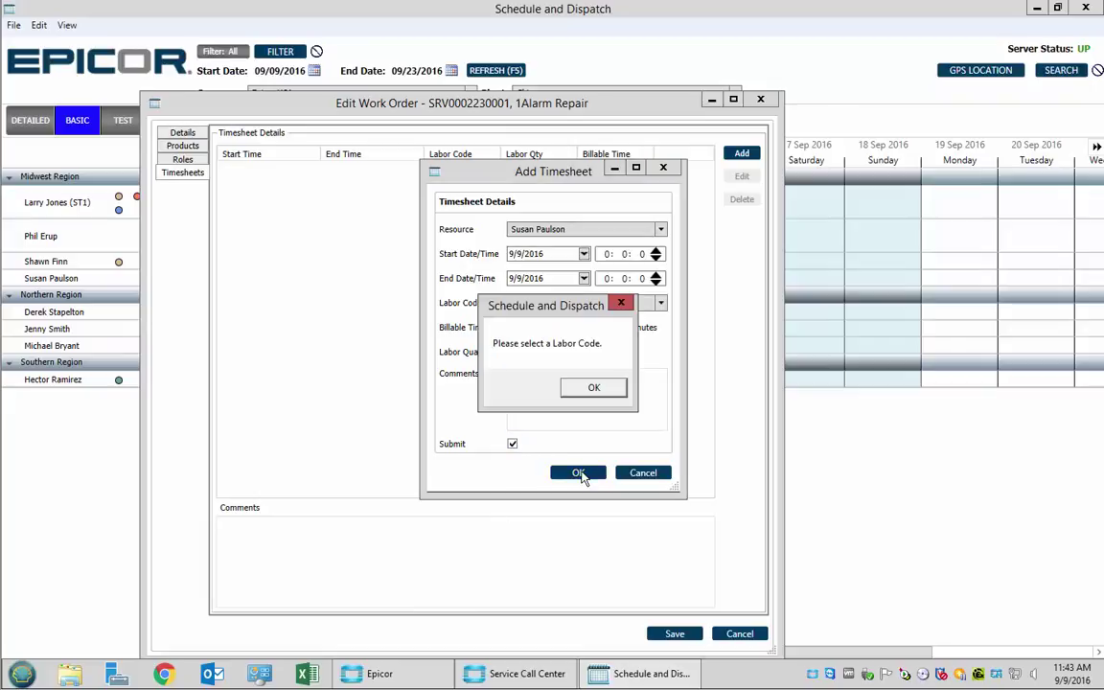
click(596, 392)
click(566, 302)
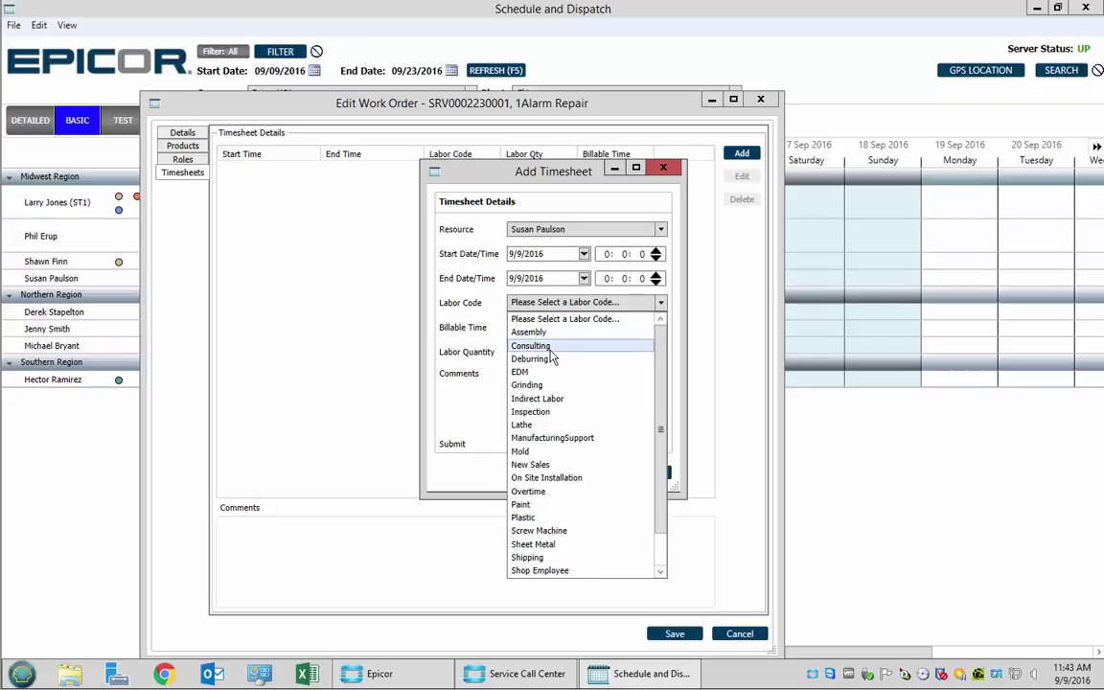
click(552, 350)
click(579, 473)
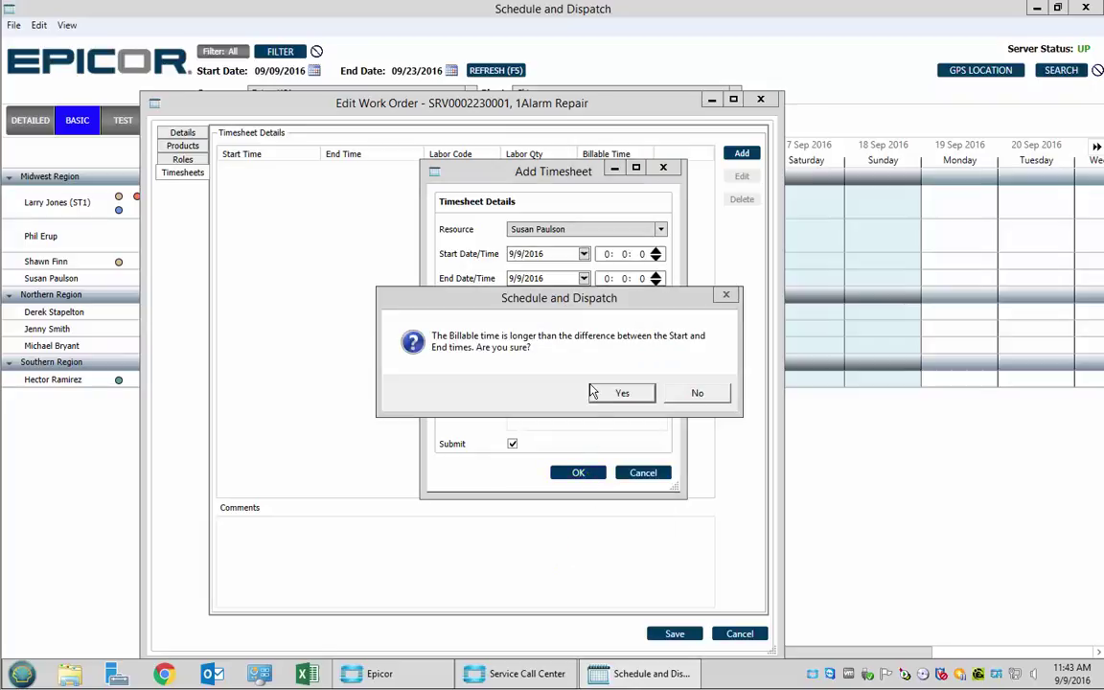
click(618, 394)
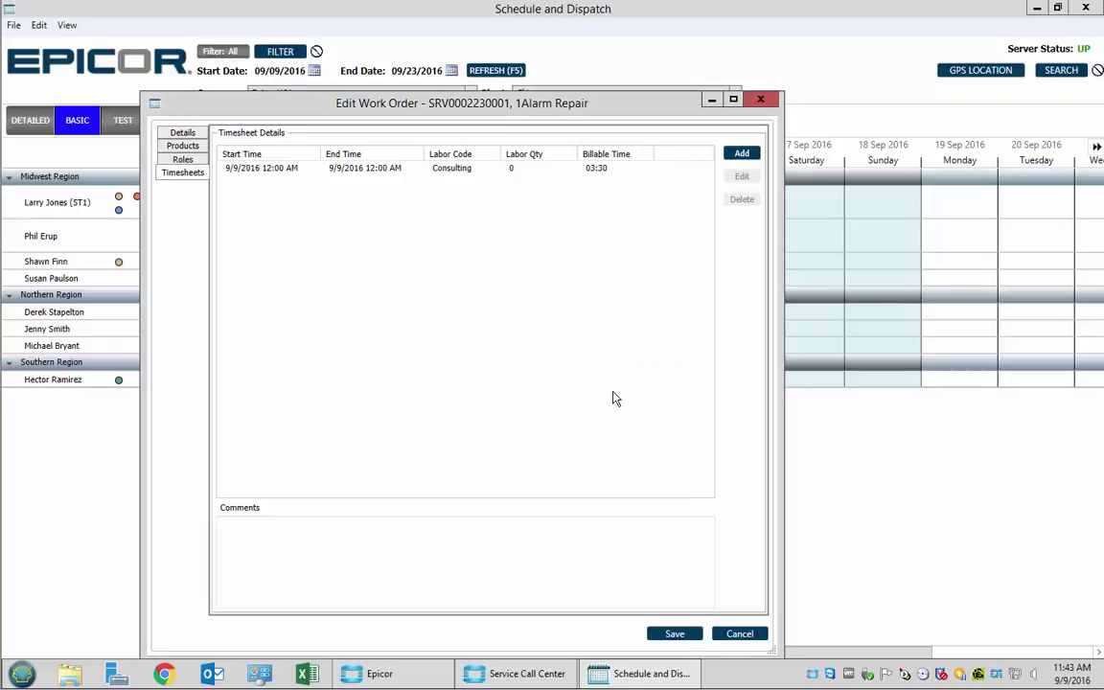
click(688, 637)
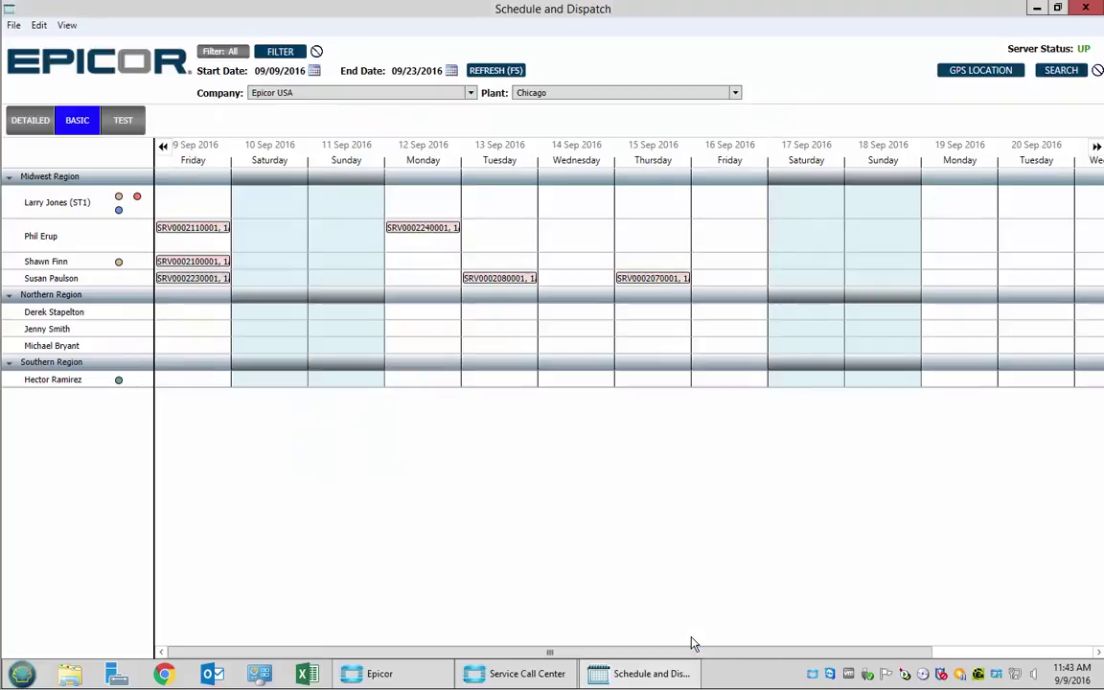
right_click(182, 279)
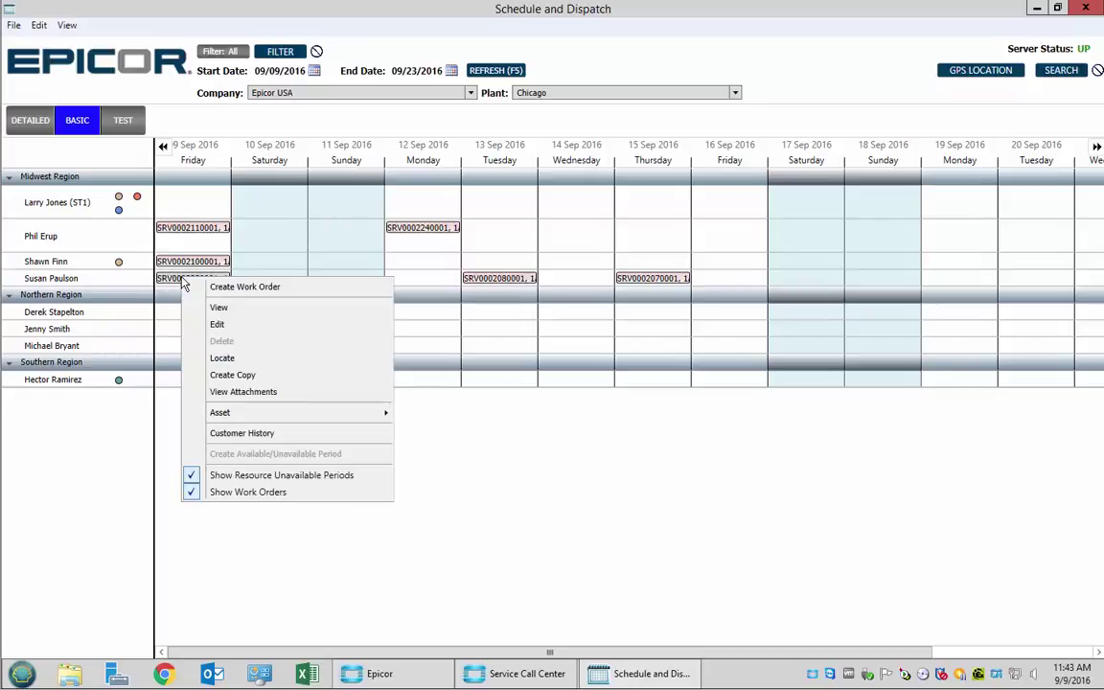
click(247, 375)
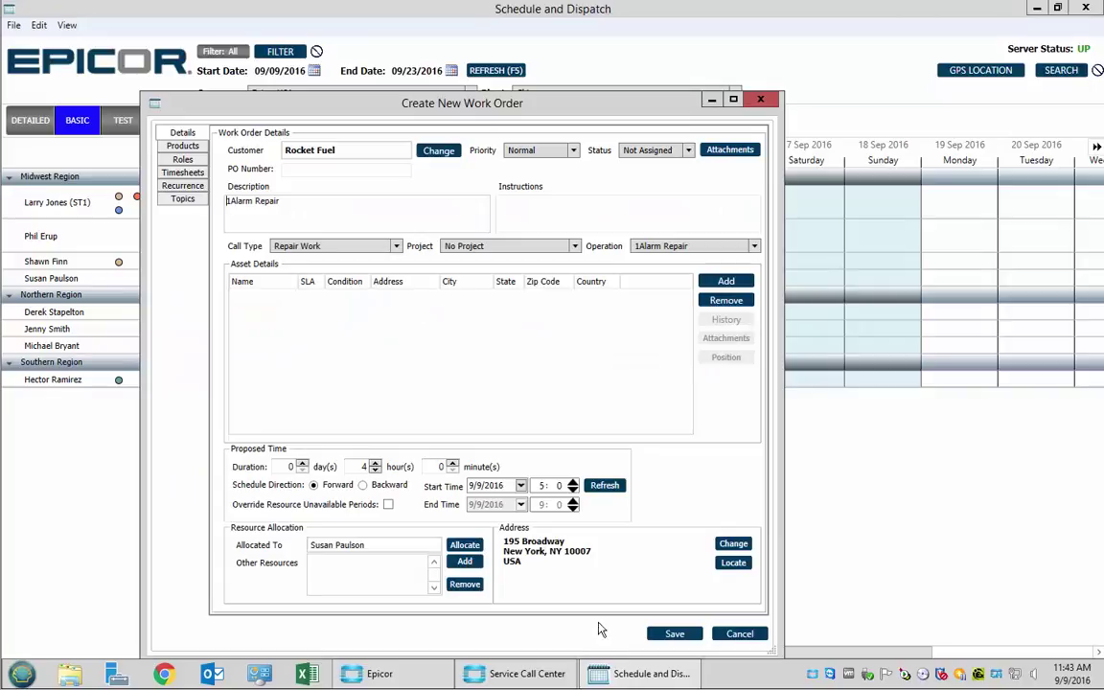
click(520, 486)
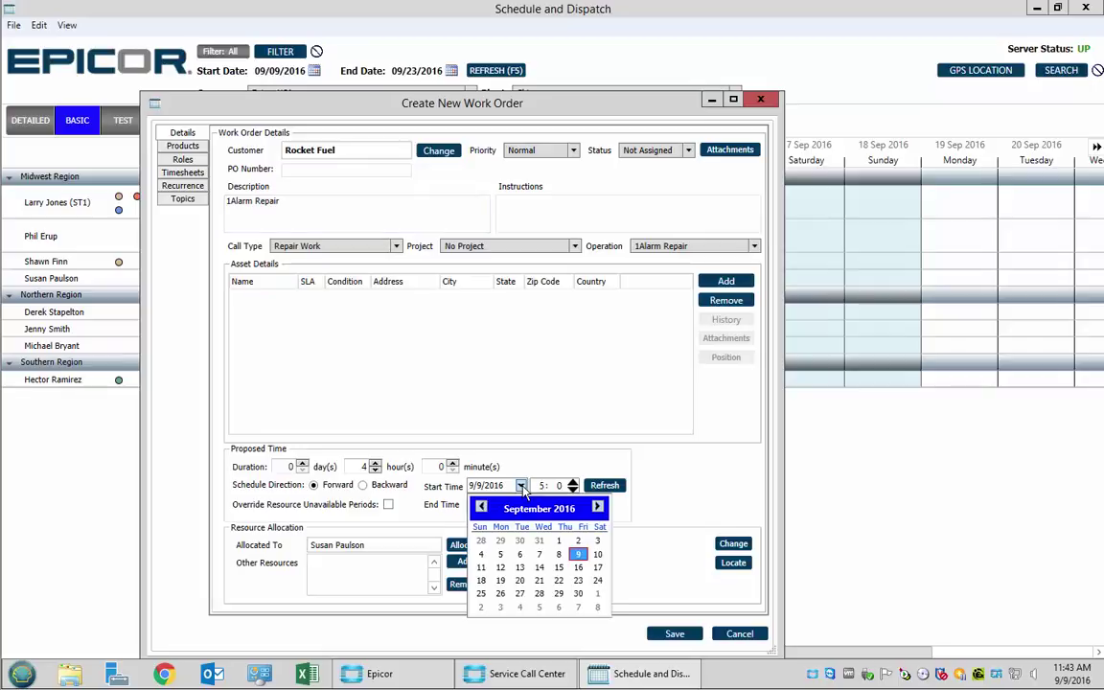
click(519, 567)
click(389, 487)
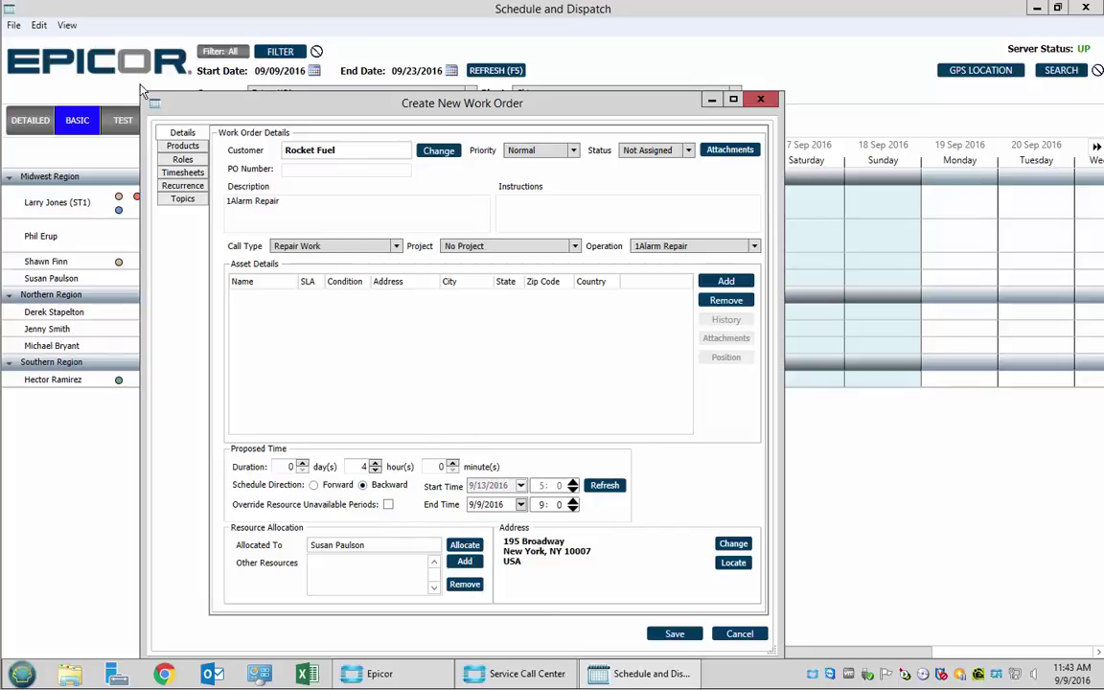
- Add product 001PP to the new work order with planned quantity 1
click(183, 146)
click(734, 165)
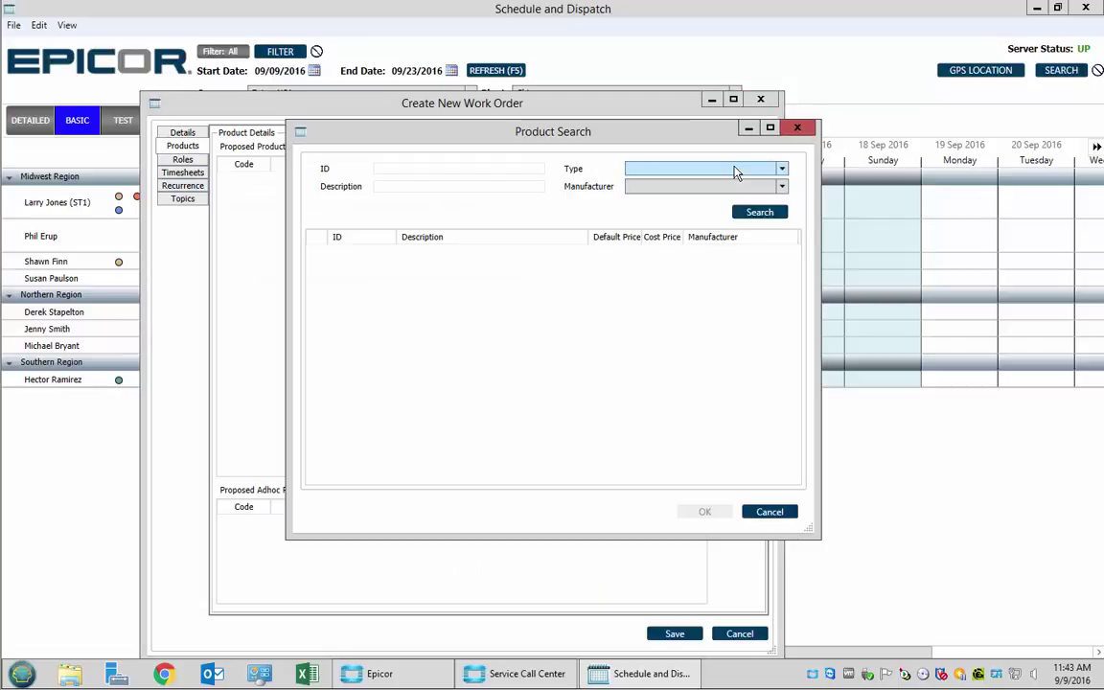
click(756, 212)
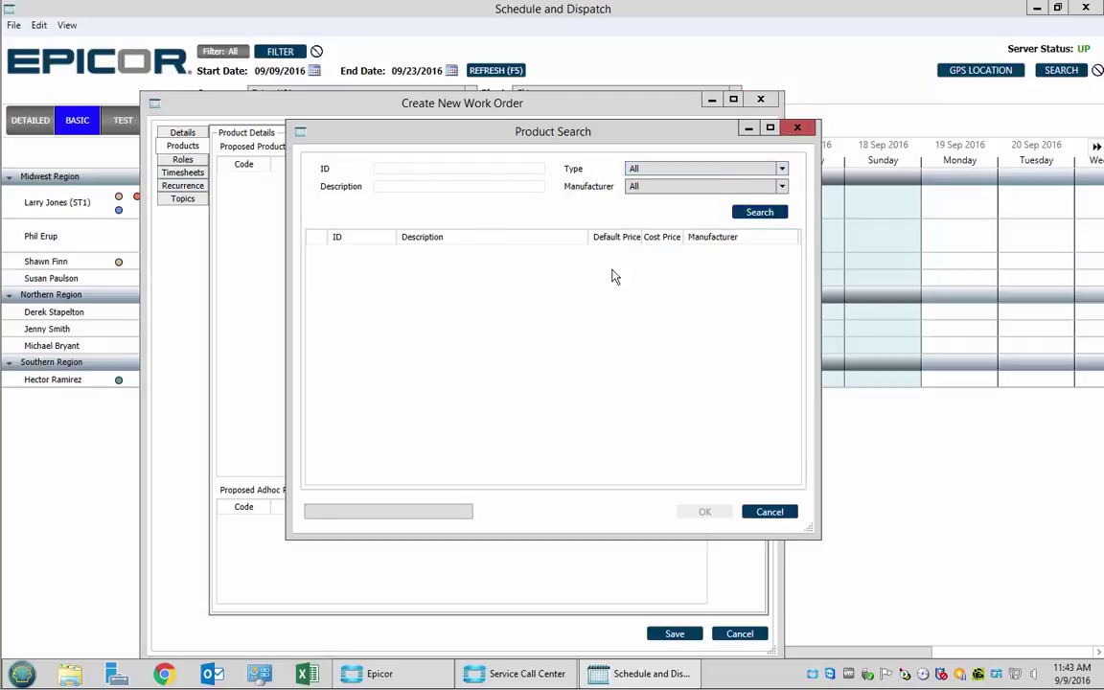
click(316, 253)
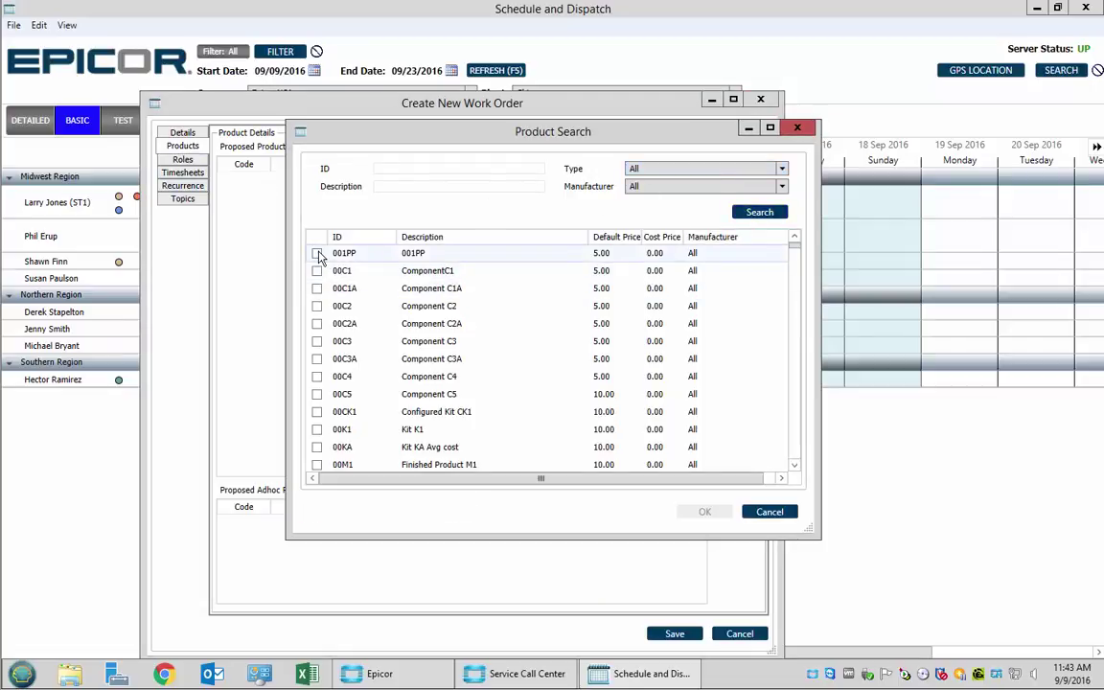
click(705, 512)
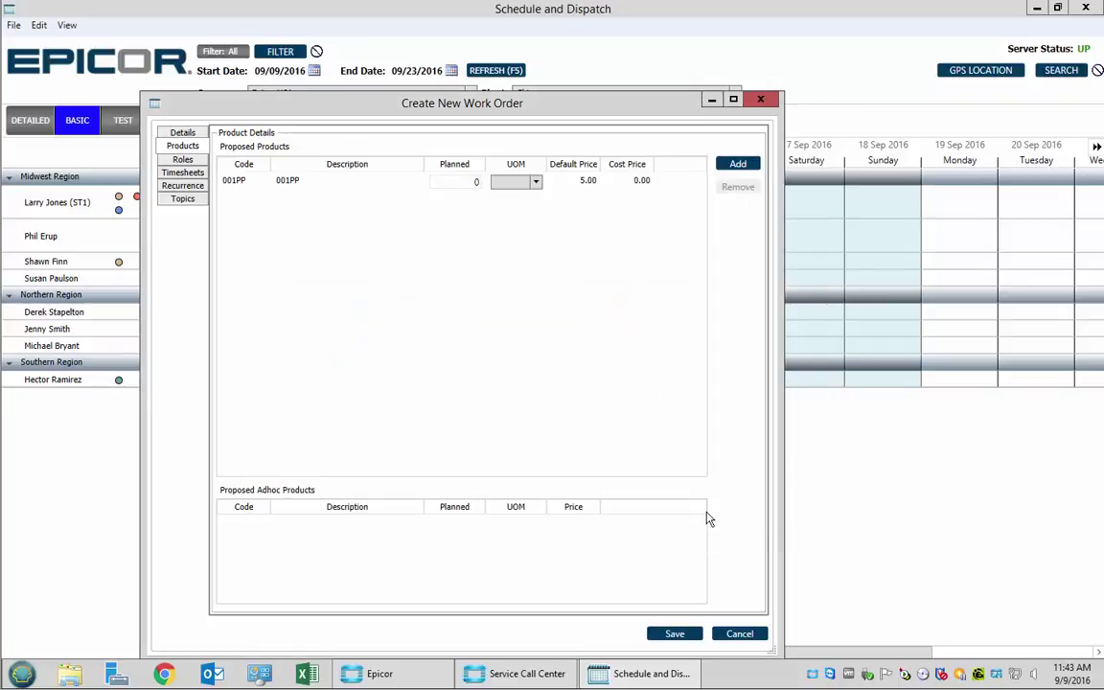
click(460, 181)
text(1)
key(Tab)
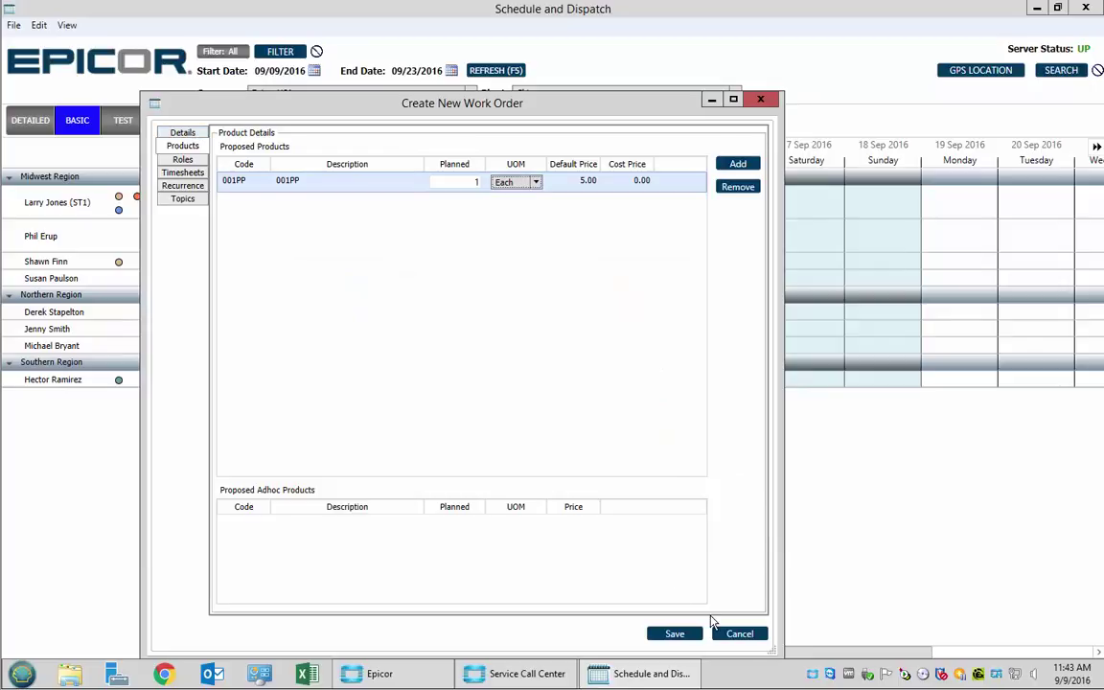
- Set the work order's end date to 9/13/2016 after the end-date warning
click(673, 633)
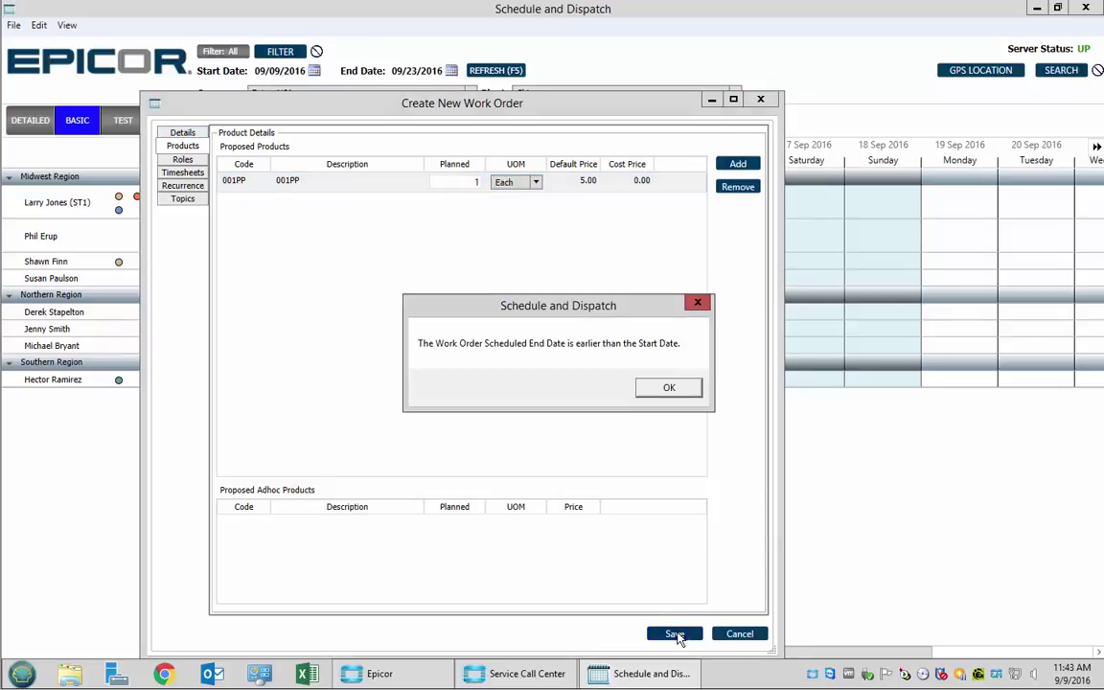
click(673, 386)
click(188, 134)
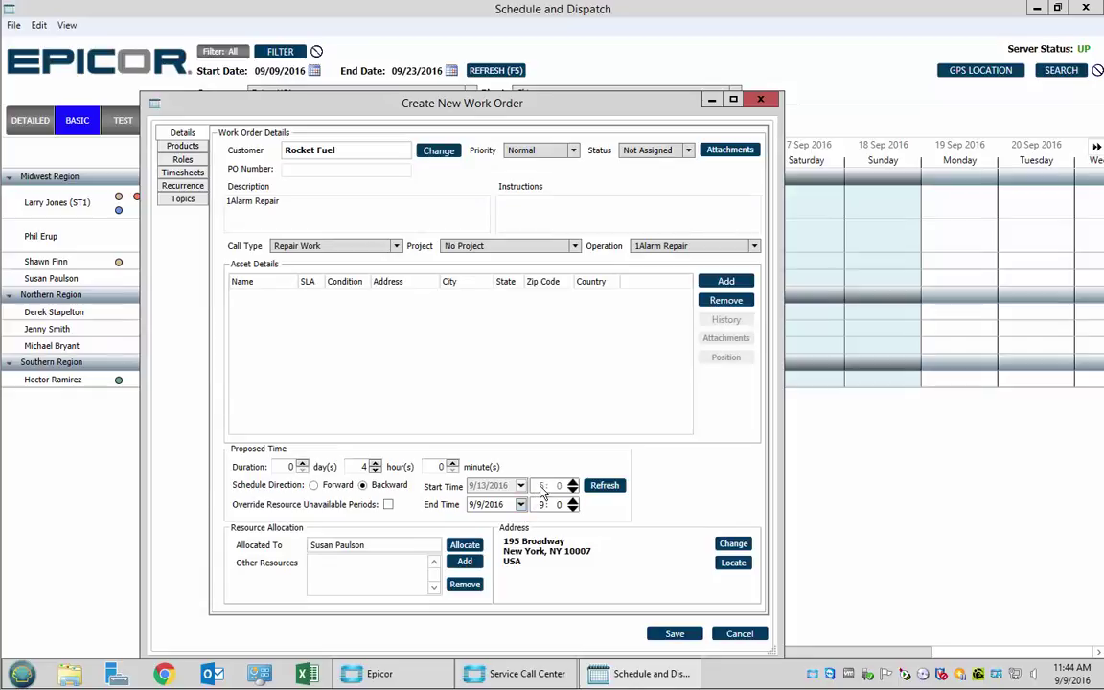
click(520, 505)
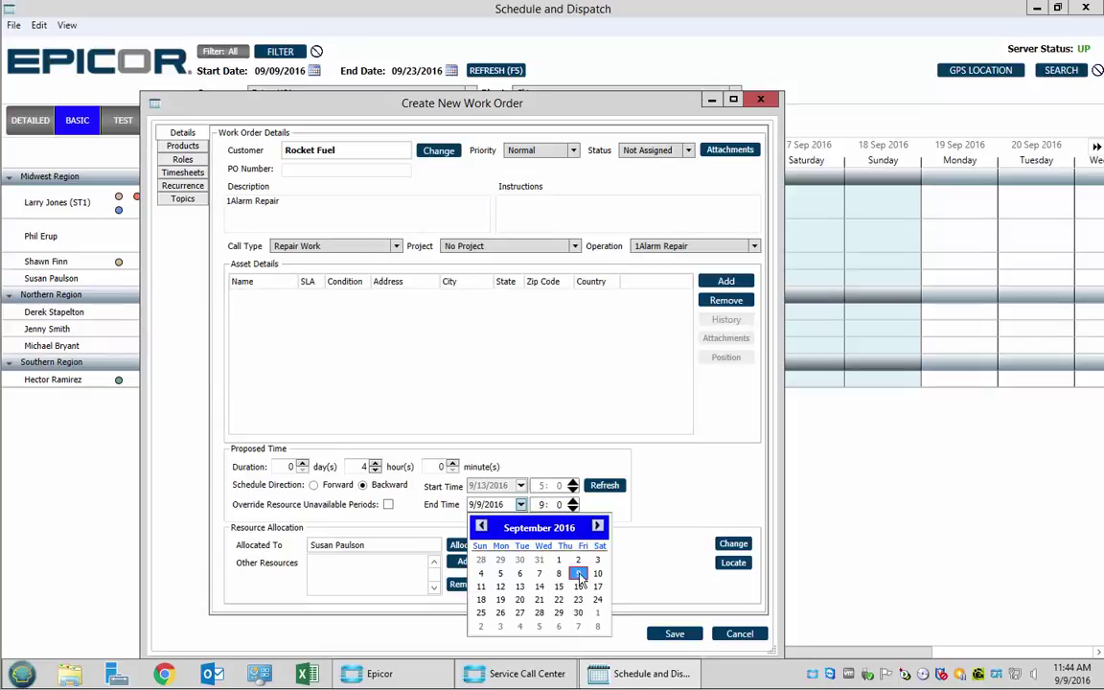
click(520, 587)
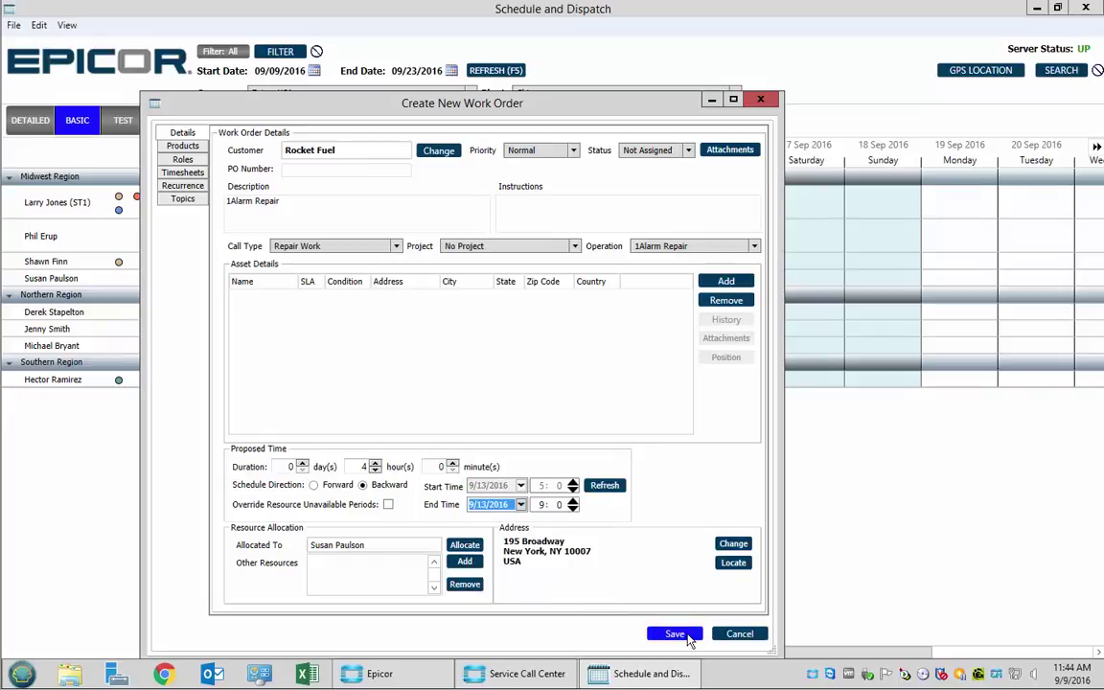
- Set the first topic to Break Fix and save the new work order
click(675, 633)
click(623, 387)
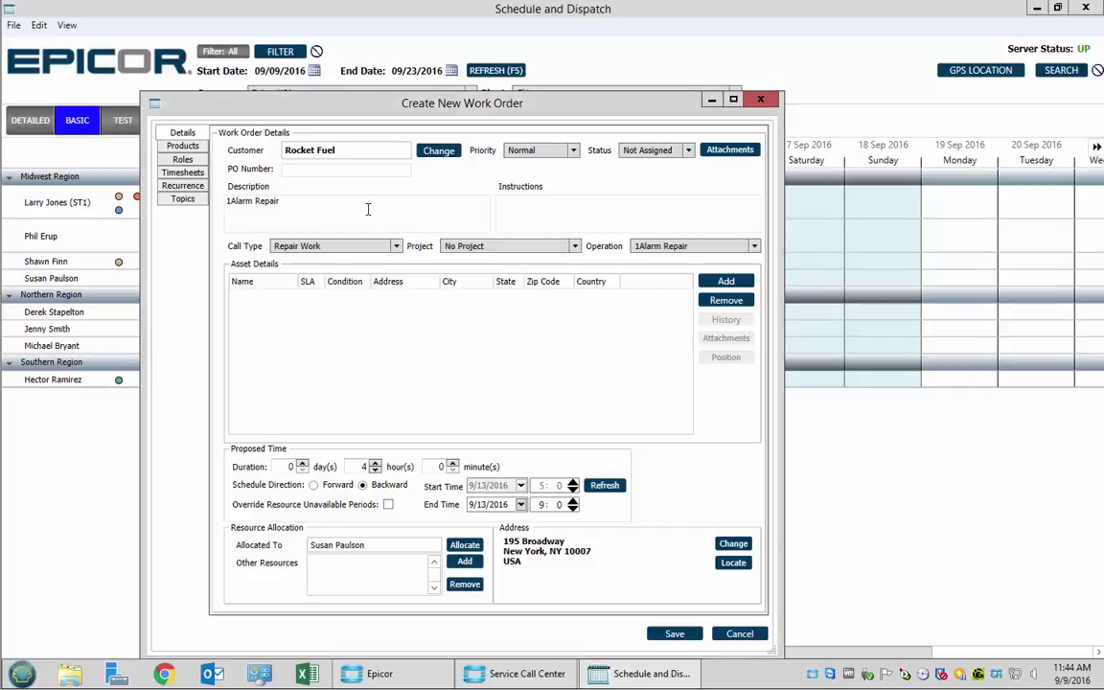
click(201, 203)
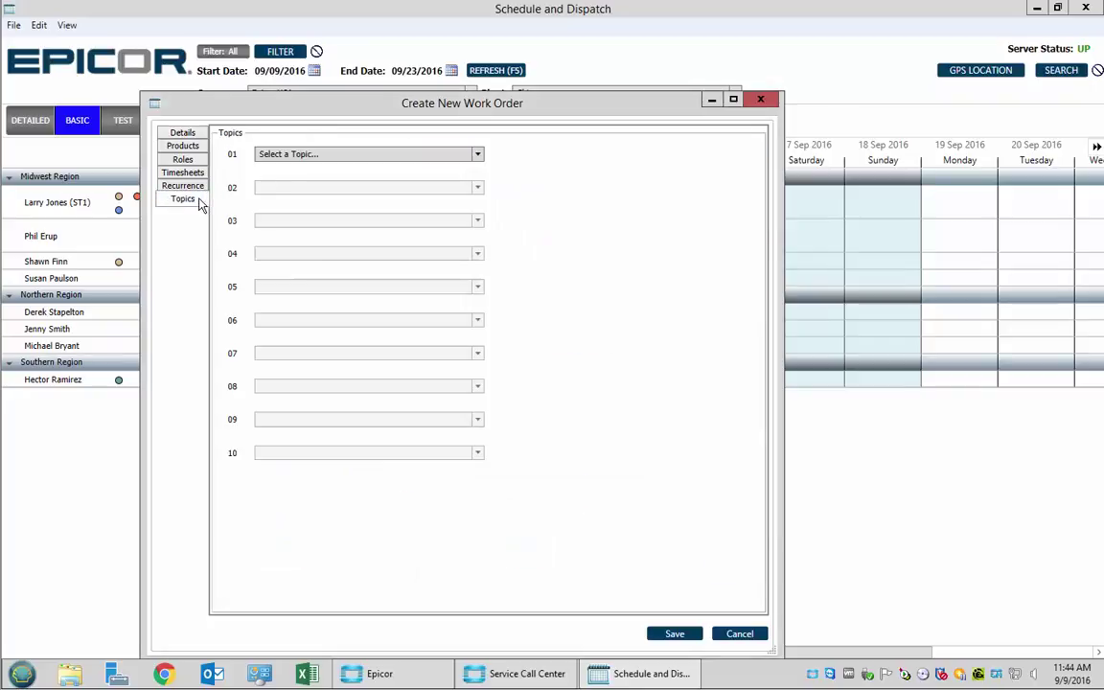
click(314, 156)
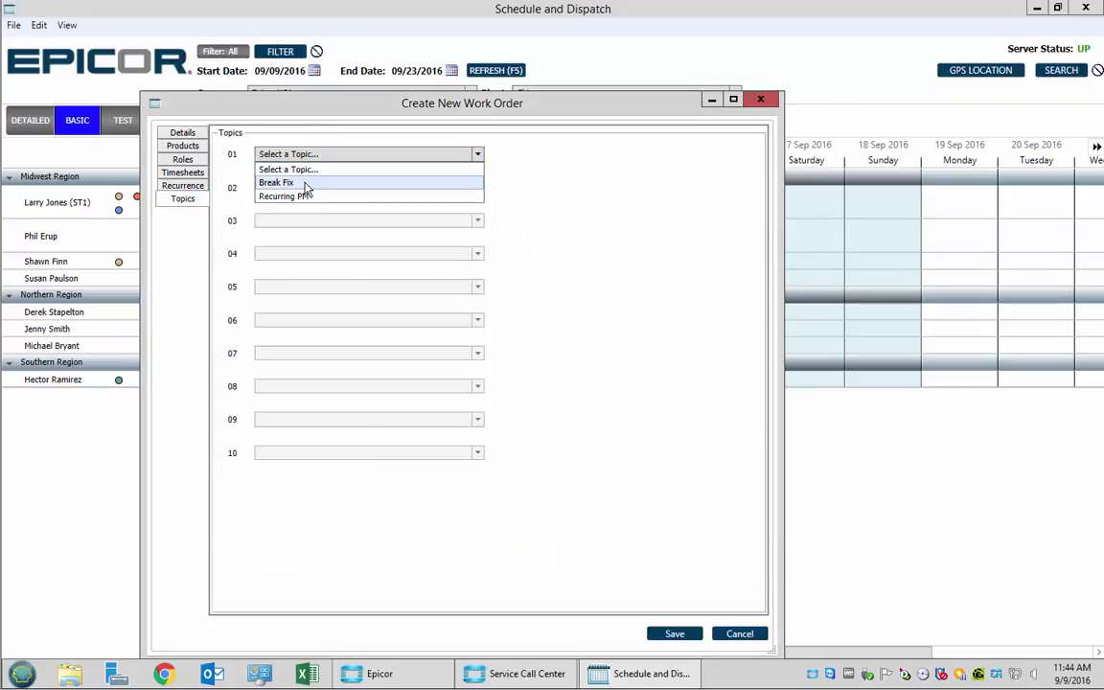
click(306, 184)
click(671, 636)
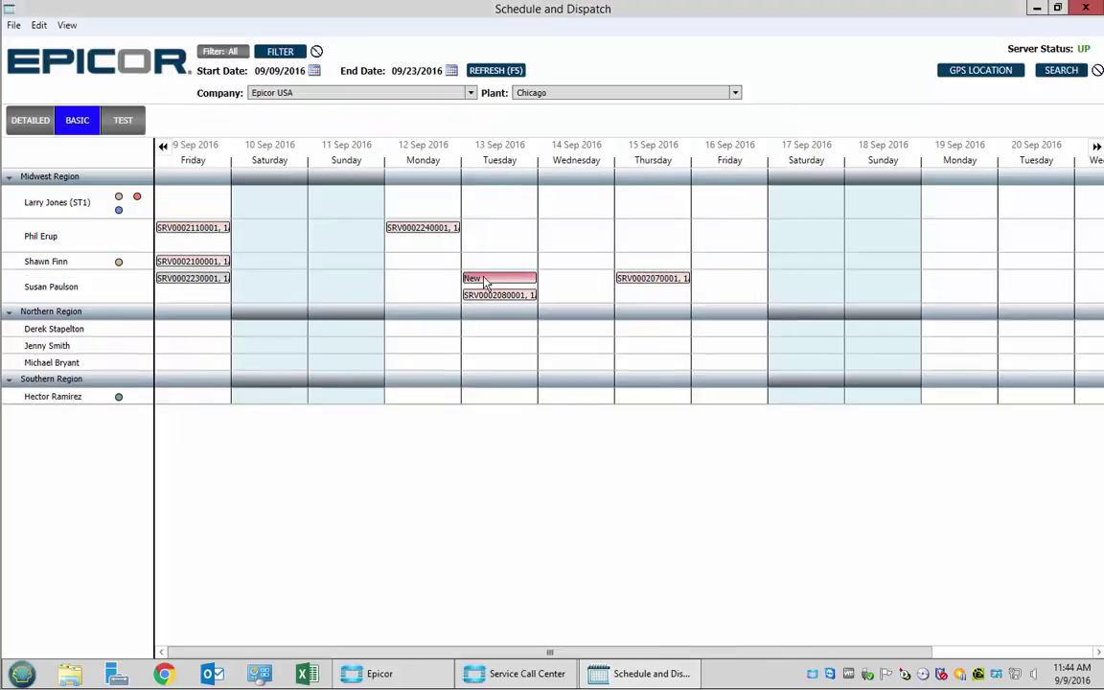
mouse_move(487, 285)
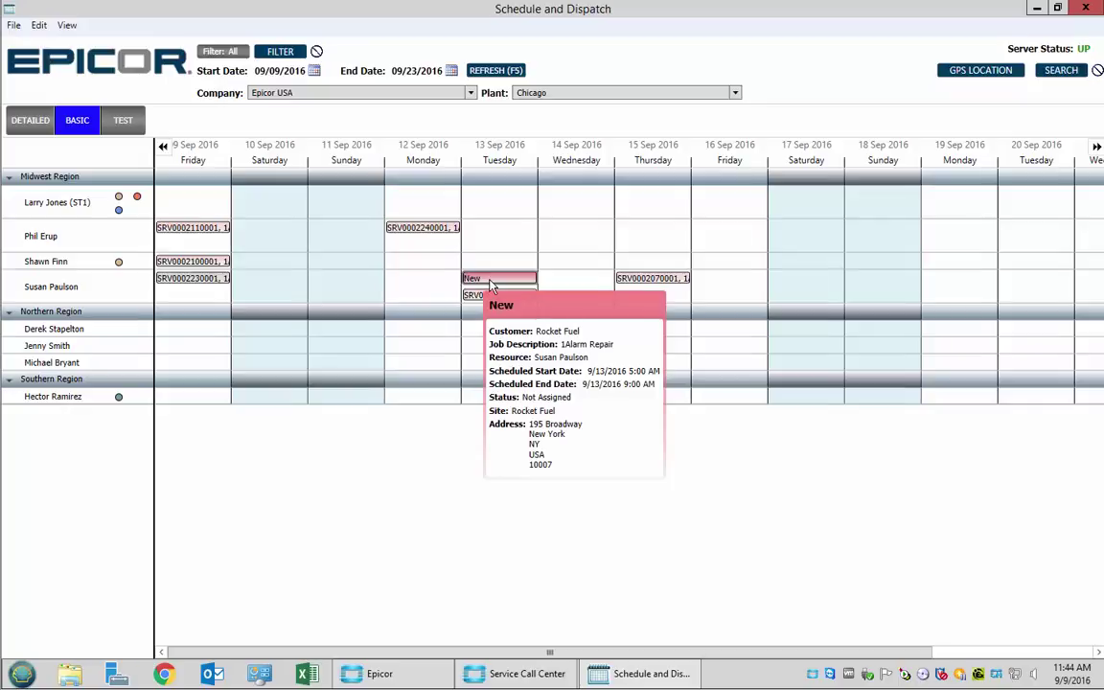
mouse_move(514, 304)
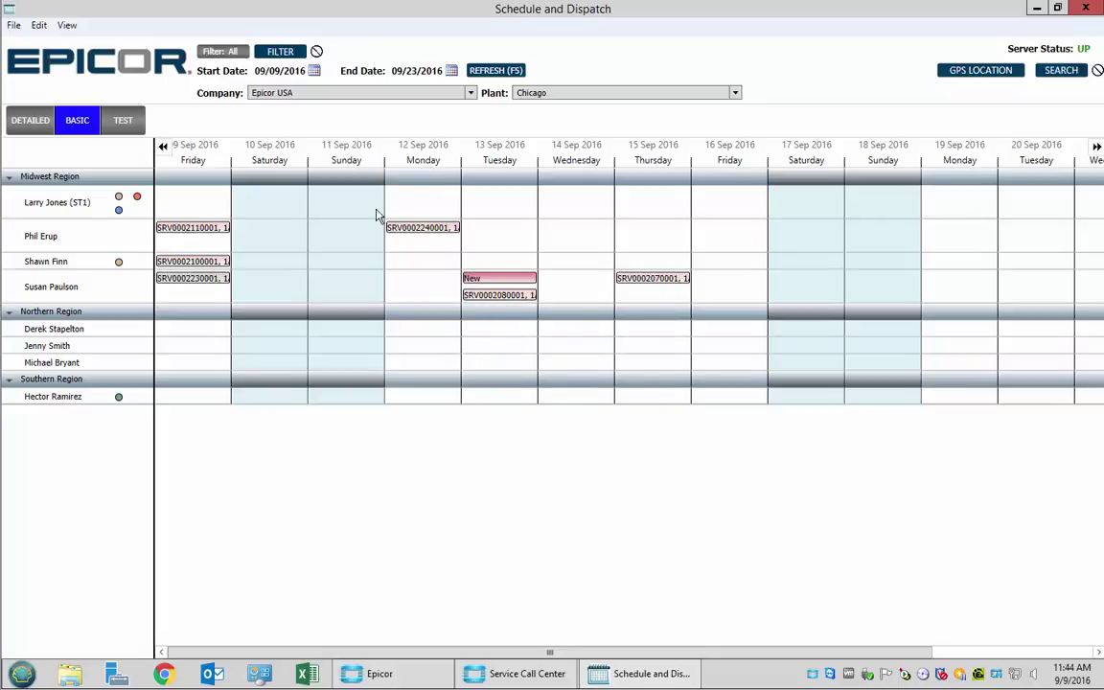
mouse_move(427, 233)
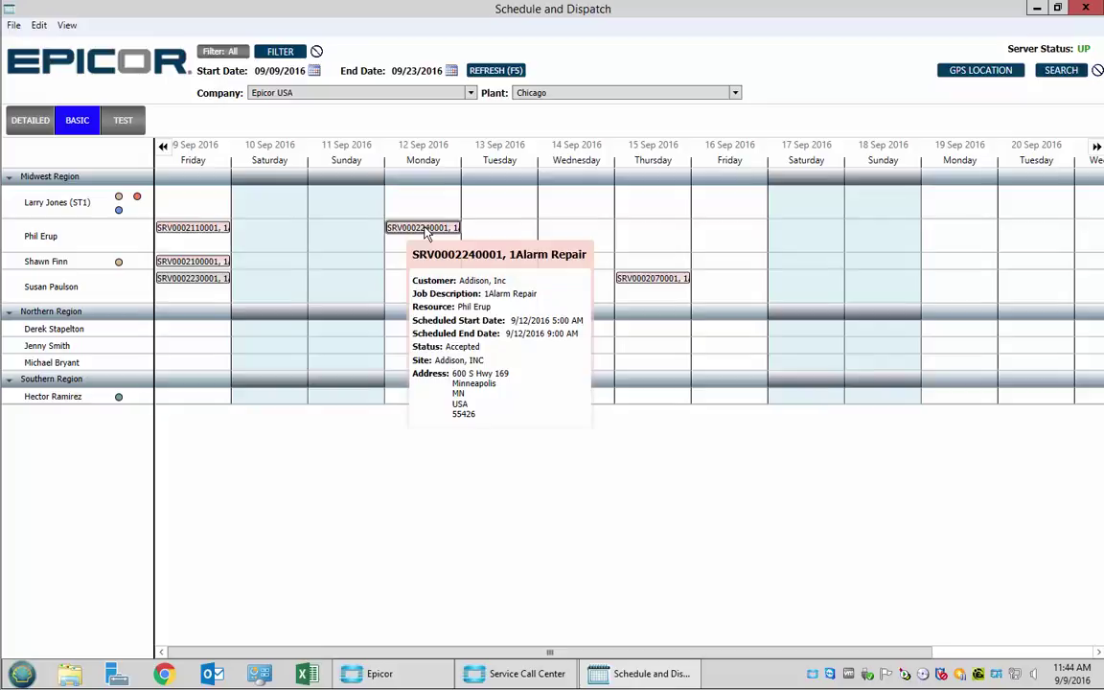
double_click(427, 230)
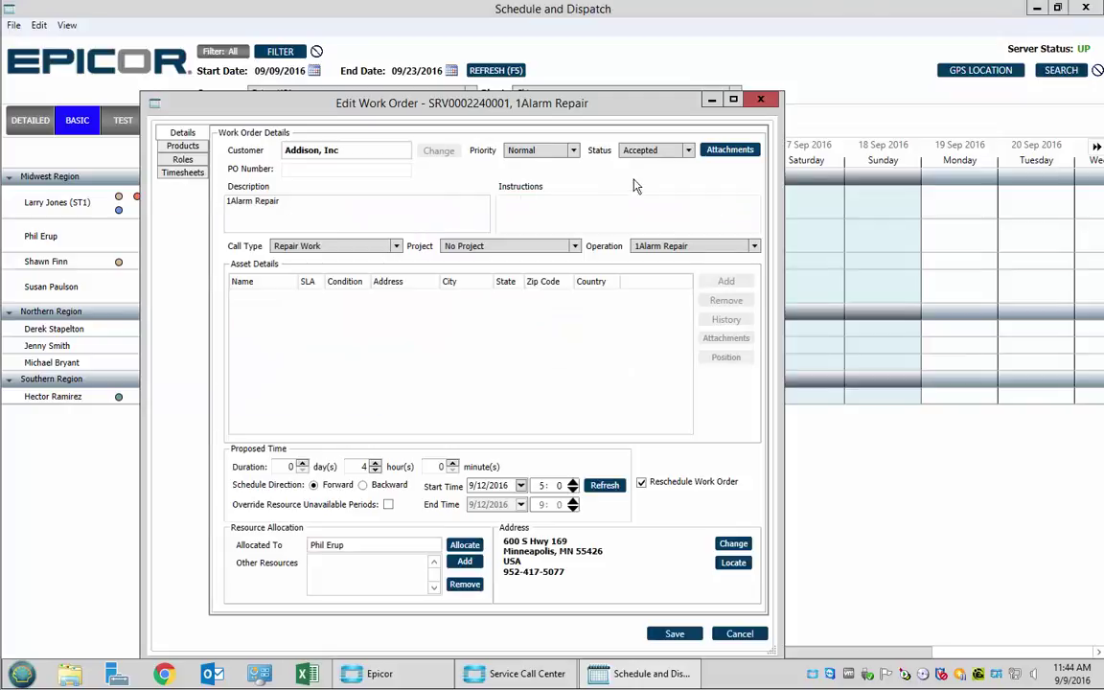
click(656, 152)
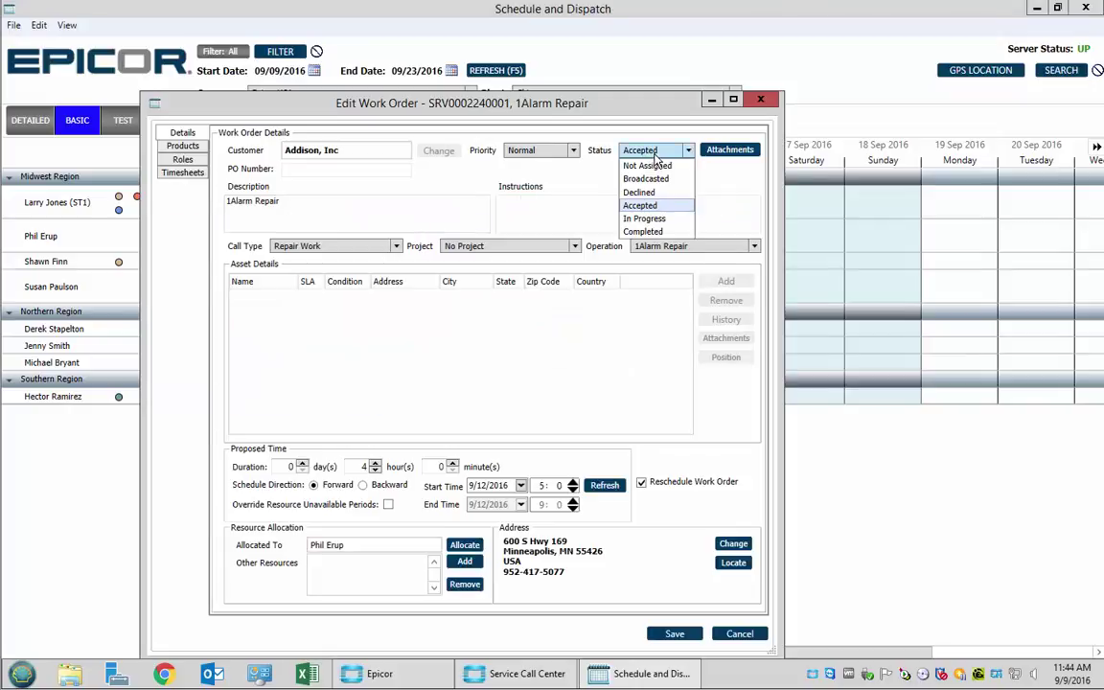
click(646, 218)
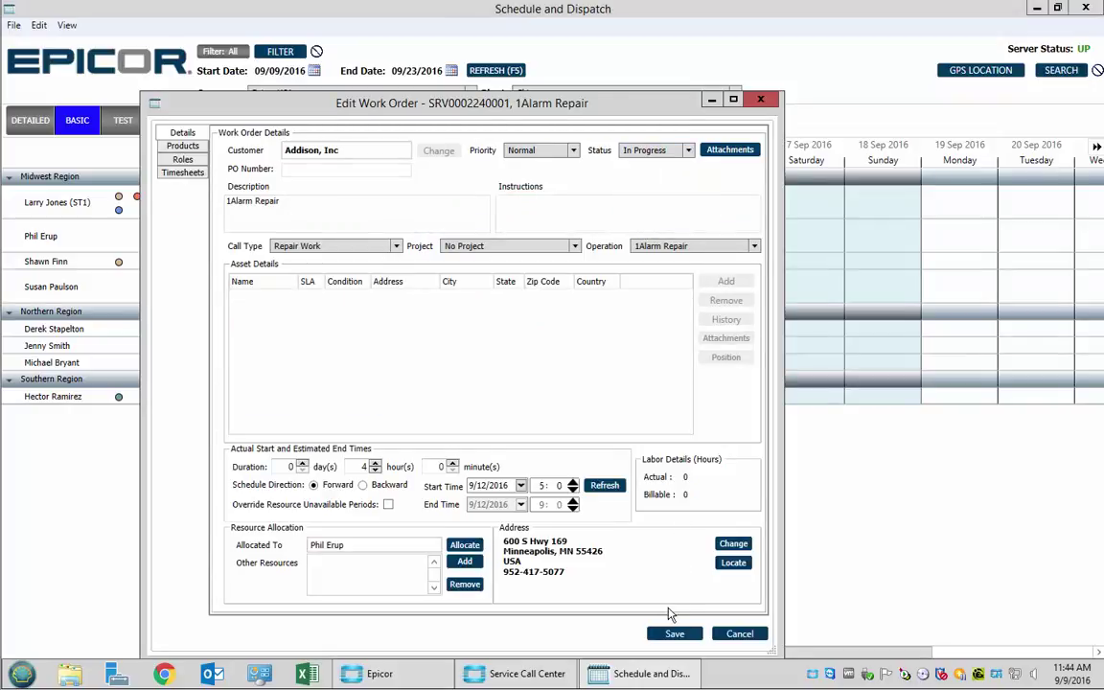
click(672, 634)
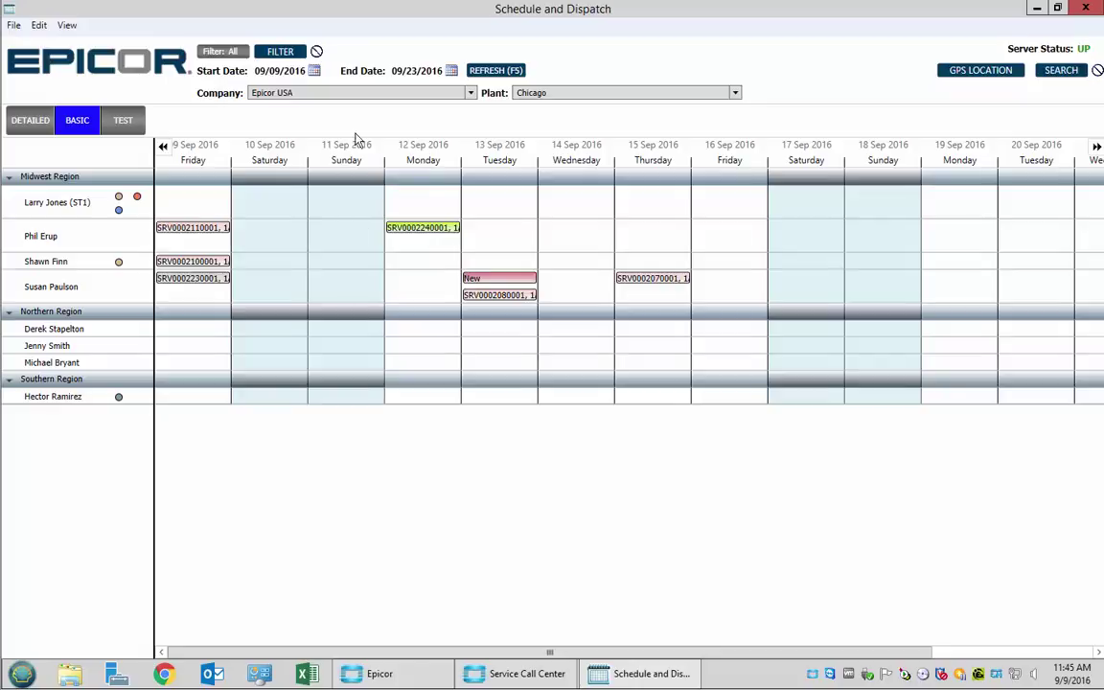
right_click(415, 235)
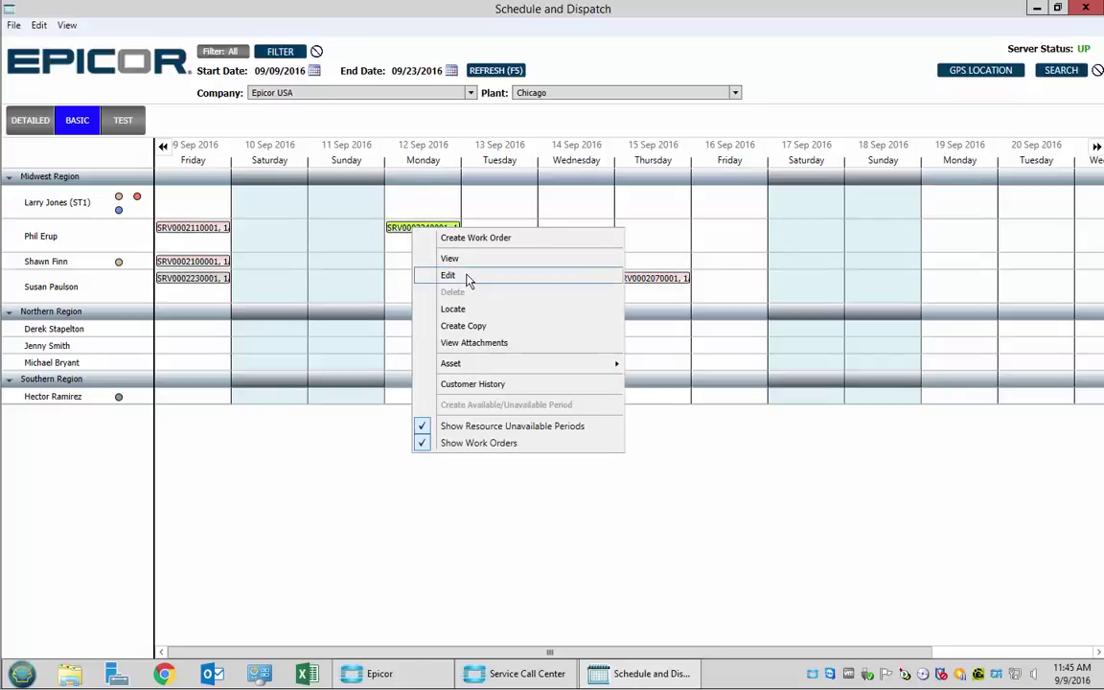
click(468, 277)
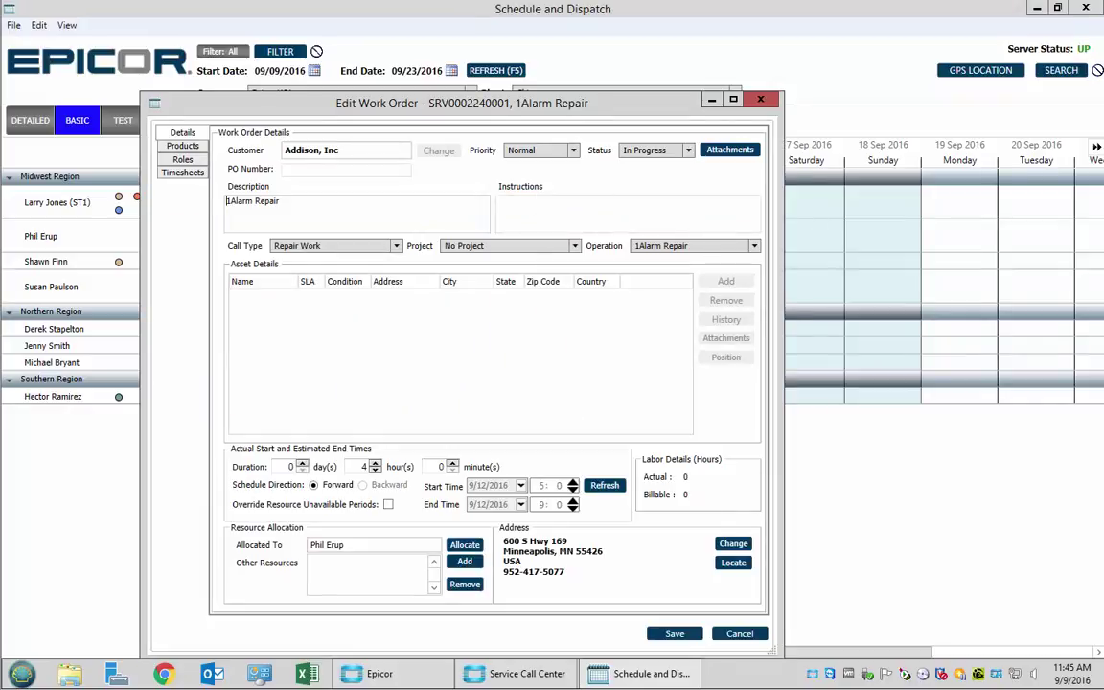
click(647, 150)
click(642, 179)
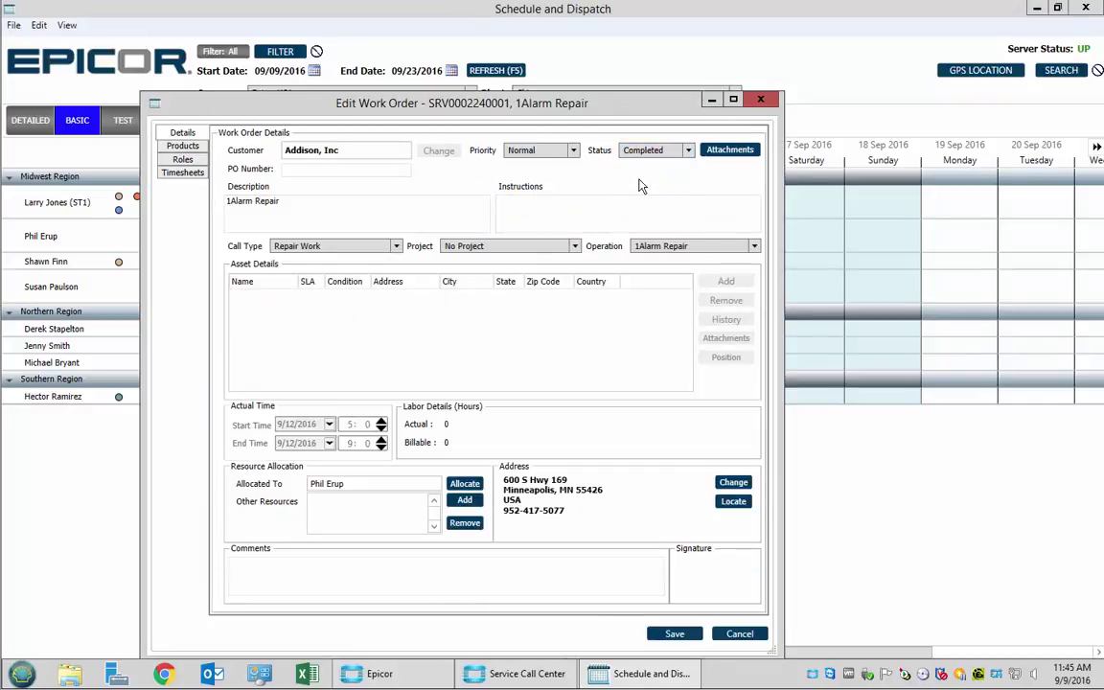
- Add a new timesheet dated 9/13/2016 with the Assembly labor code
click(183, 172)
click(741, 154)
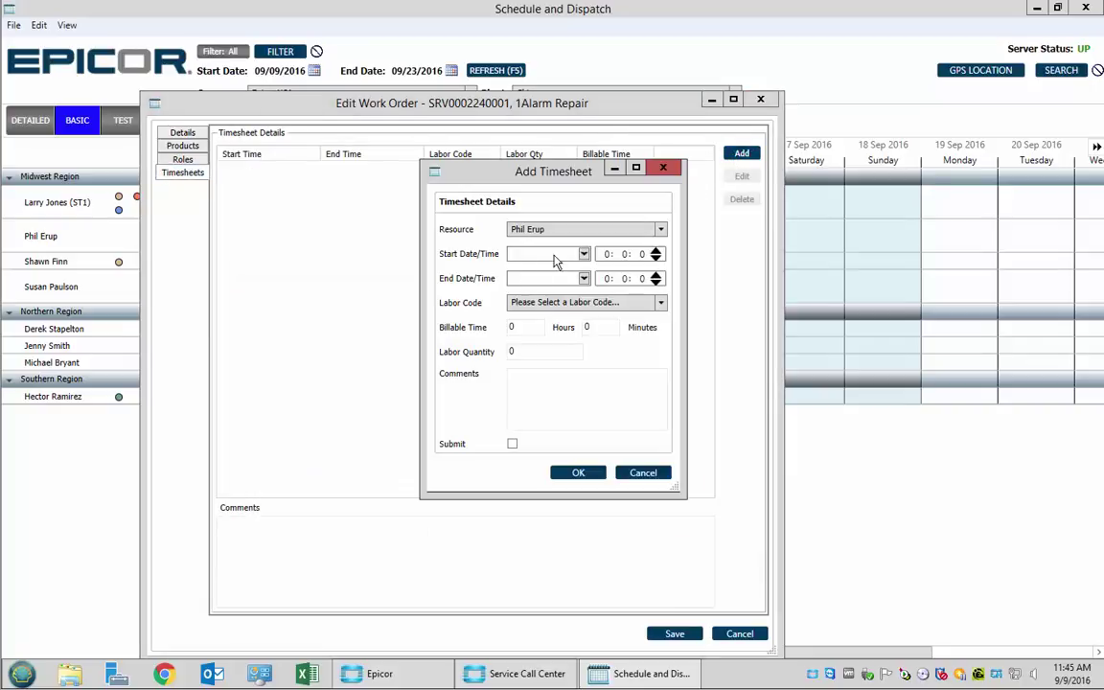
click(584, 254)
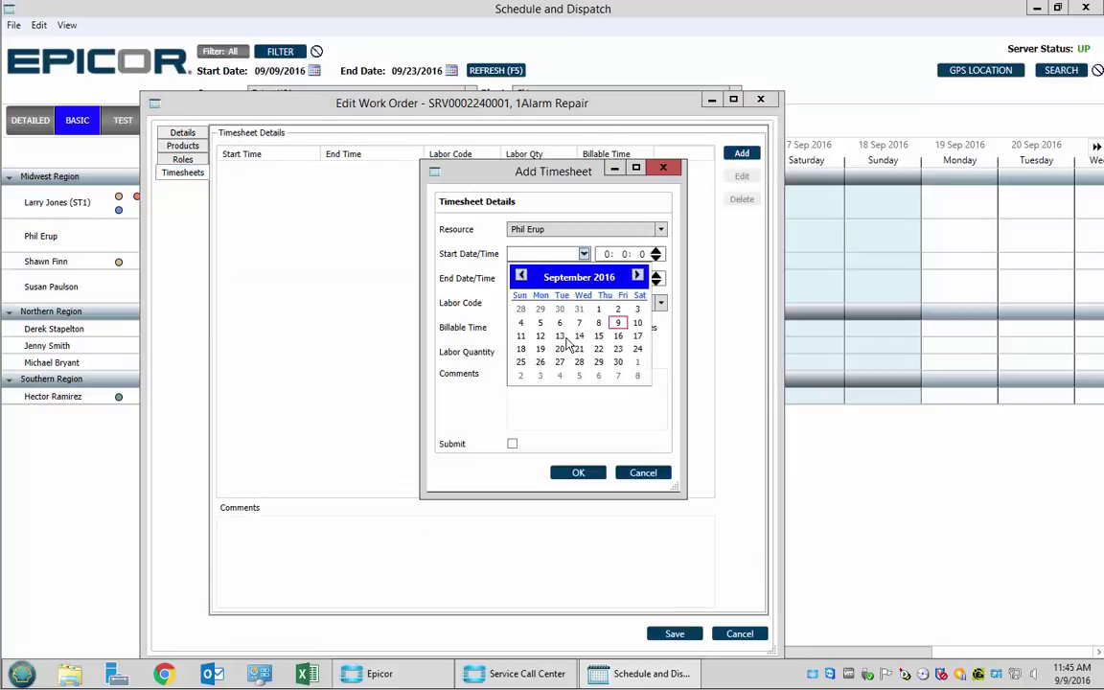
click(581, 326)
click(584, 278)
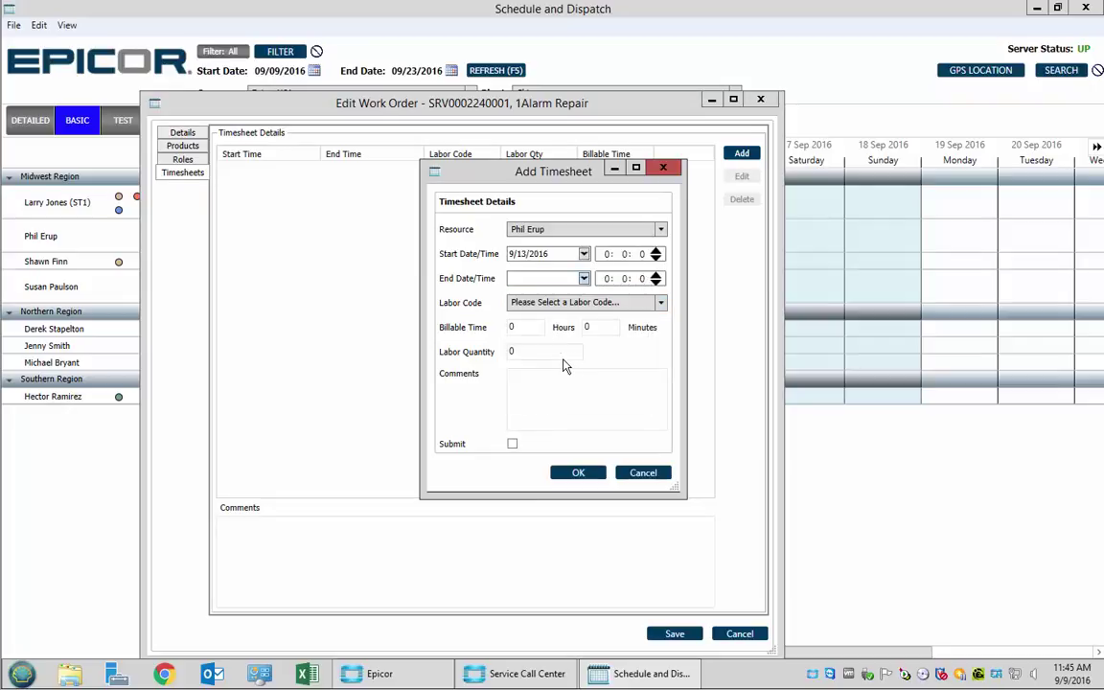
click(563, 358)
click(587, 303)
click(561, 331)
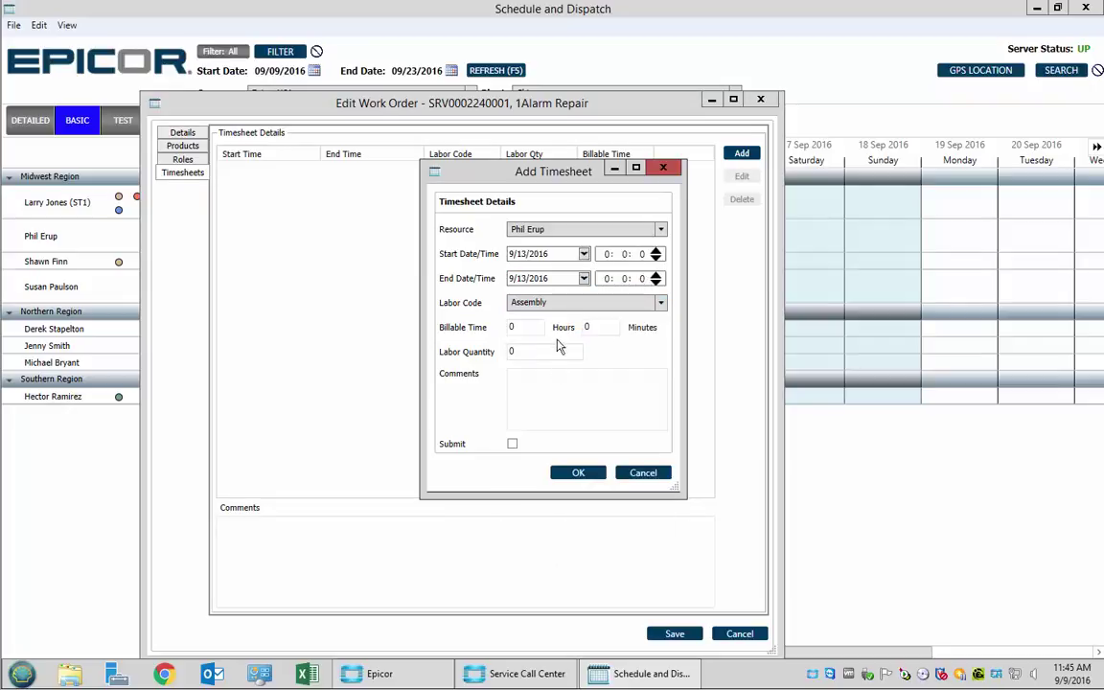
- Enter 2 billable hours and a comment, submit the timesheet, and save the work order
text(2)
click(536, 400)
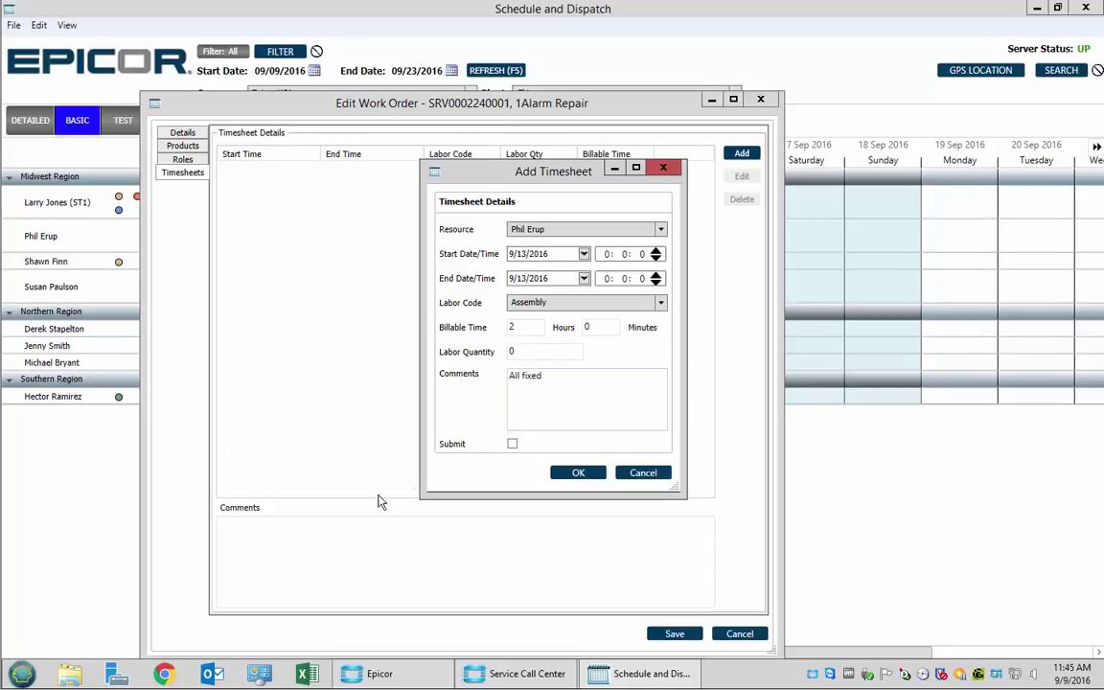
click(512, 444)
click(578, 472)
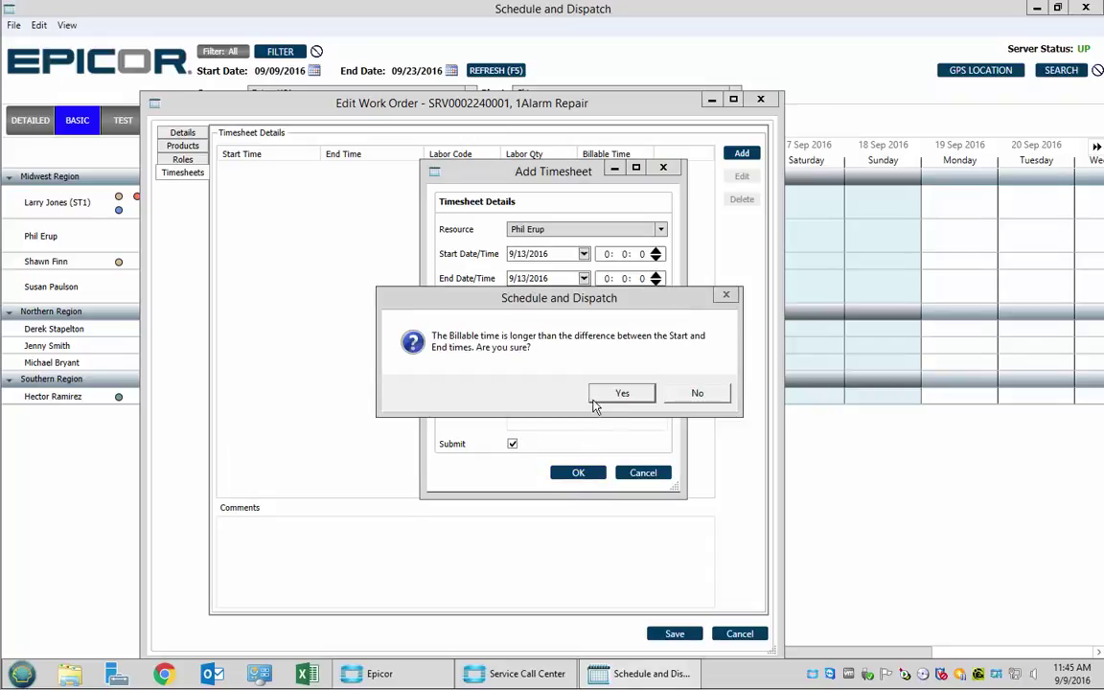
click(618, 392)
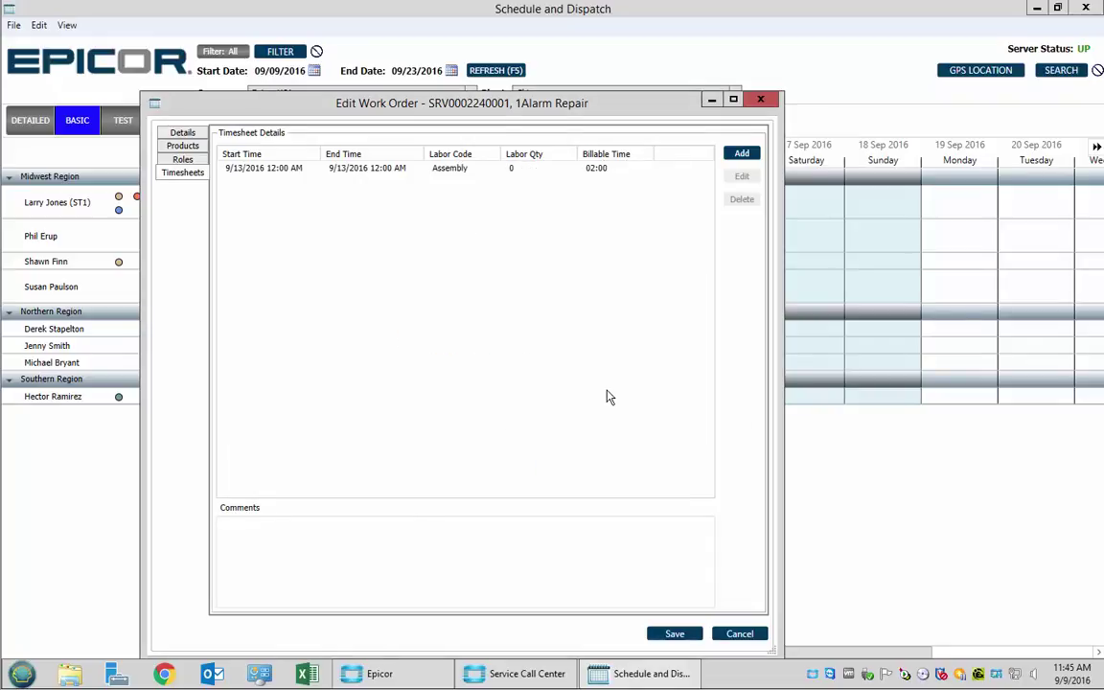
click(671, 634)
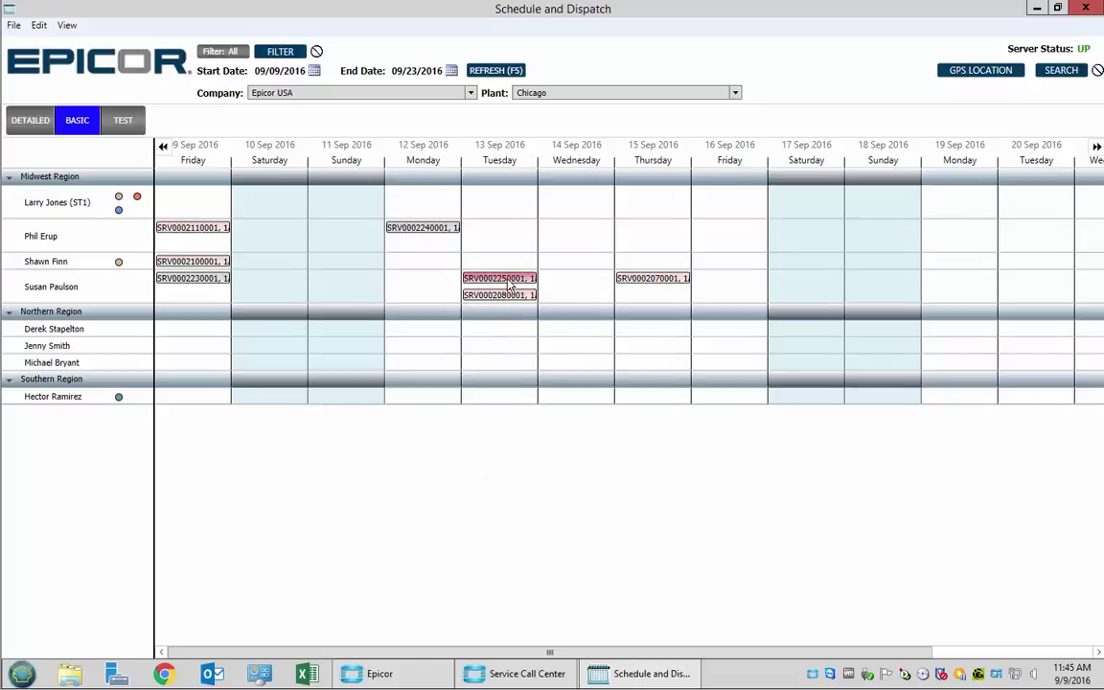
mouse_move(509, 286)
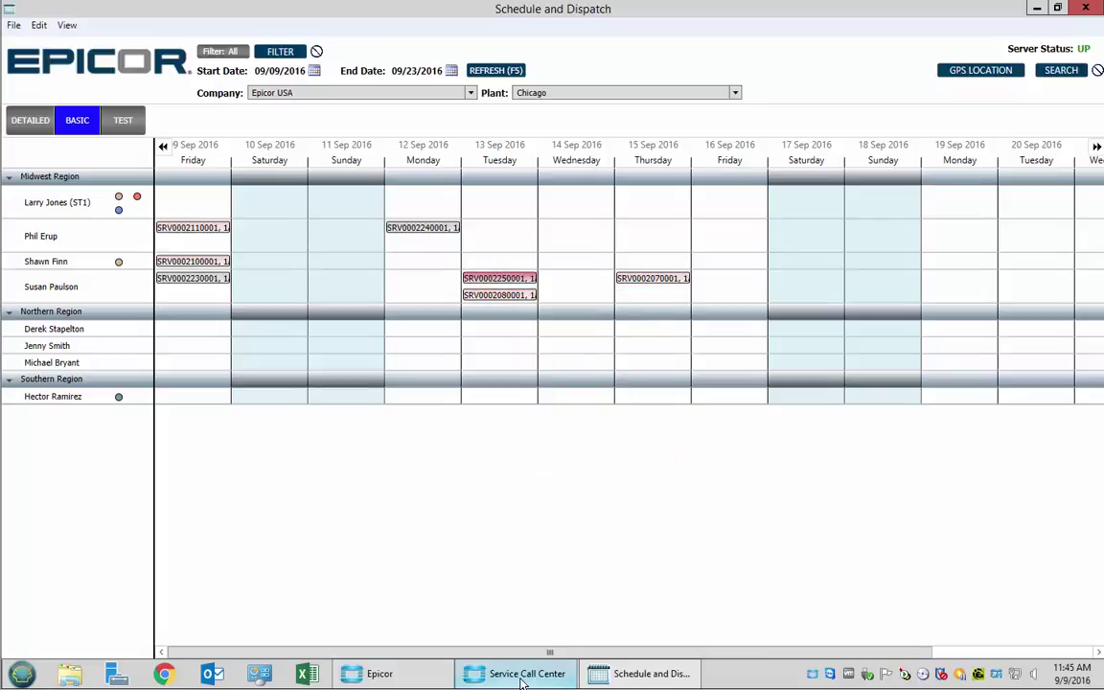
mouse_move(523, 682)
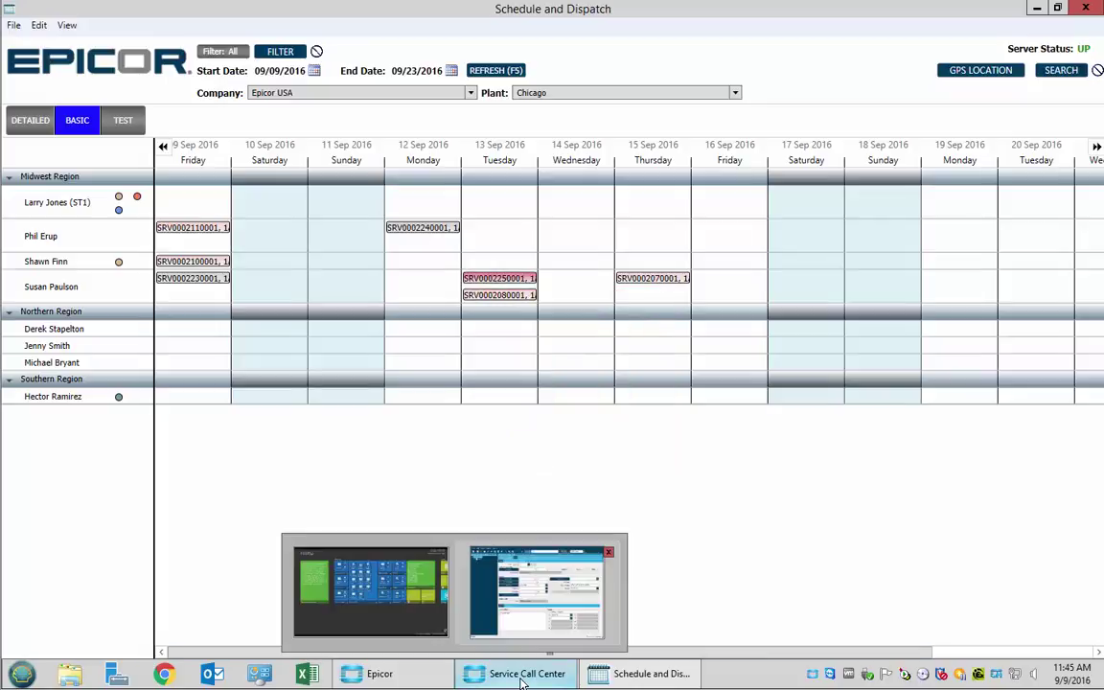
click(421, 672)
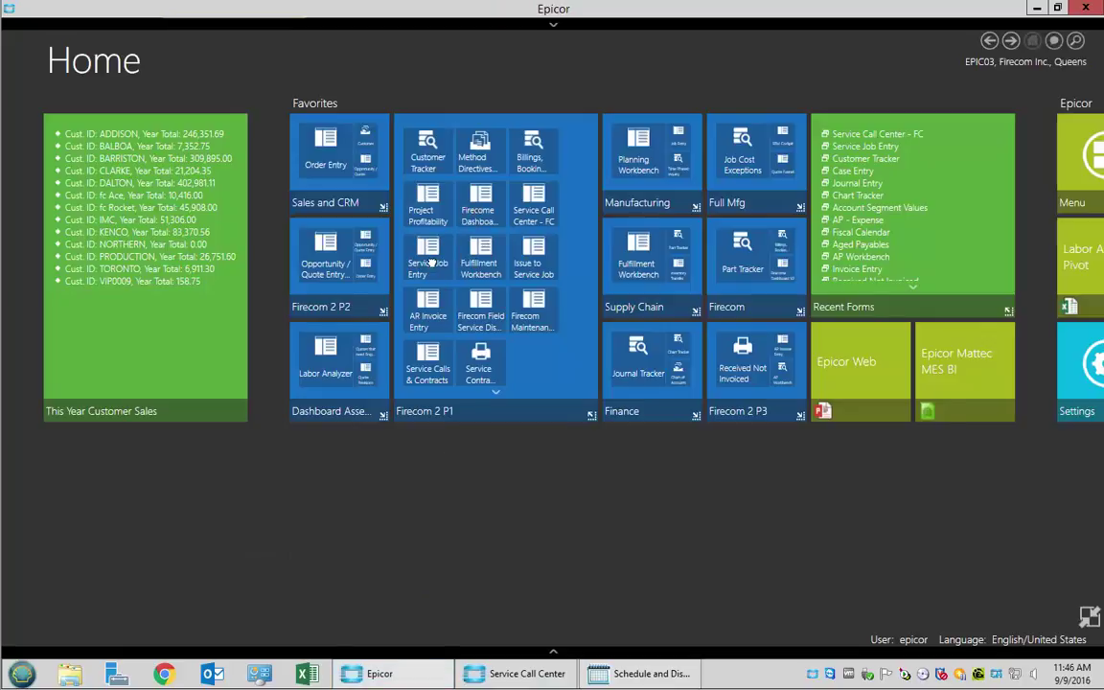
click(431, 261)
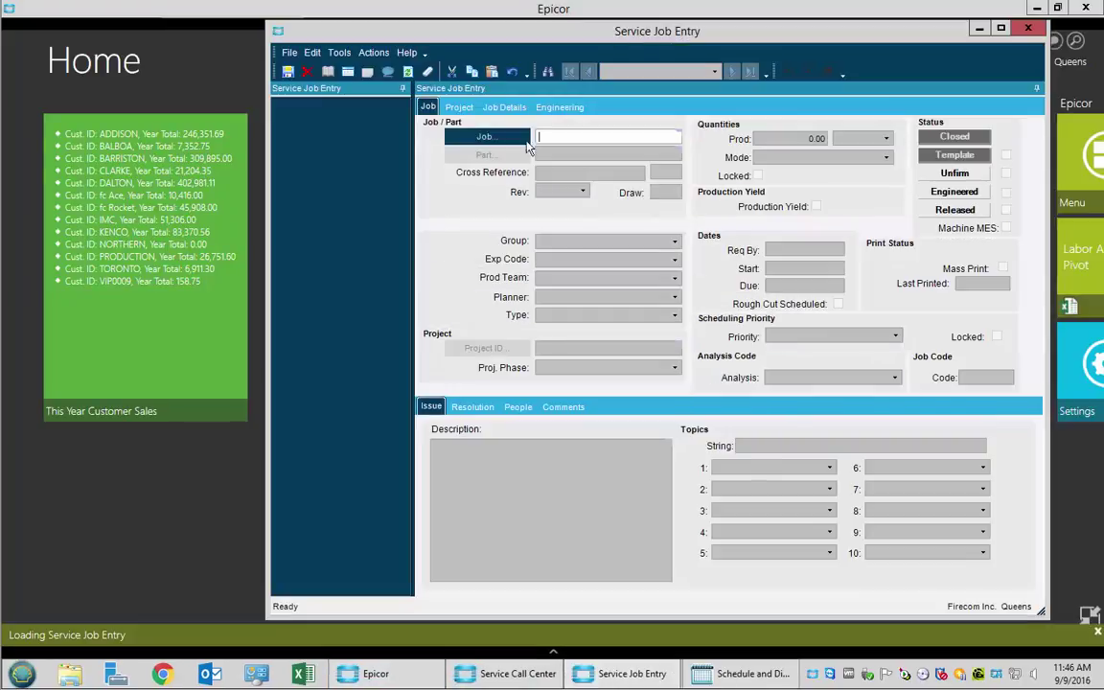
click(475, 134)
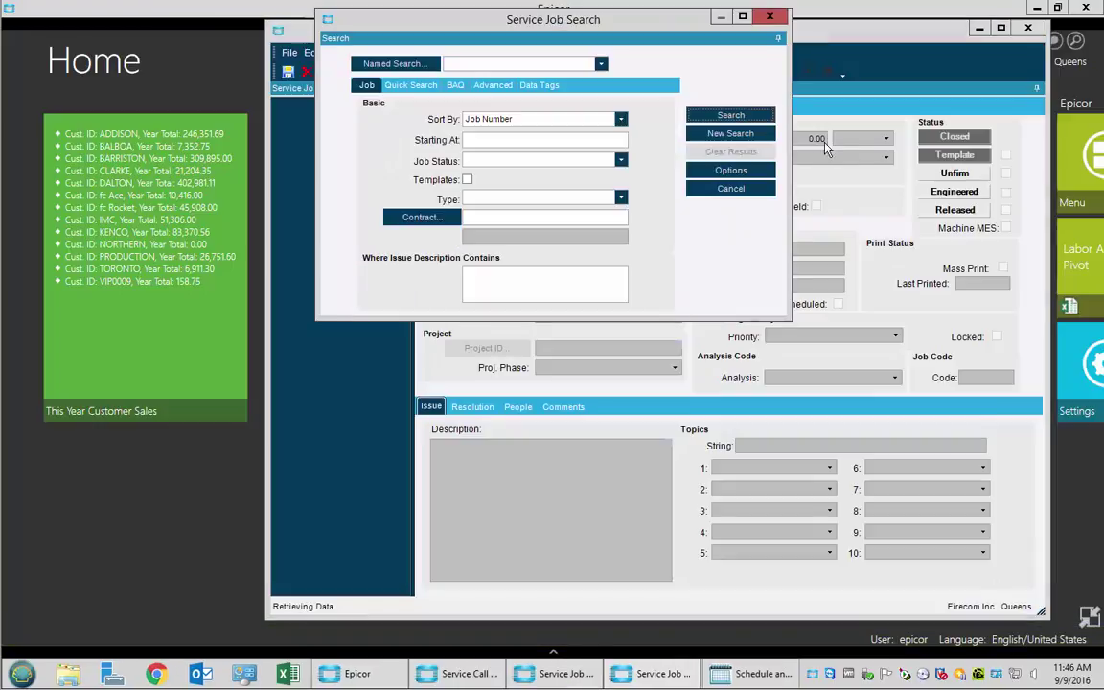
click(732, 116)
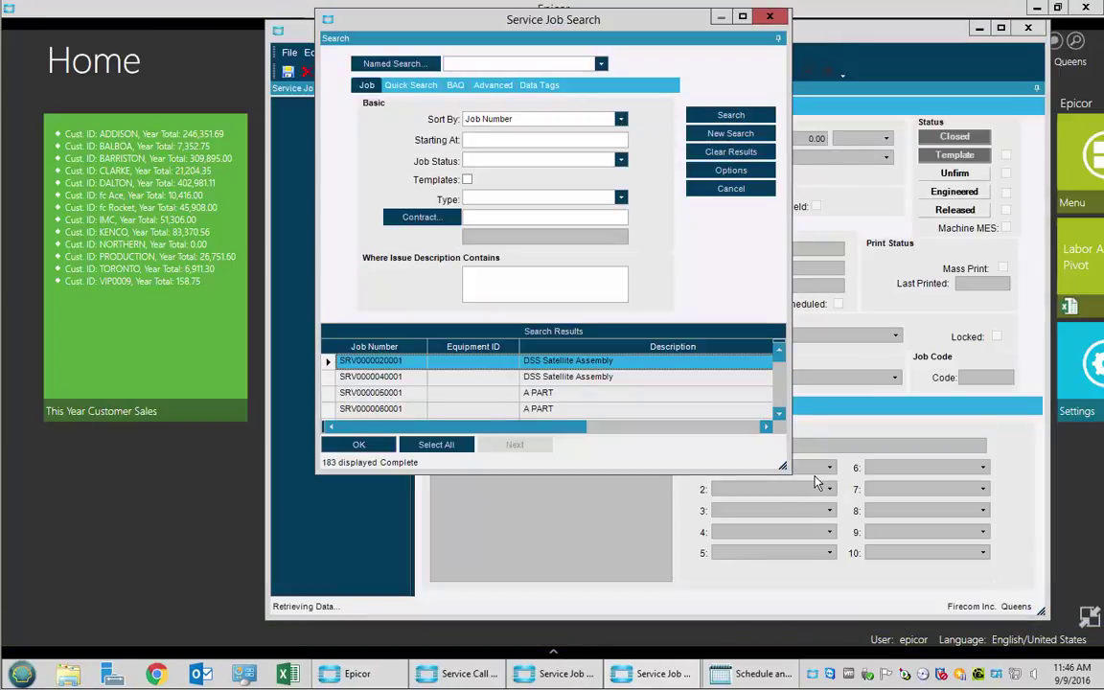
drag(782, 465, 826, 539)
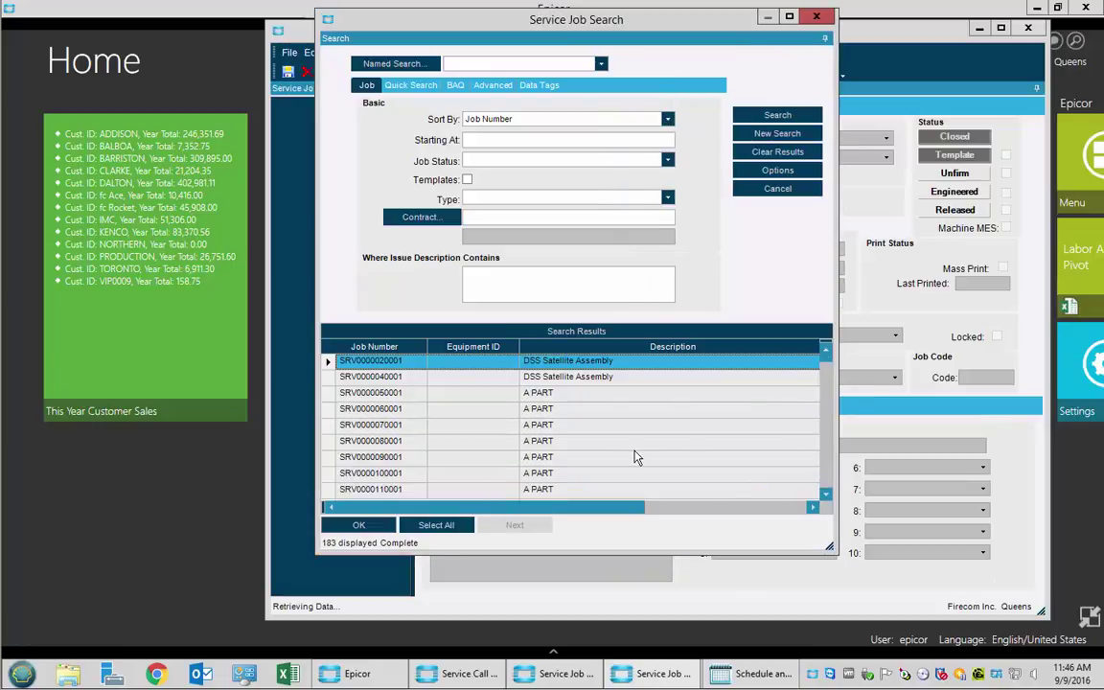
scroll(640, 458, down, 9)
drag(830, 377, 744, 456)
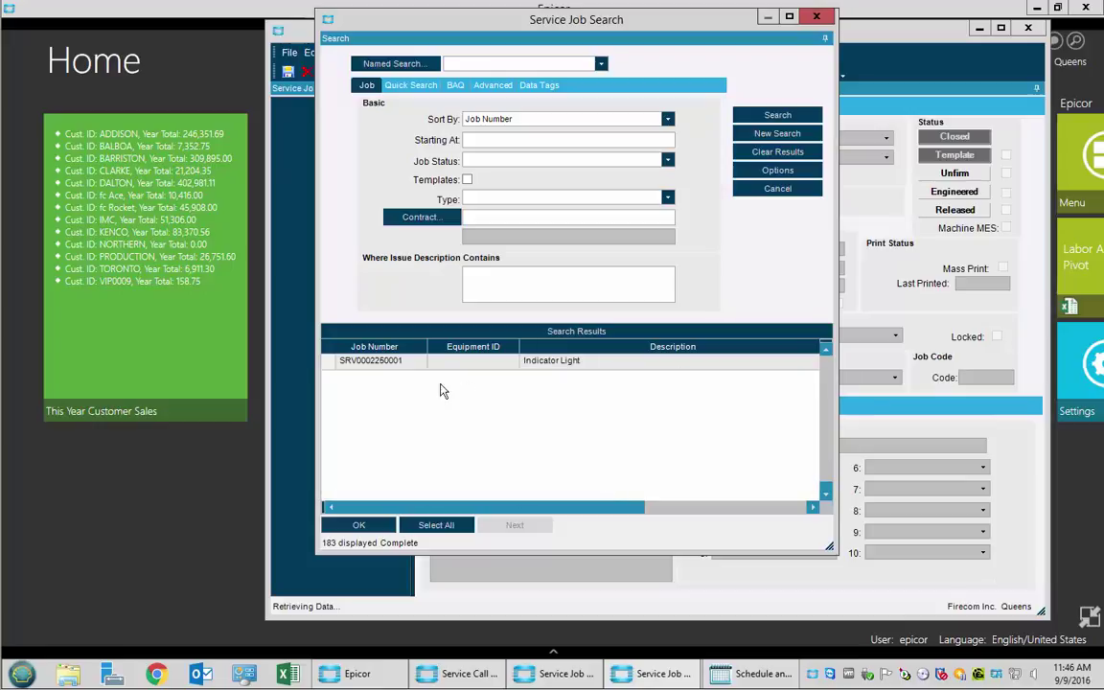
double_click(400, 361)
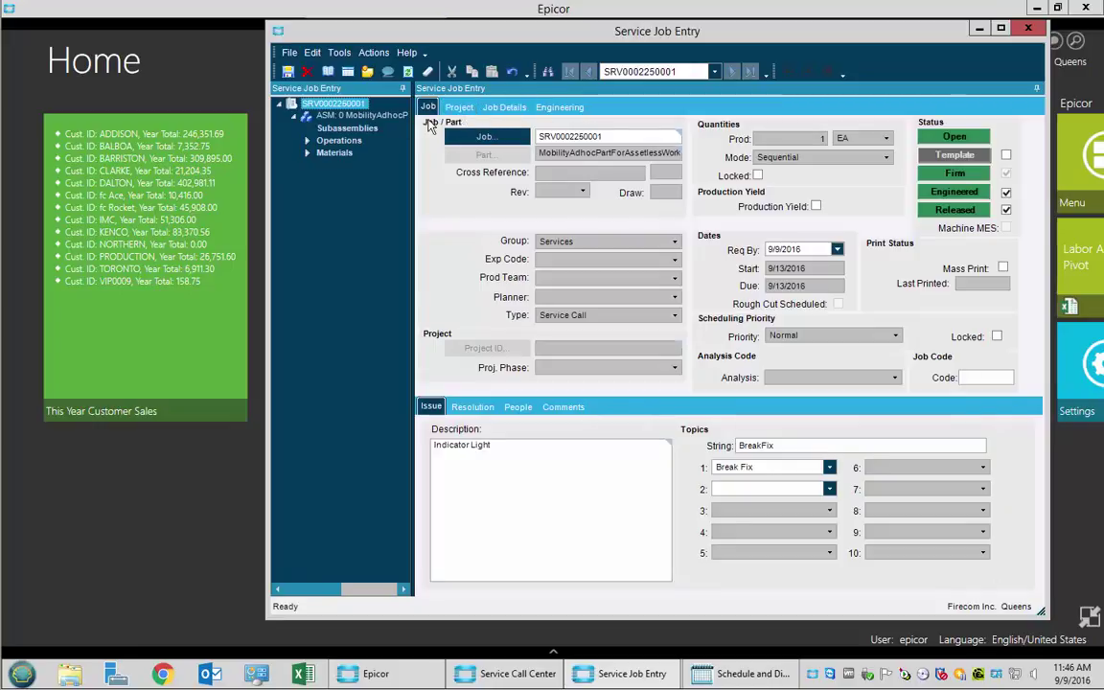
- Expand the job's operation 10 and material 001PP to review their details
click(347, 143)
click(307, 141)
click(350, 152)
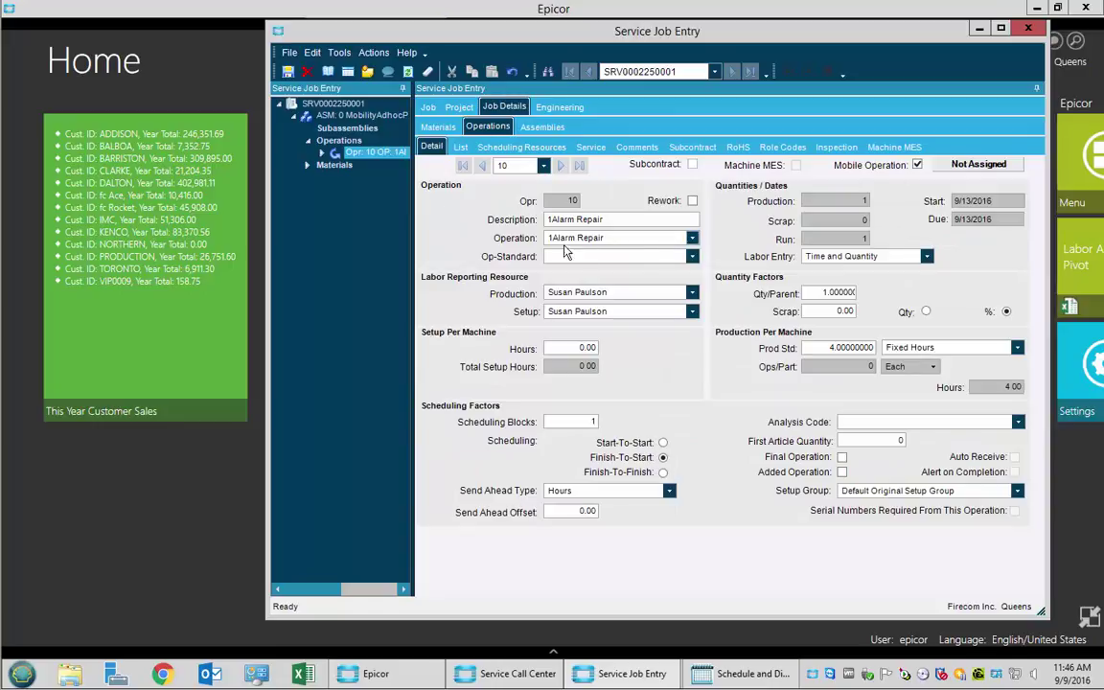
click(334, 165)
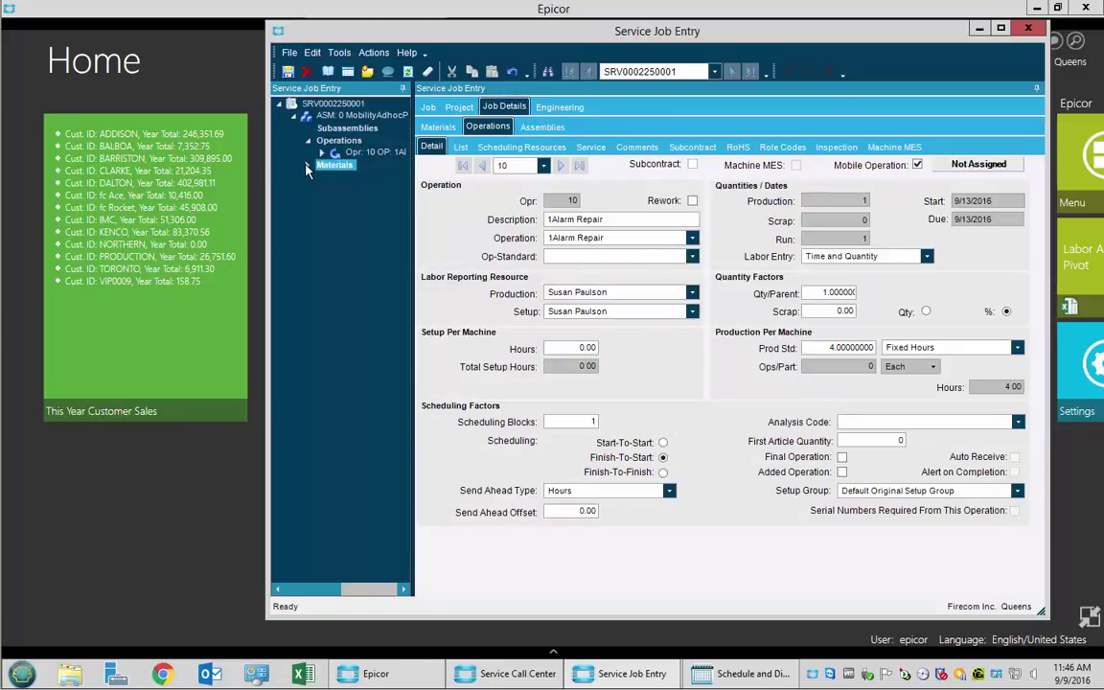
click(308, 167)
click(374, 178)
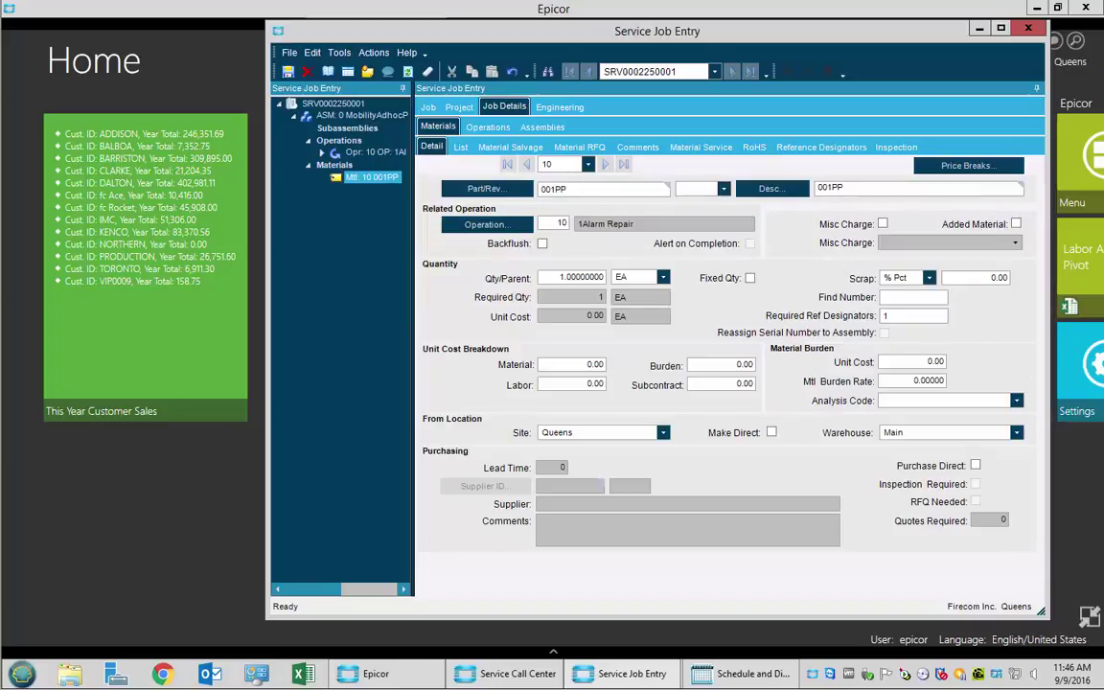
- Close Service Job Entry and show the dispatch work orders' GPS positions on a map
click(1030, 29)
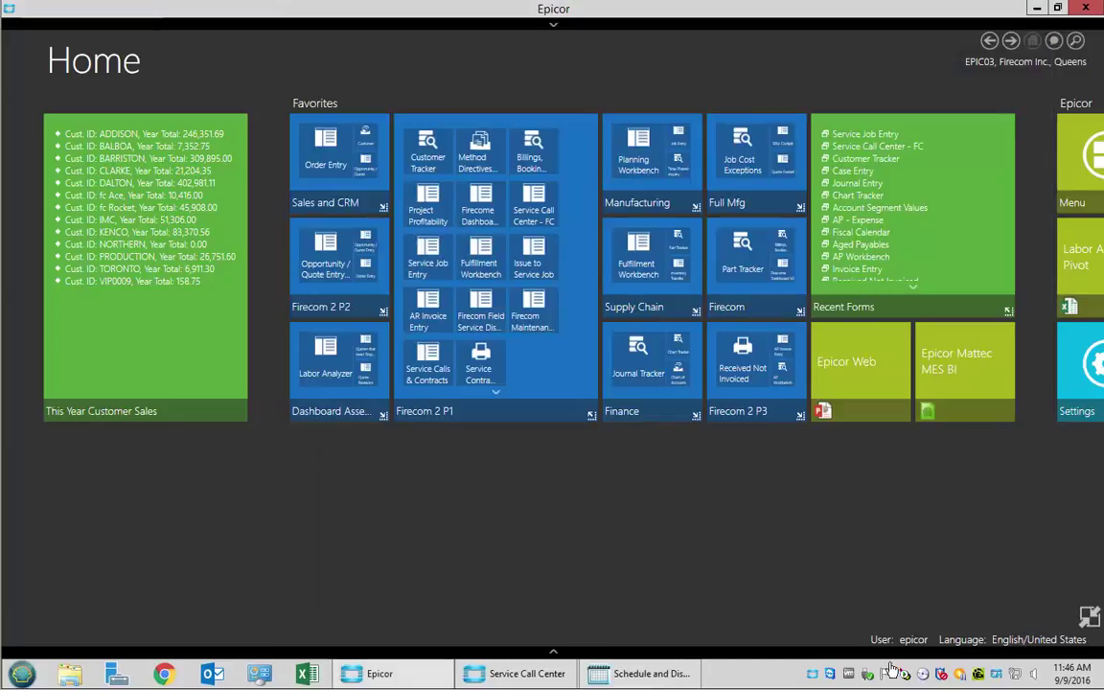
click(634, 673)
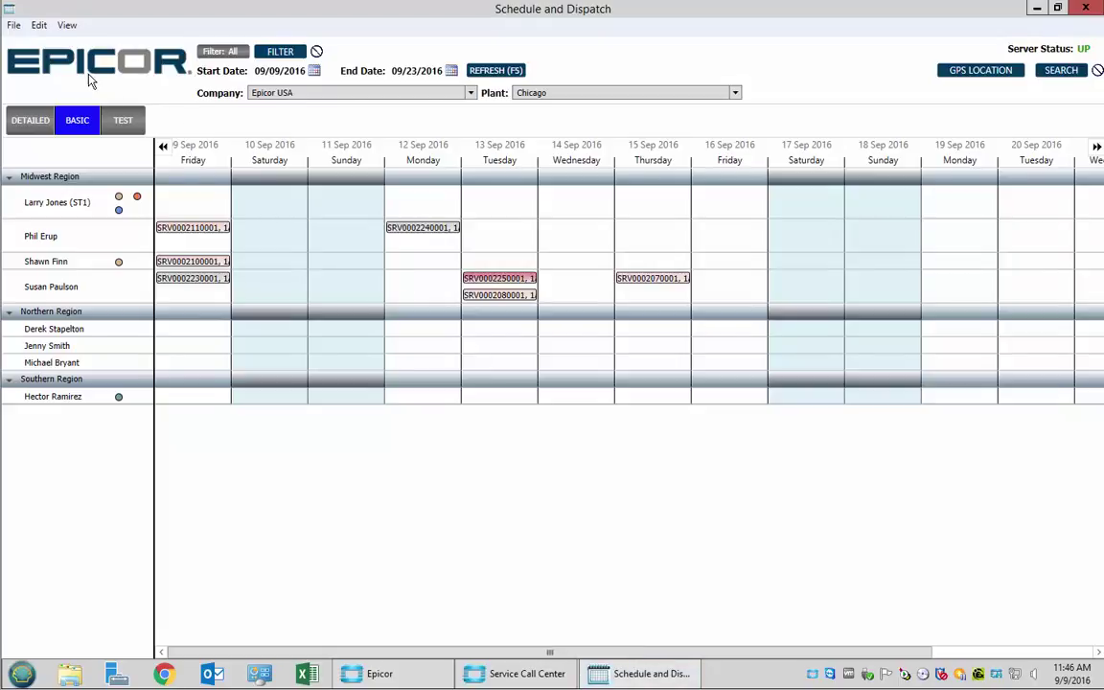
click(67, 25)
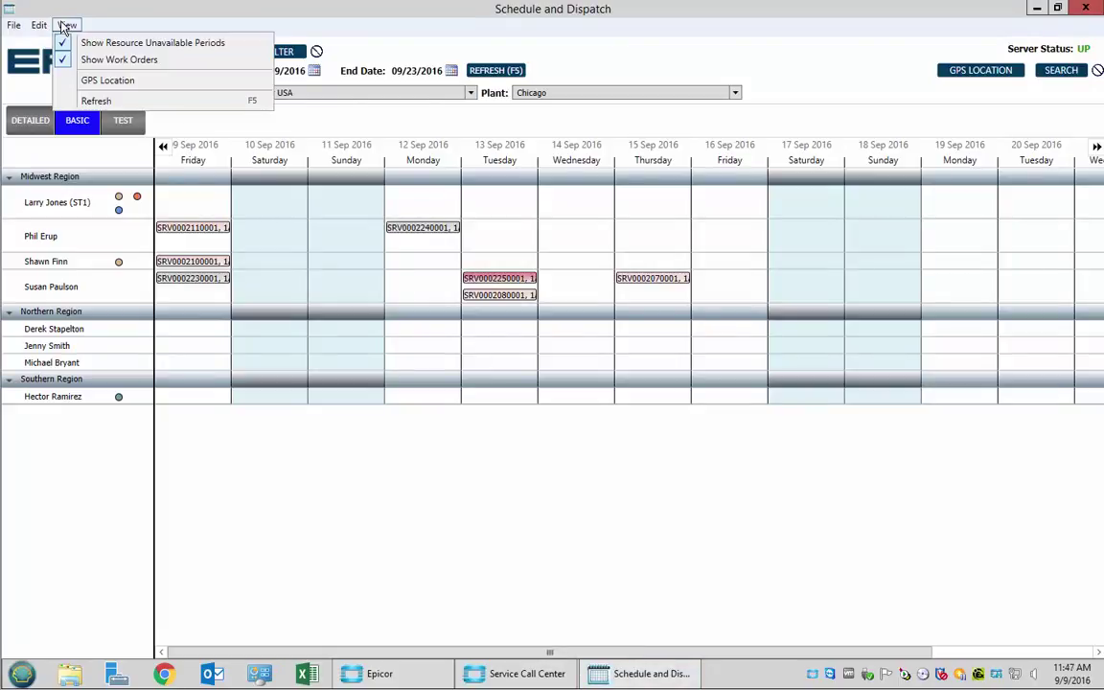
click(93, 72)
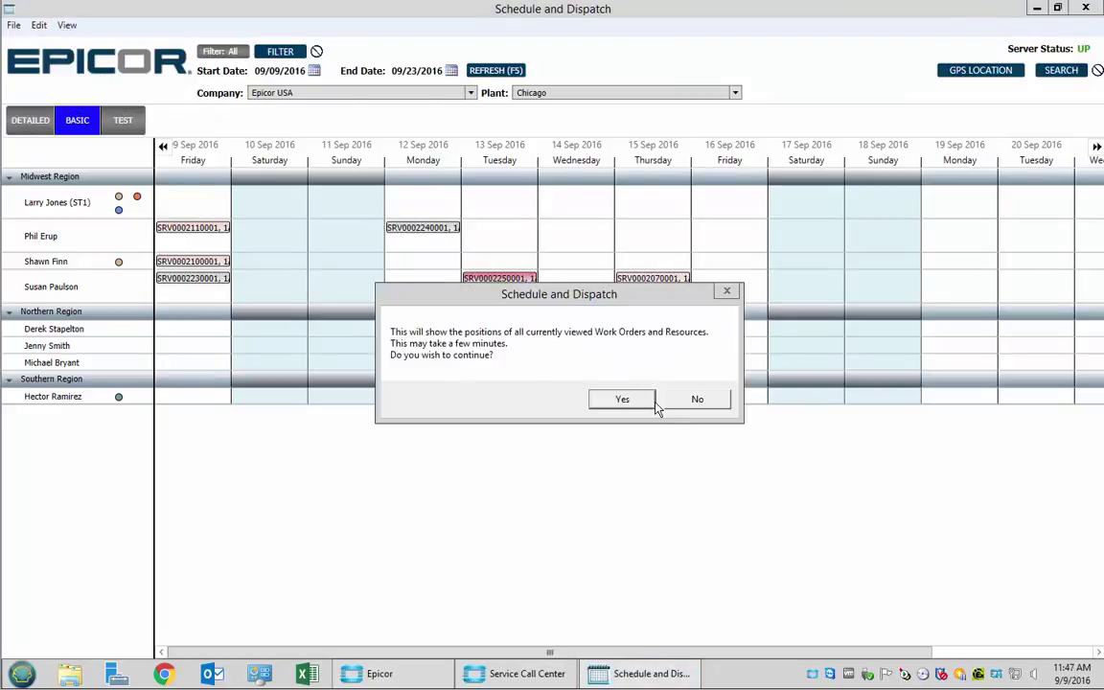
click(650, 401)
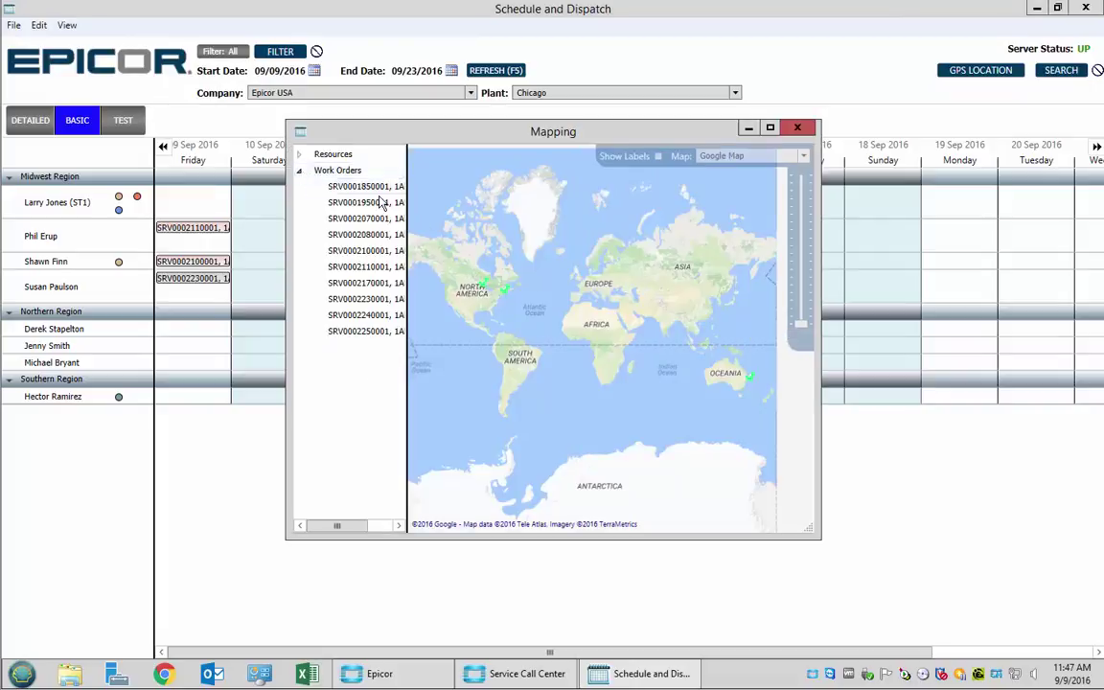
click(351, 332)
scroll(590, 350, up, 3)
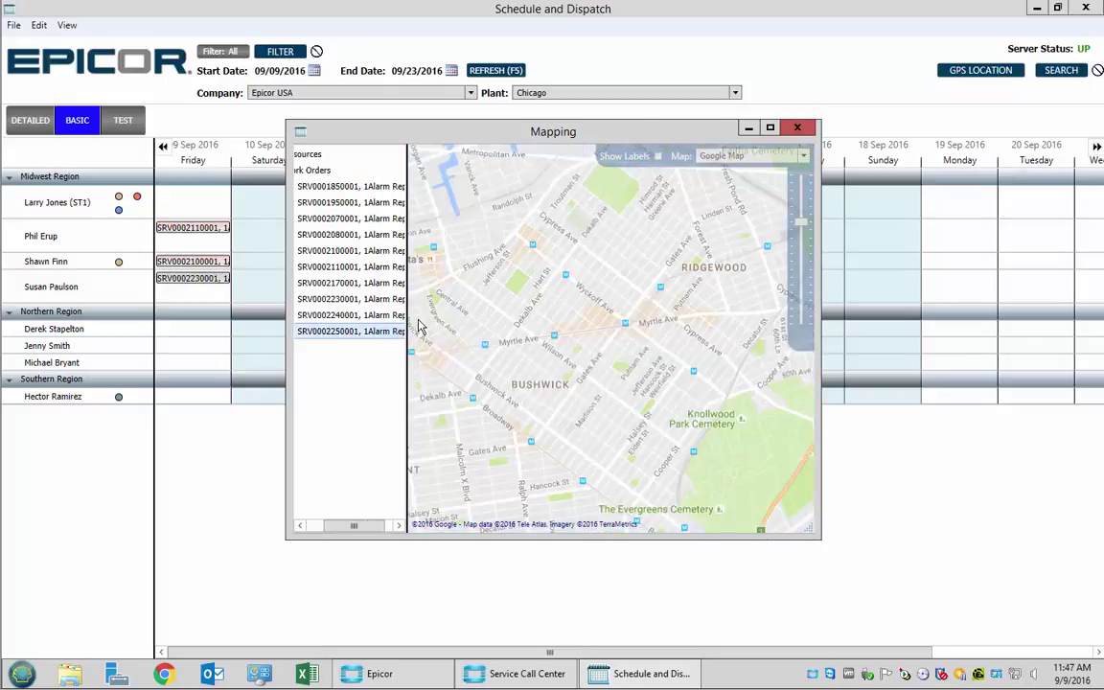
click(352, 331)
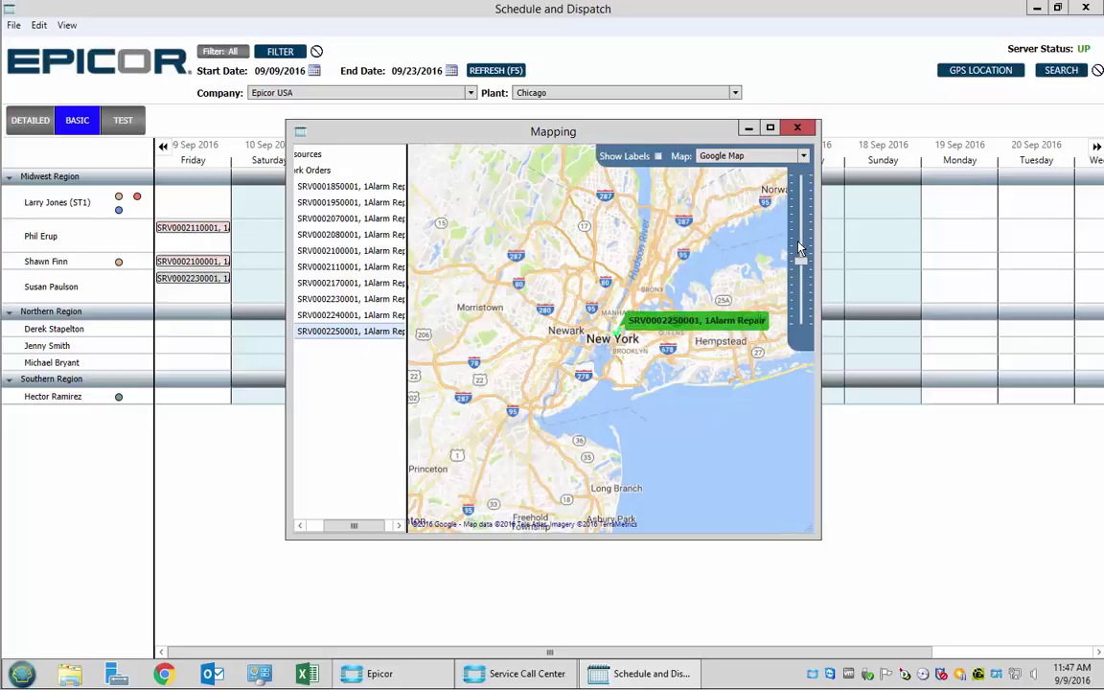
drag(805, 266, 805, 206)
click(748, 155)
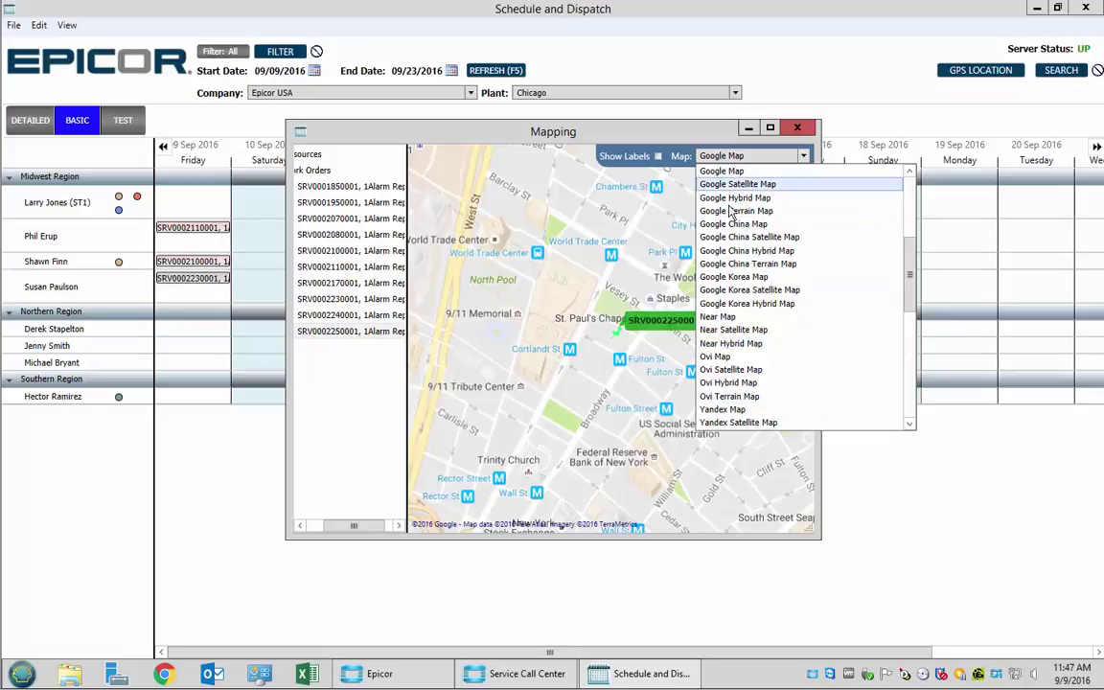
click(601, 403)
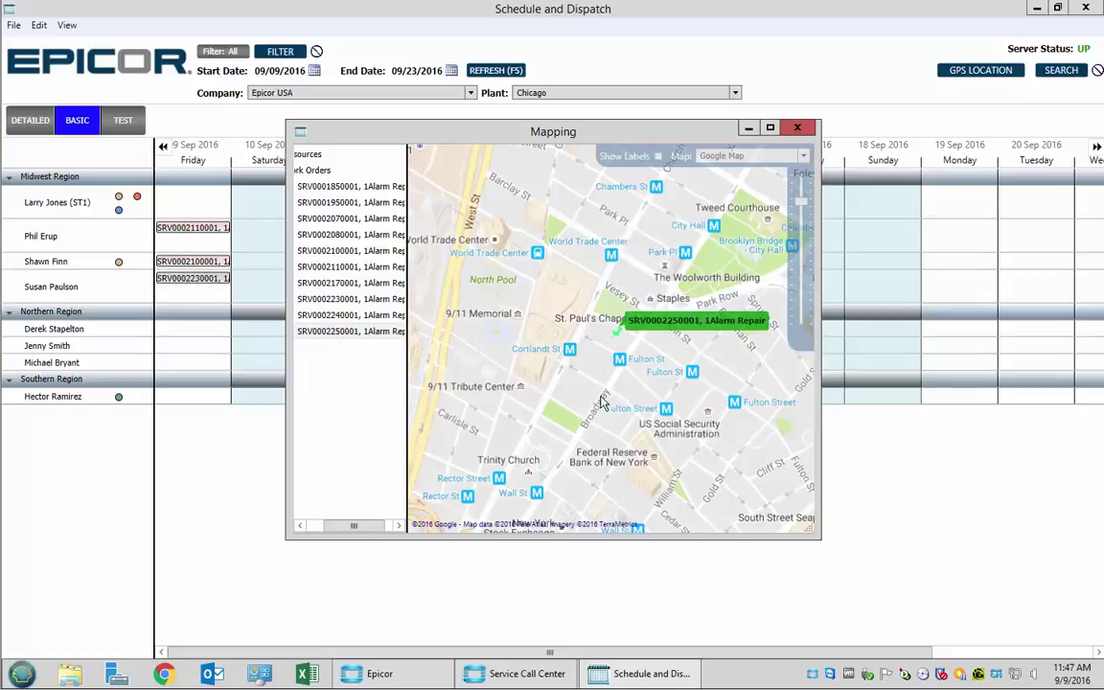
click(804, 131)
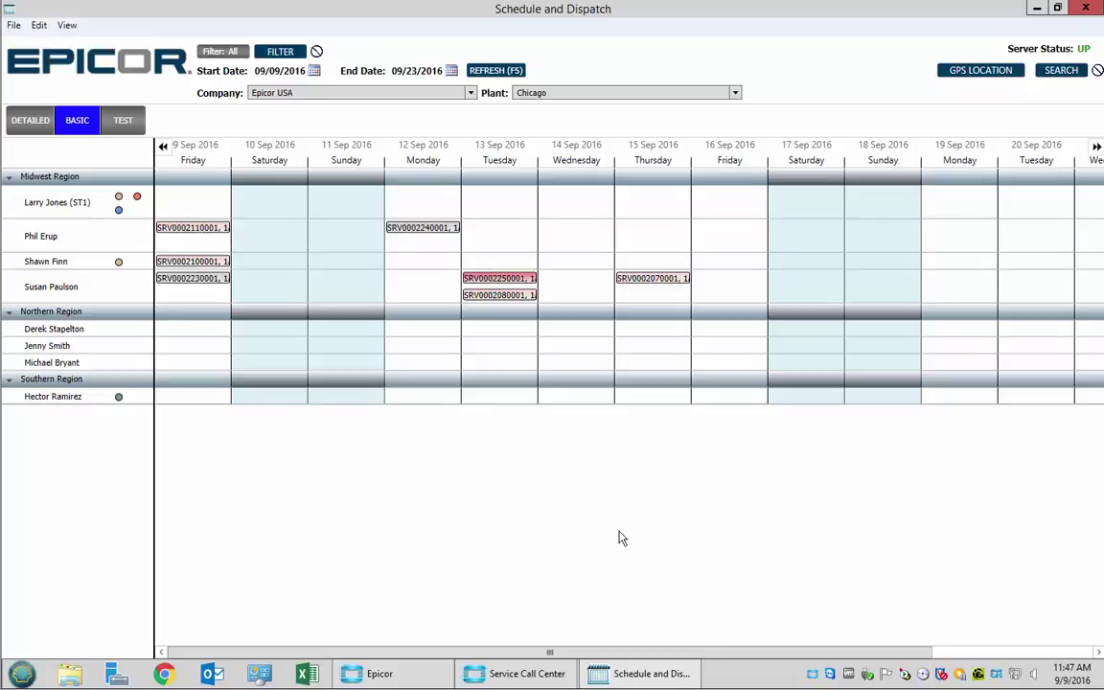
click(414, 676)
click(482, 252)
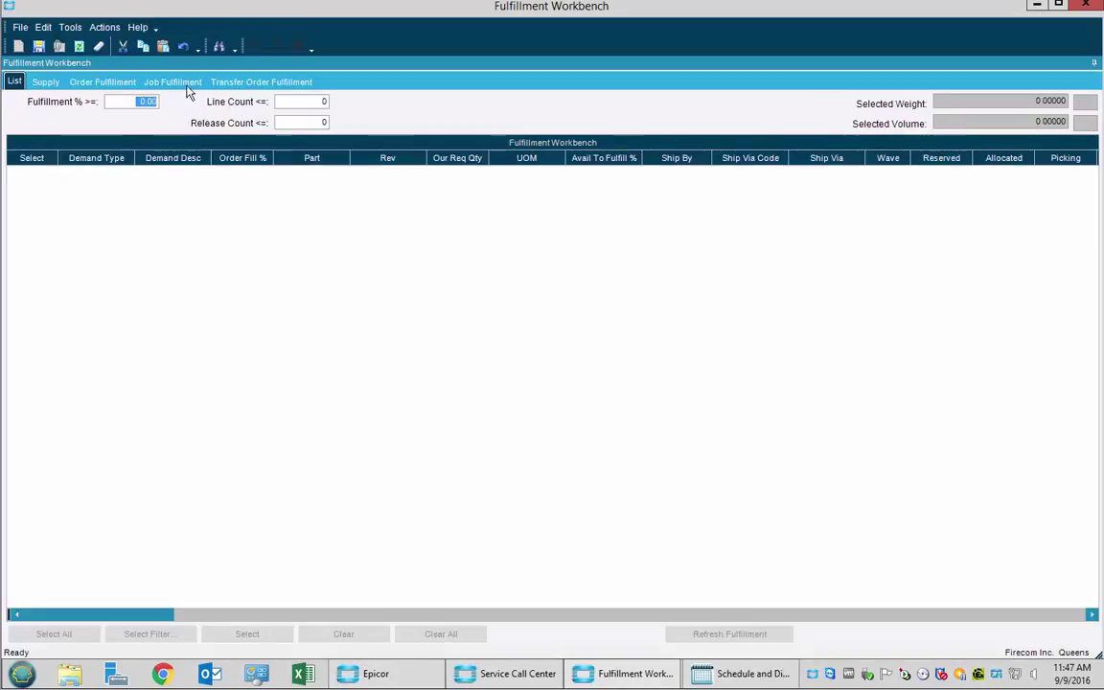
click(186, 84)
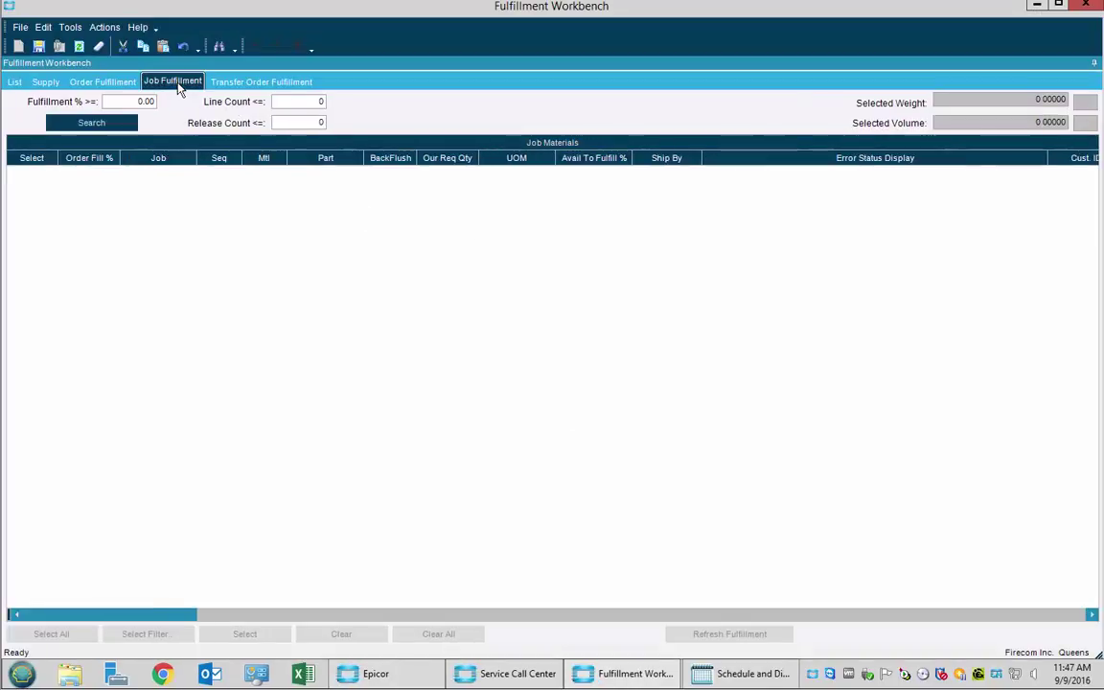
click(88, 126)
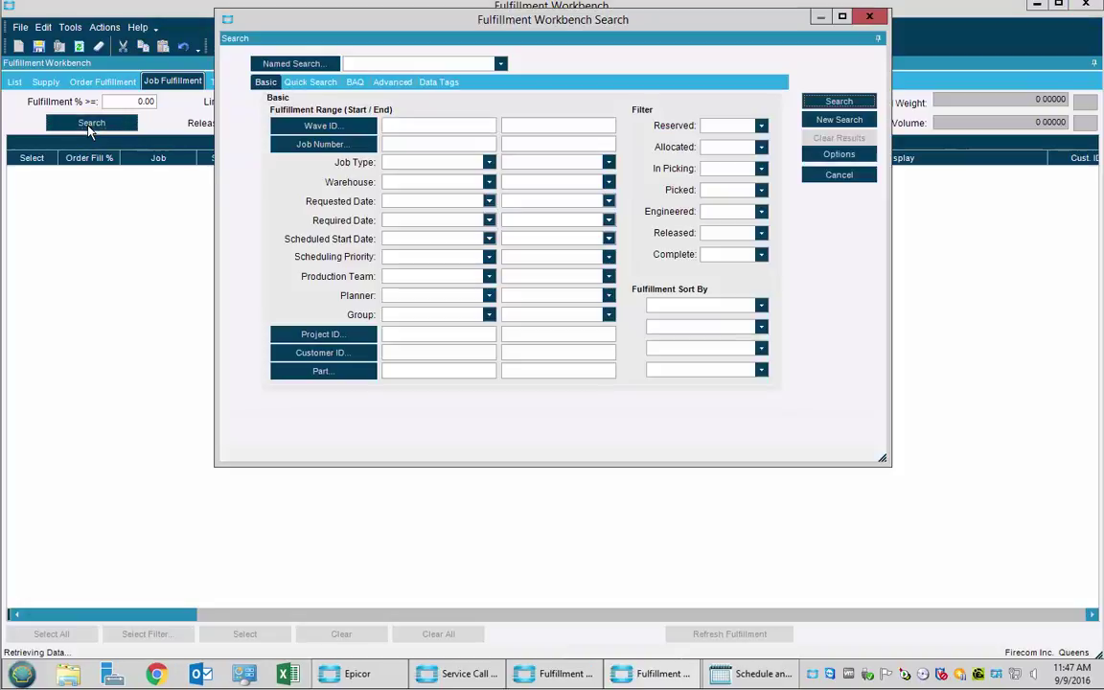
click(500, 64)
click(492, 77)
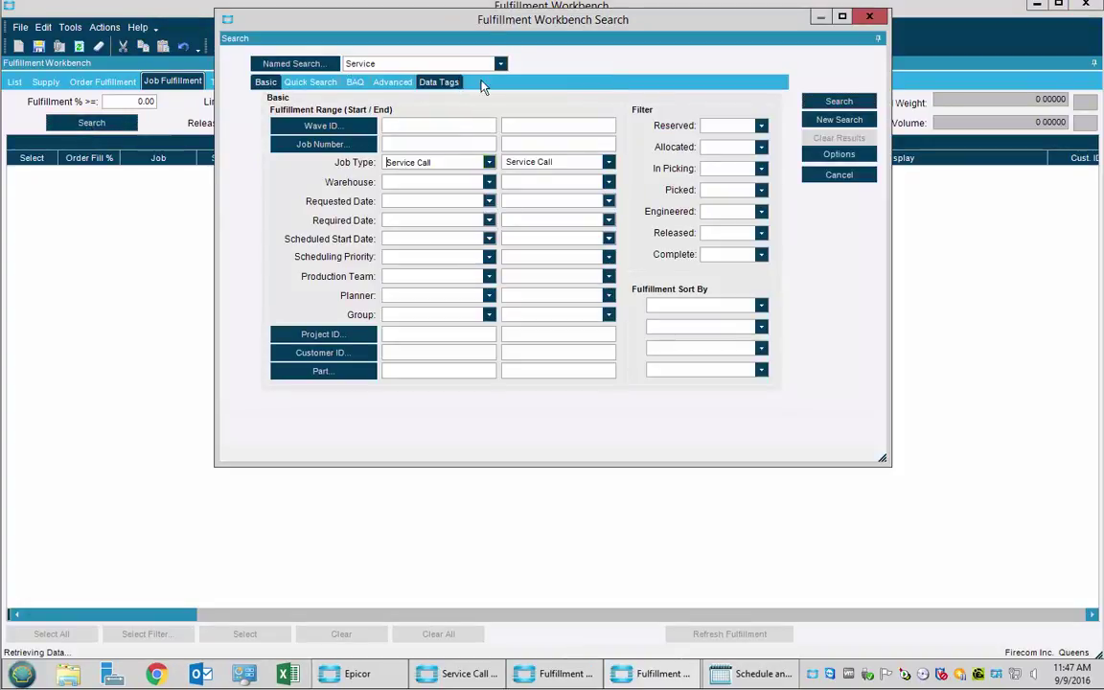
click(840, 101)
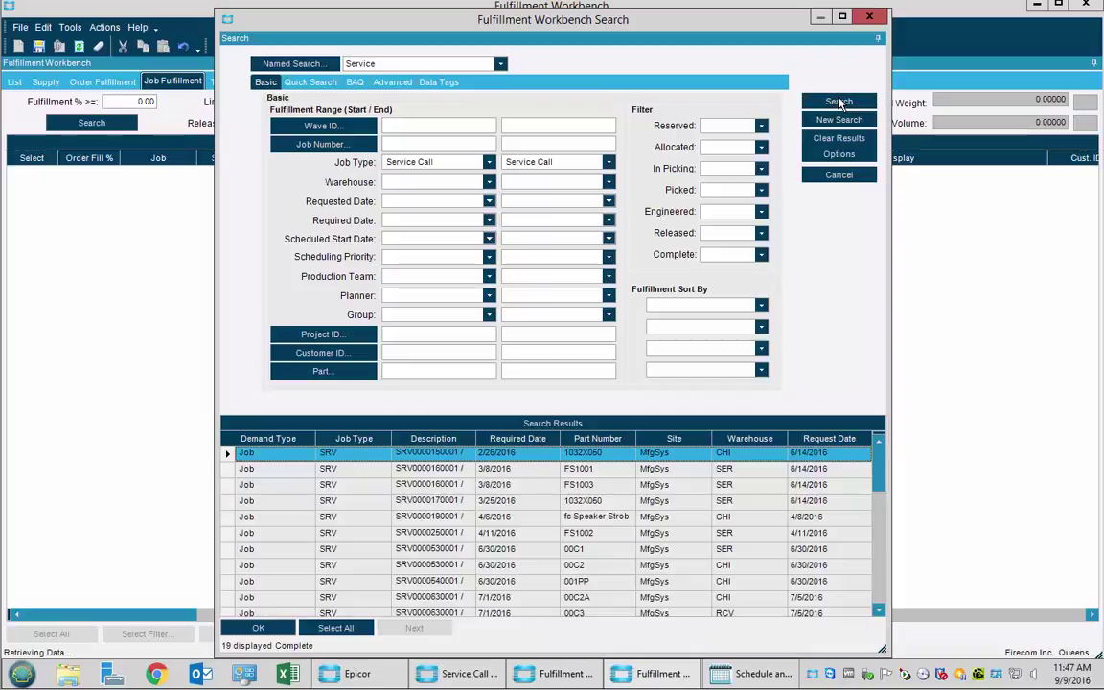
scroll(793, 517, down, 6)
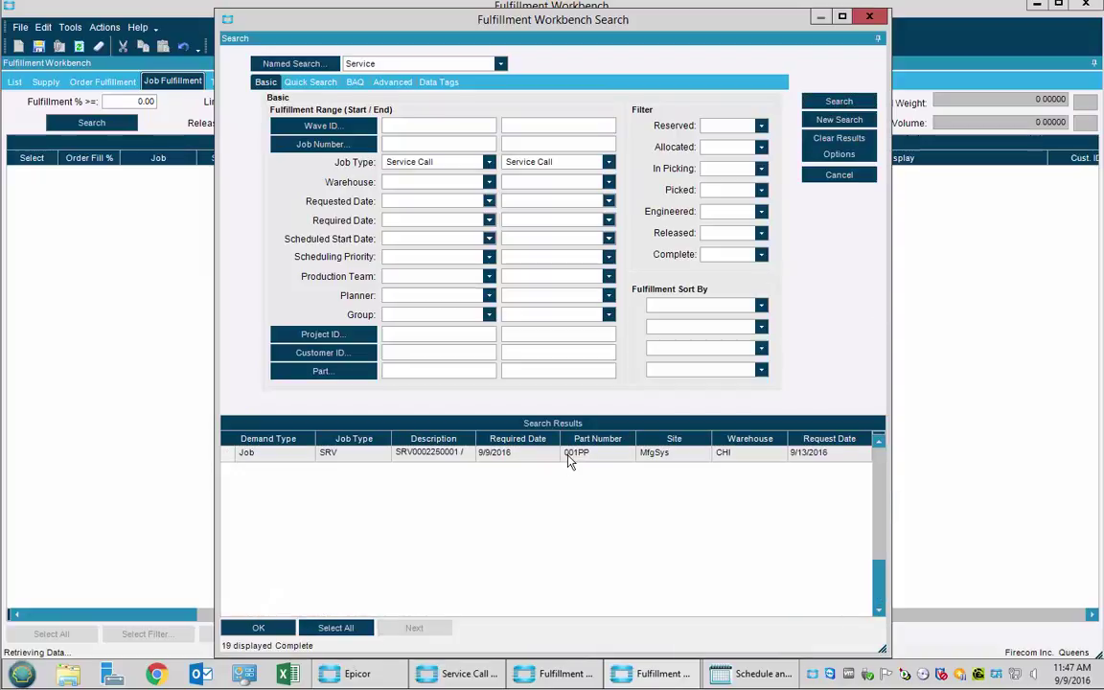
double_click(569, 461)
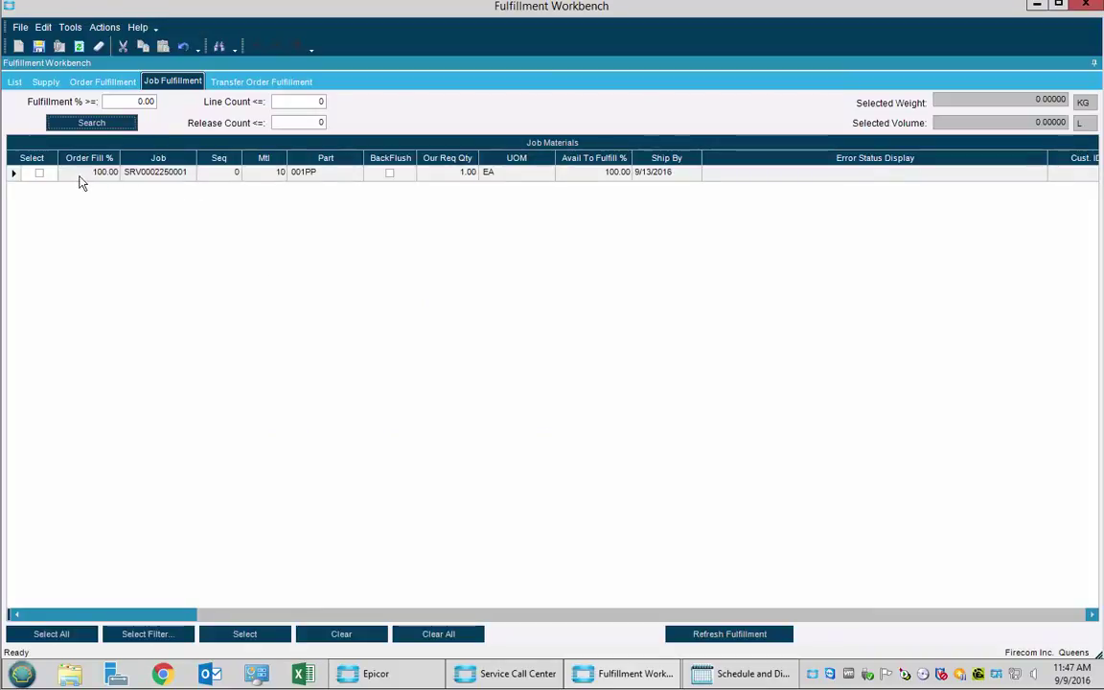
- Reserve and release 001PP for picking from all warehouses by ship-by date, then preview the Material Queue Report
click(39, 173)
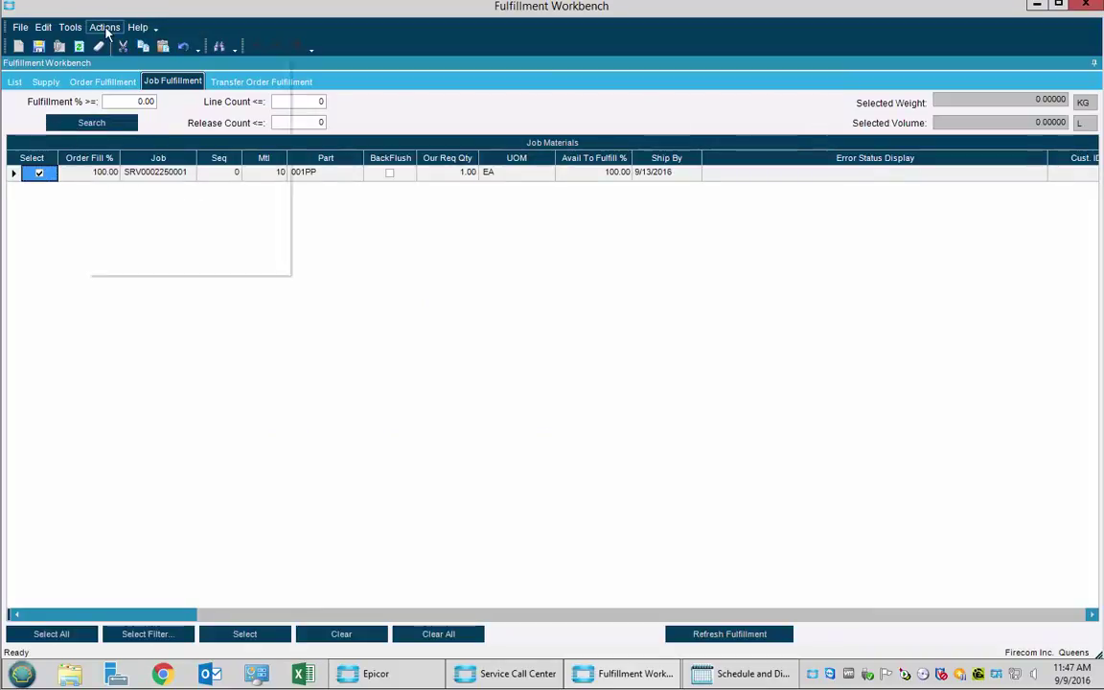
click(103, 27)
mouse_move(114, 63)
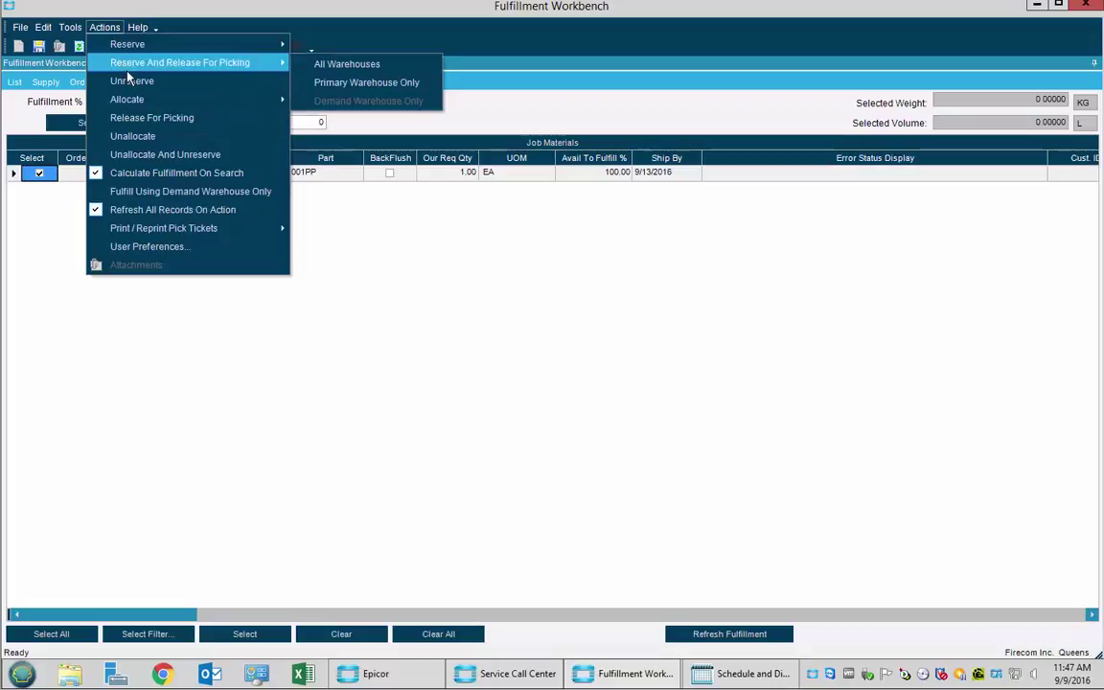
click(347, 61)
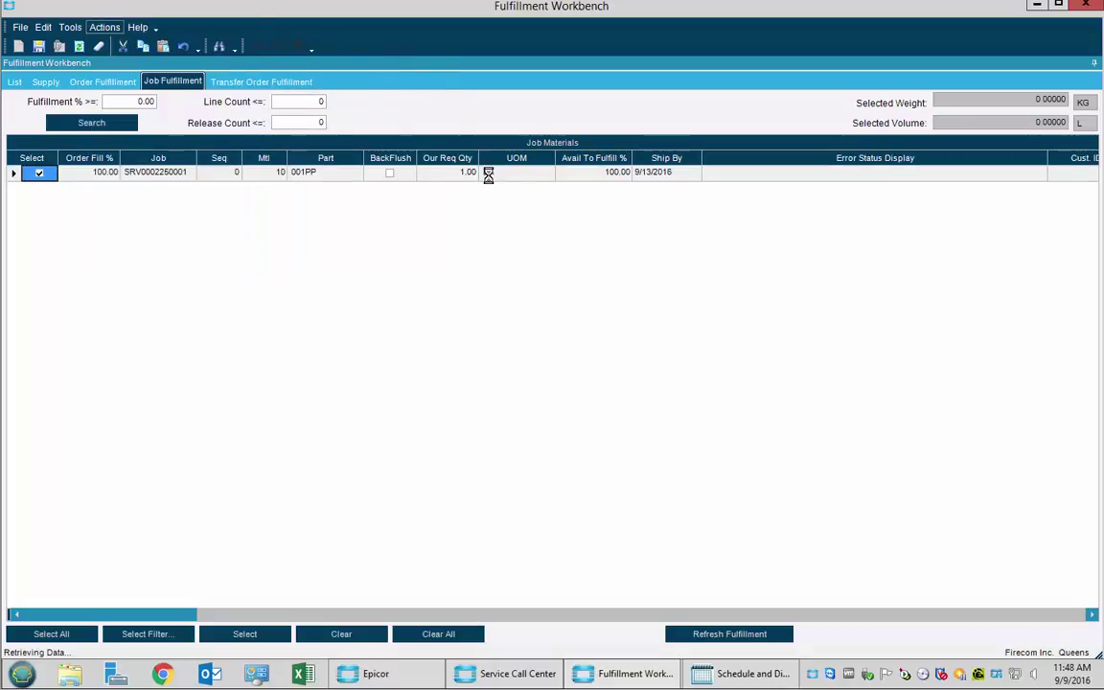
click(625, 393)
click(688, 309)
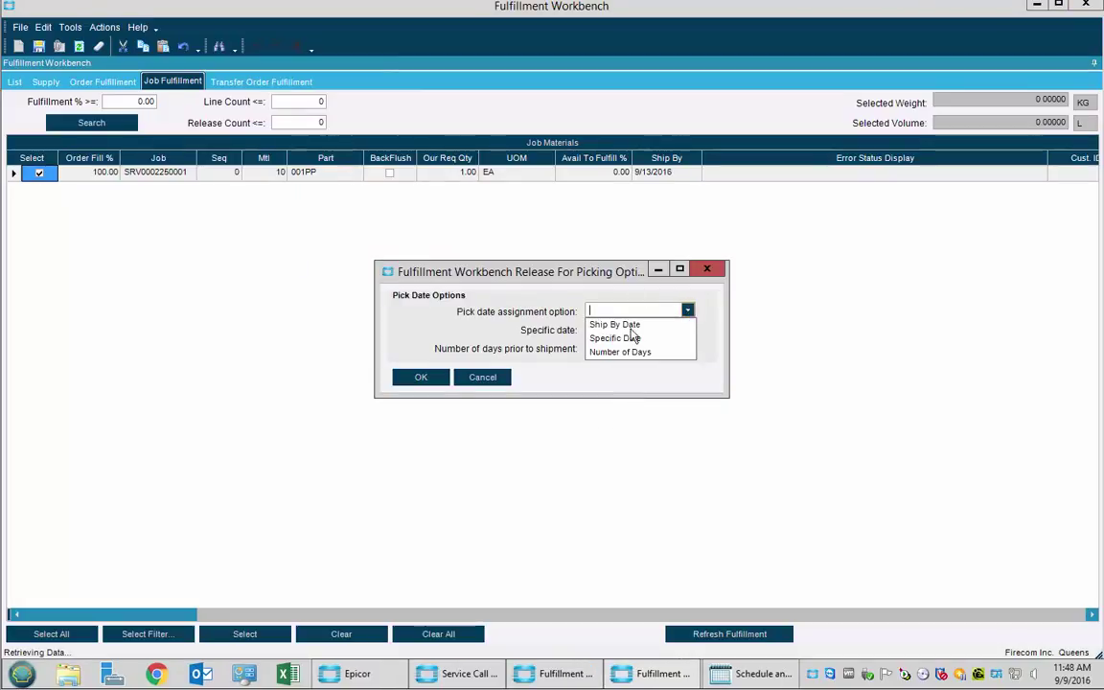
click(628, 329)
click(421, 377)
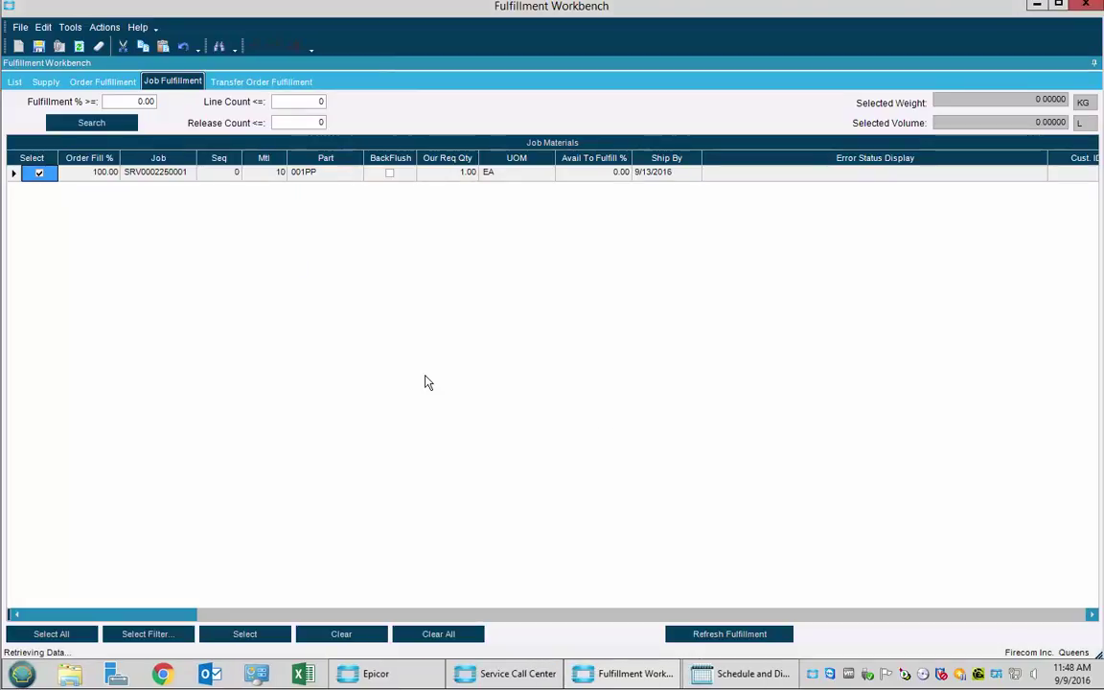
click(587, 406)
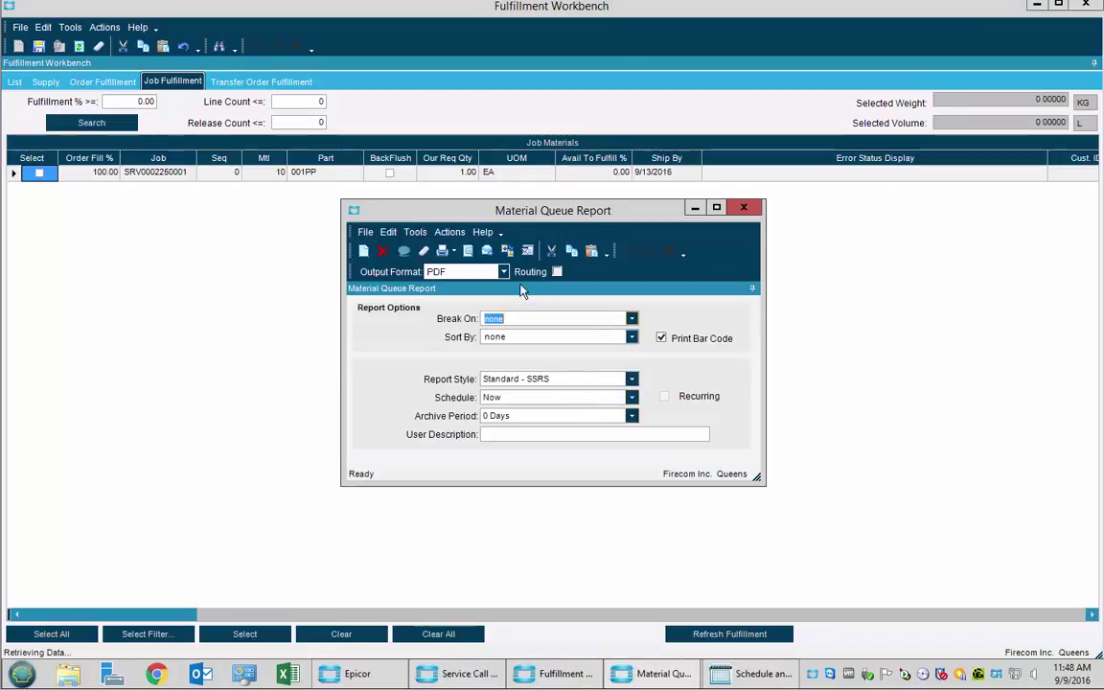
click(465, 251)
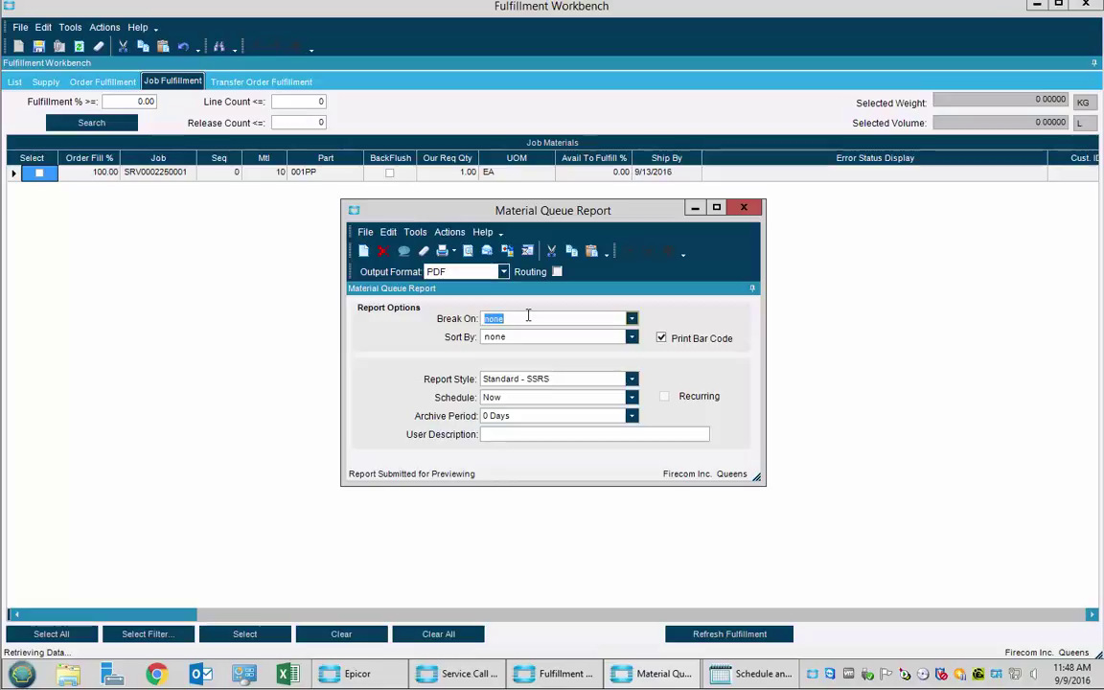
- Close the Material Queue Report settings to view the 001PP pick sheet PDF
click(743, 207)
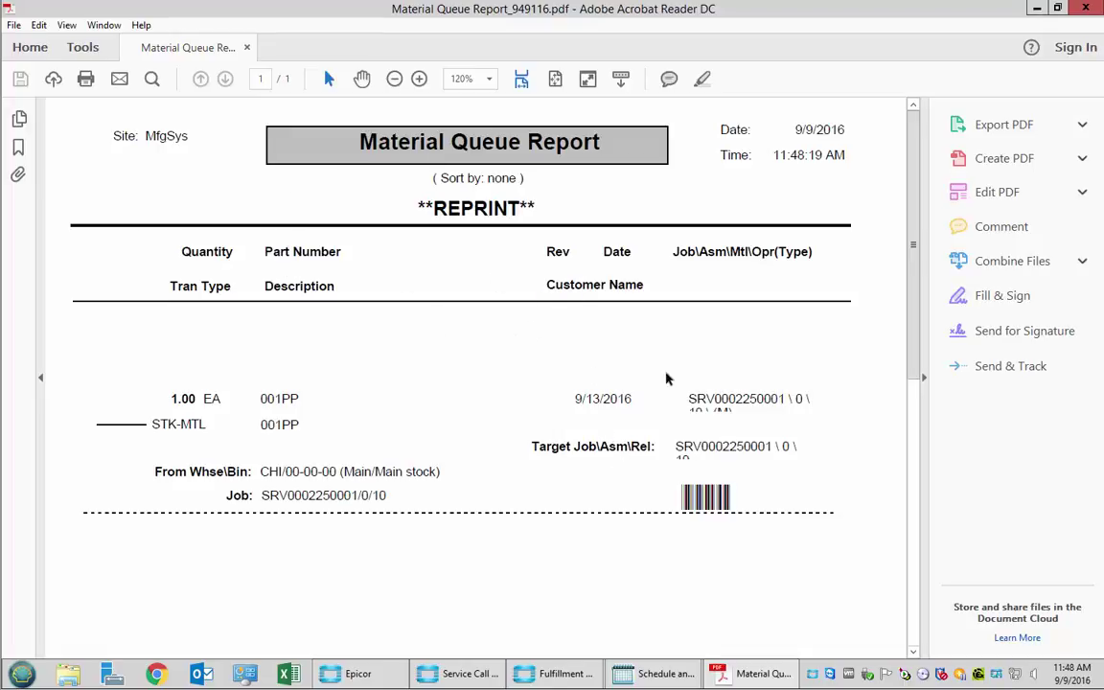
click(1085, 8)
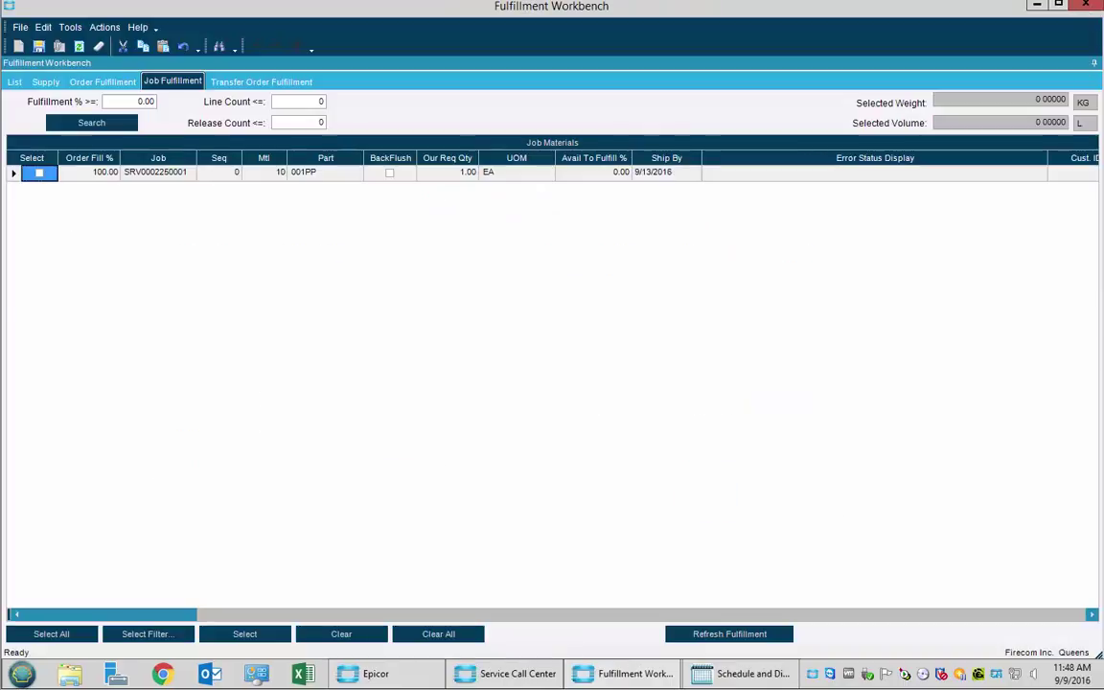
key(alt+F4)
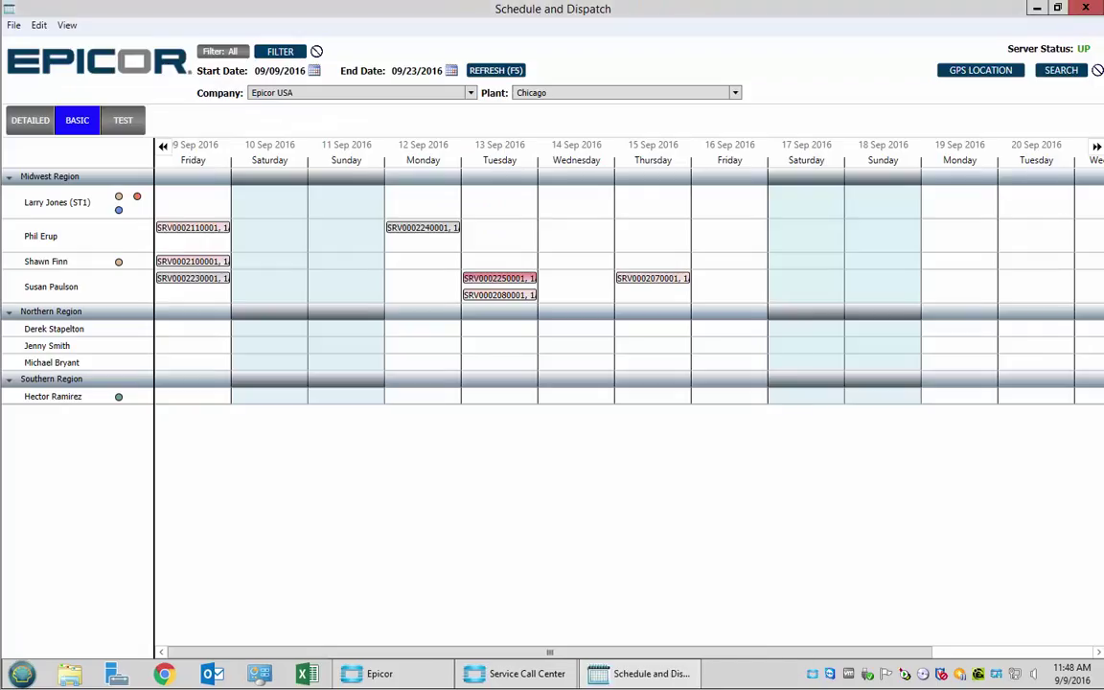
click(1036, 7)
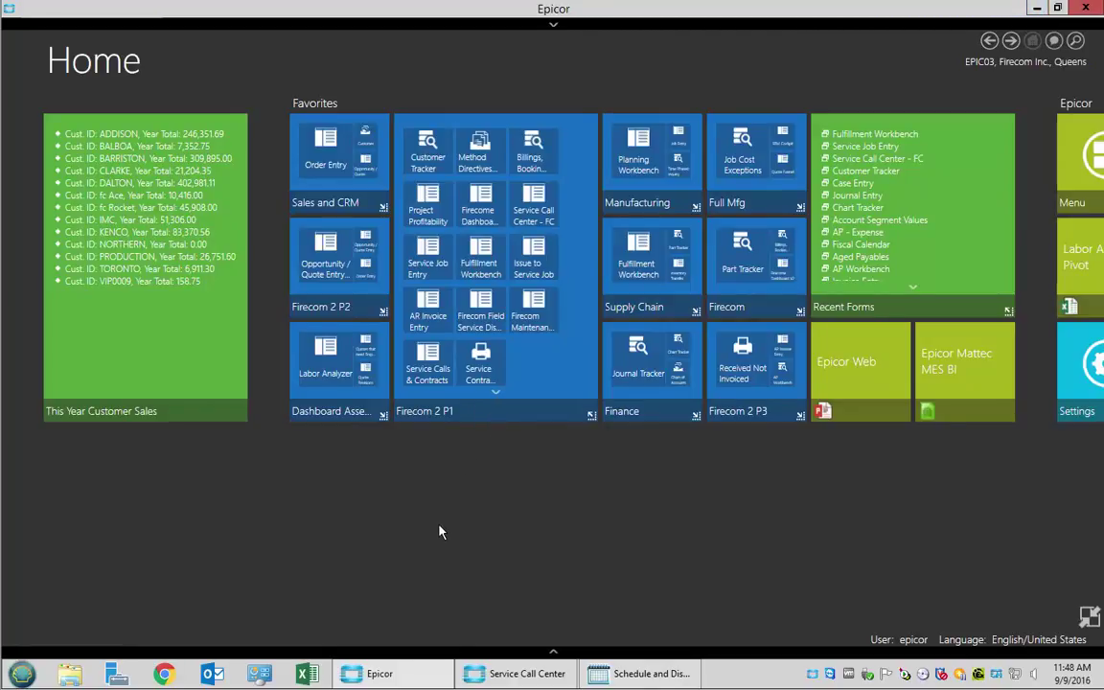
click(543, 253)
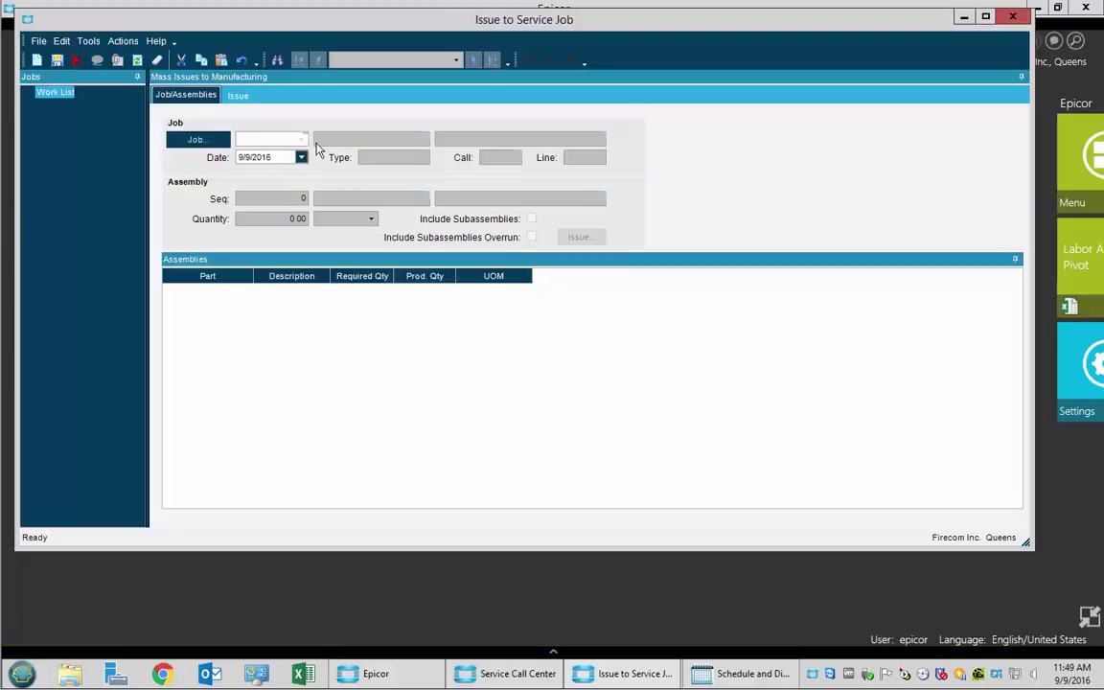
click(197, 140)
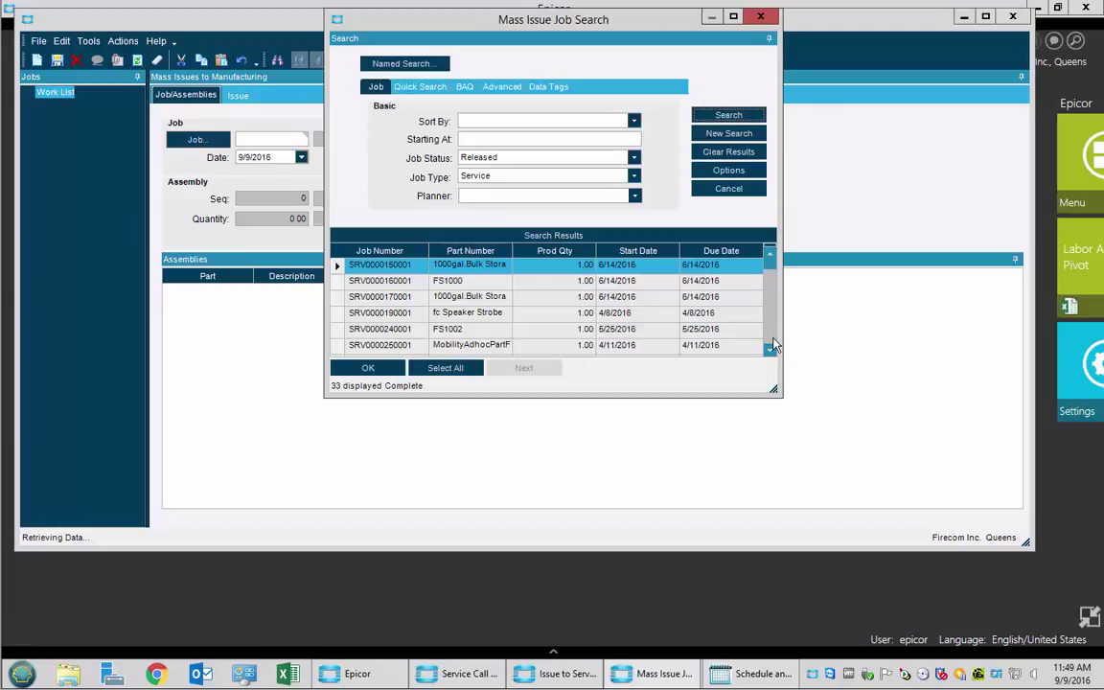
click(399, 251)
mouse_move(774, 273)
mouse_down()
mouse_move(774, 338)
mouse_move(772, 252)
mouse_up()
double_click(451, 264)
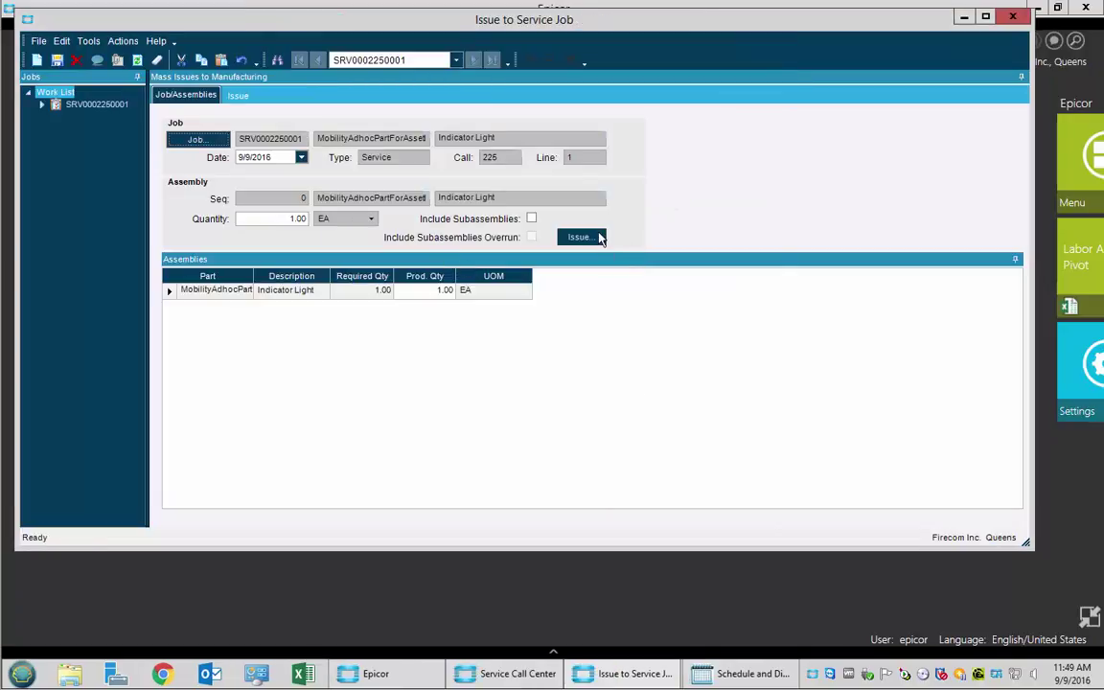
- Issue the full 1.00 of 001PP from Main to Service/VAN4 and save
click(600, 238)
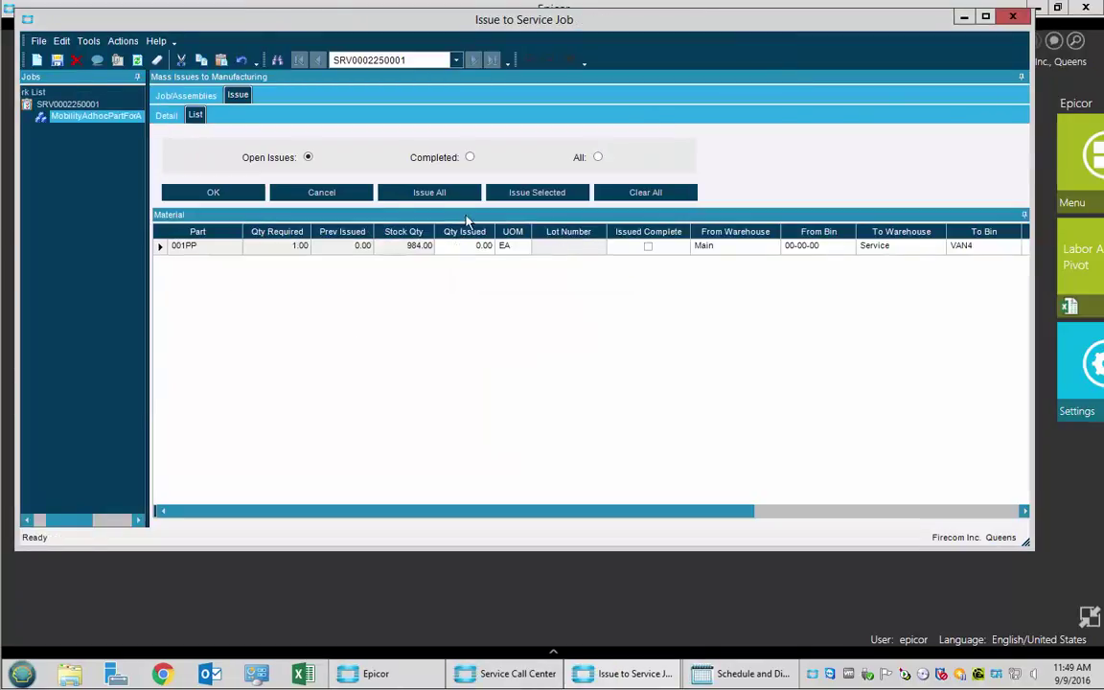
click(403, 197)
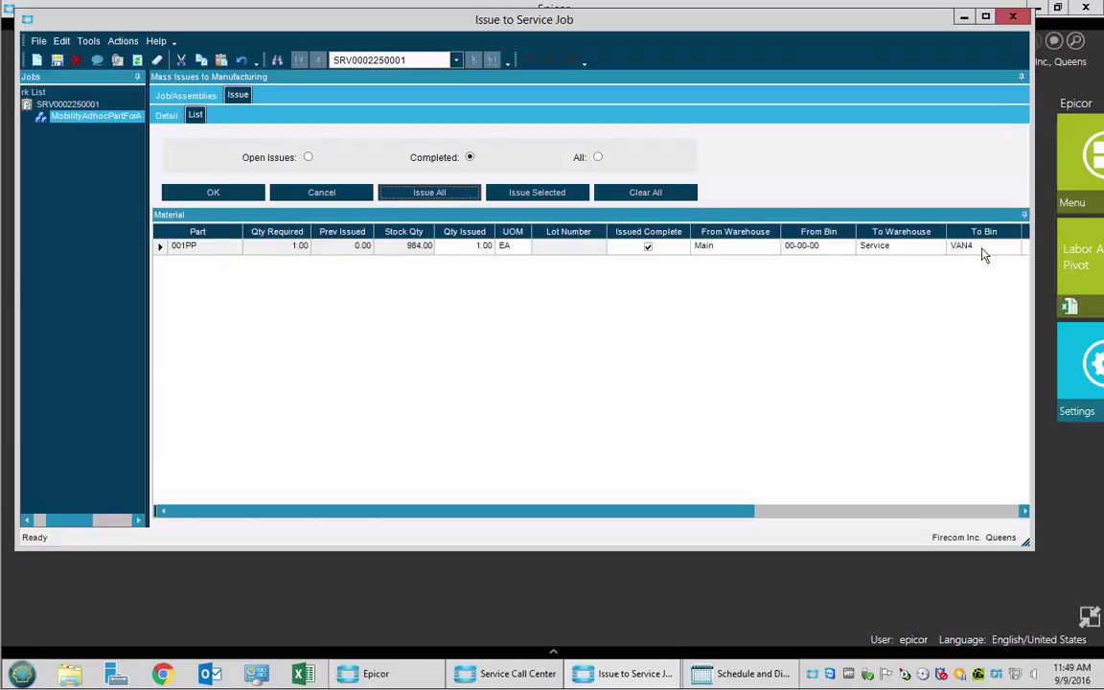
click(207, 194)
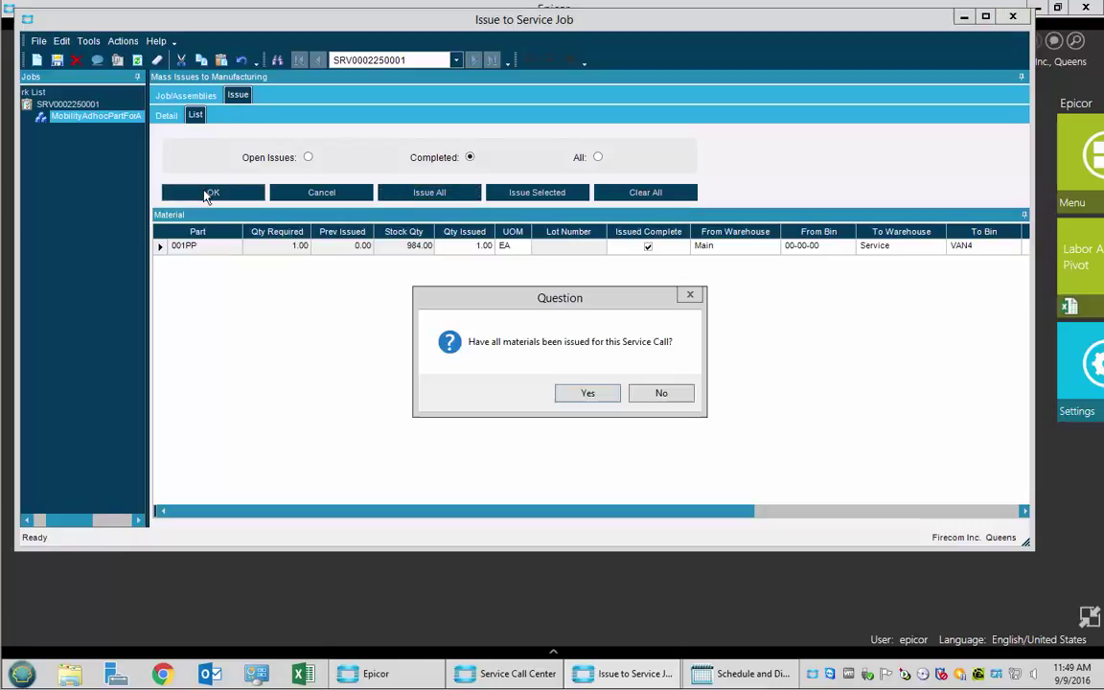
click(603, 394)
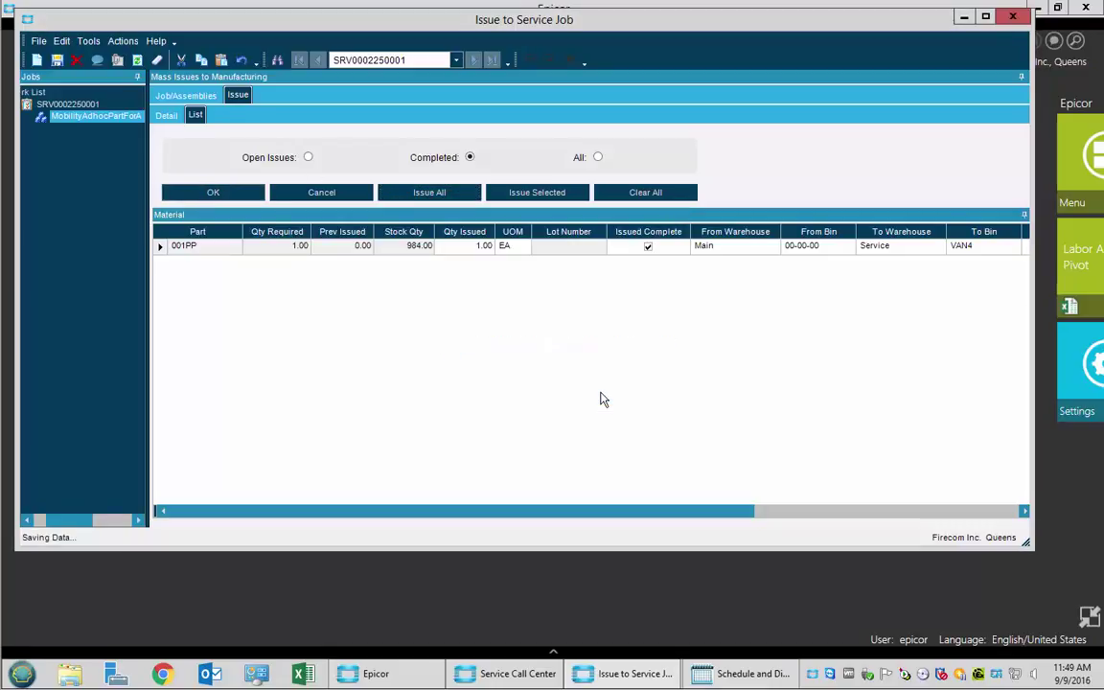